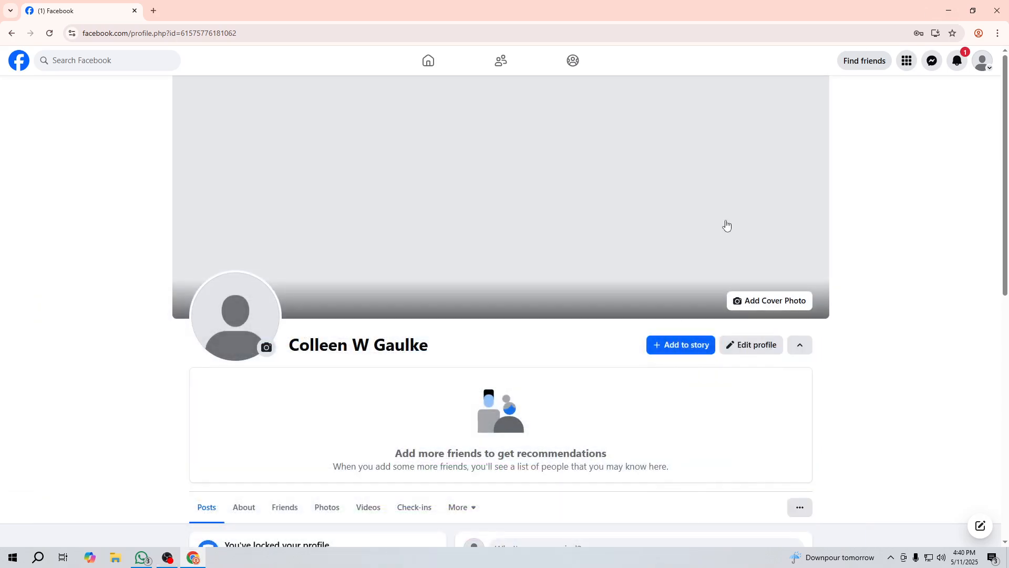
Step: Minimize the OBS window so the Facebook profile page in Chrome is visible
{"action": "left_click", "coordinate": [173, 559]}
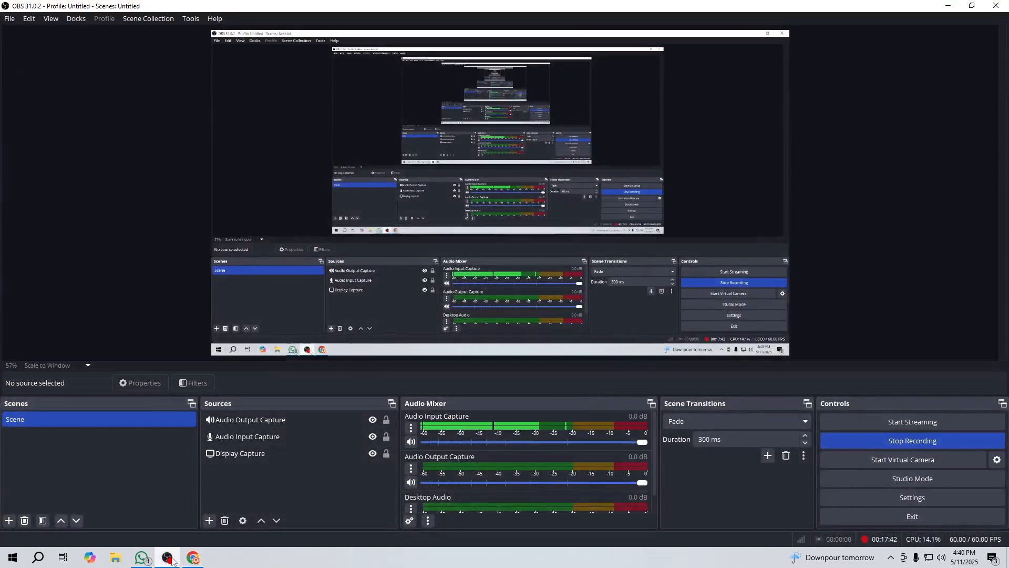
{"action": "left_click", "coordinate": [289, 452]}
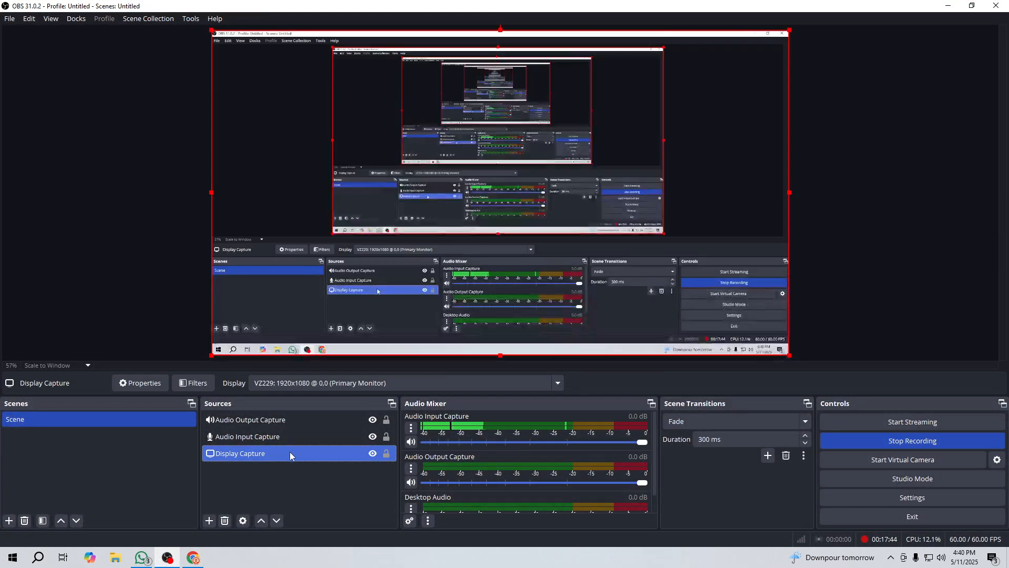
{"action": "left_click", "coordinate": [948, 6]}
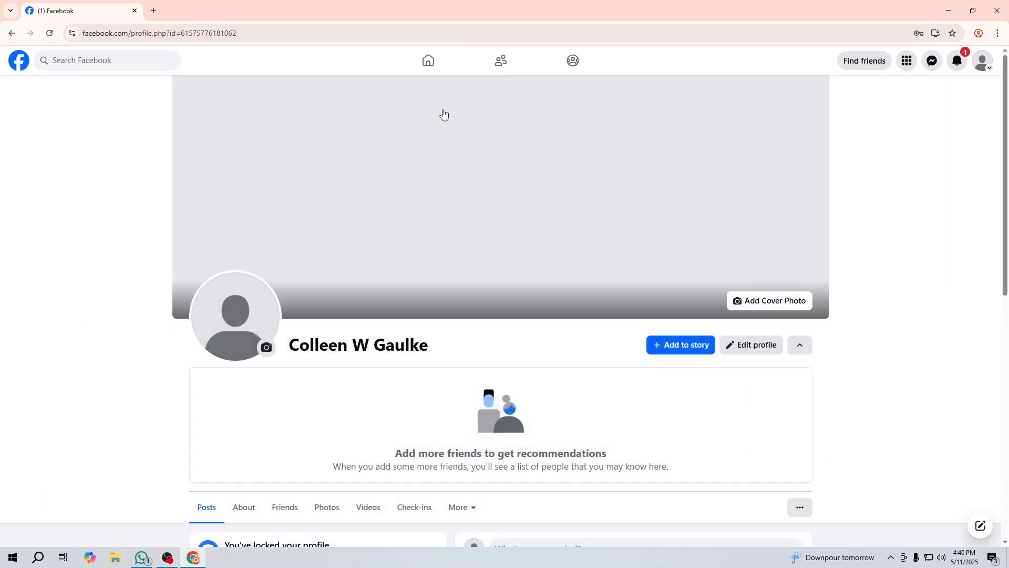
Step: Visit the news feed, go back to your profile page, and open a new browser tab
{"action": "left_click", "coordinate": [434, 62]}
{"action": "left_click", "coordinate": [981, 60]}
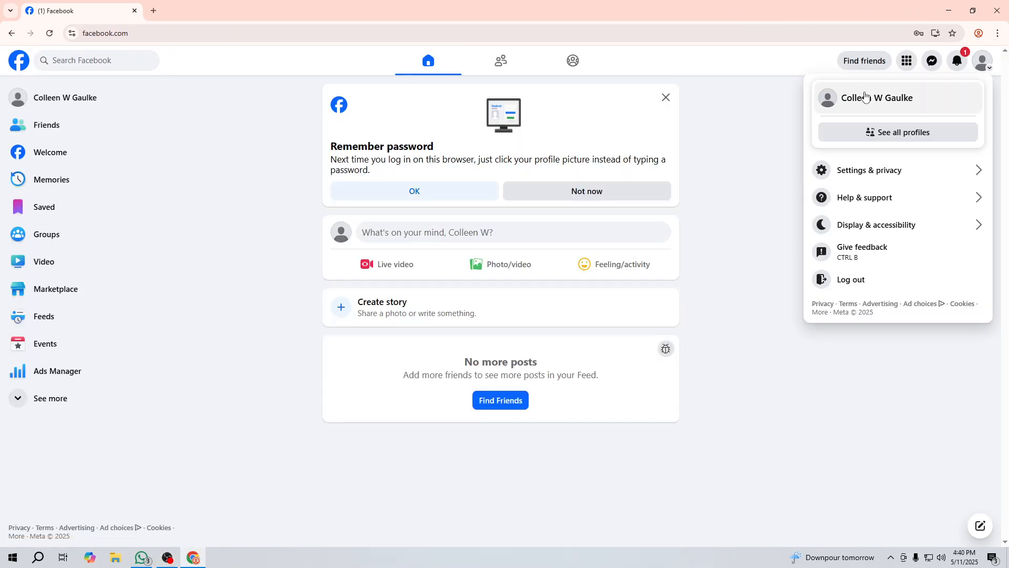
{"action": "left_click", "coordinate": [866, 96]}
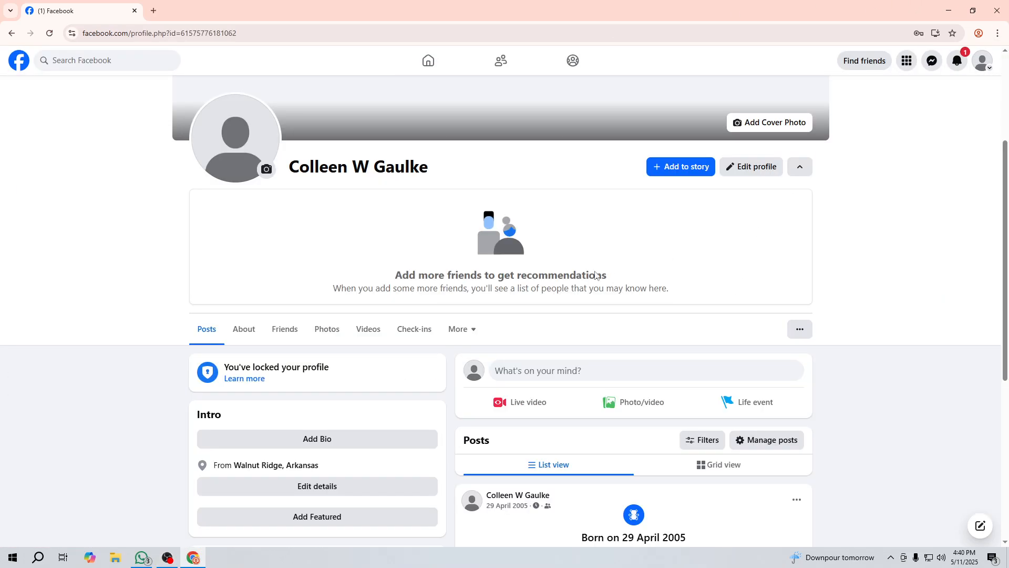
{"action": "scroll", "coordinate": [543, 336], "scroll_direction": "down", "scroll_amount": 2}
{"action": "scroll", "coordinate": [138, 387], "scroll_direction": "up", "scroll_amount": 5}
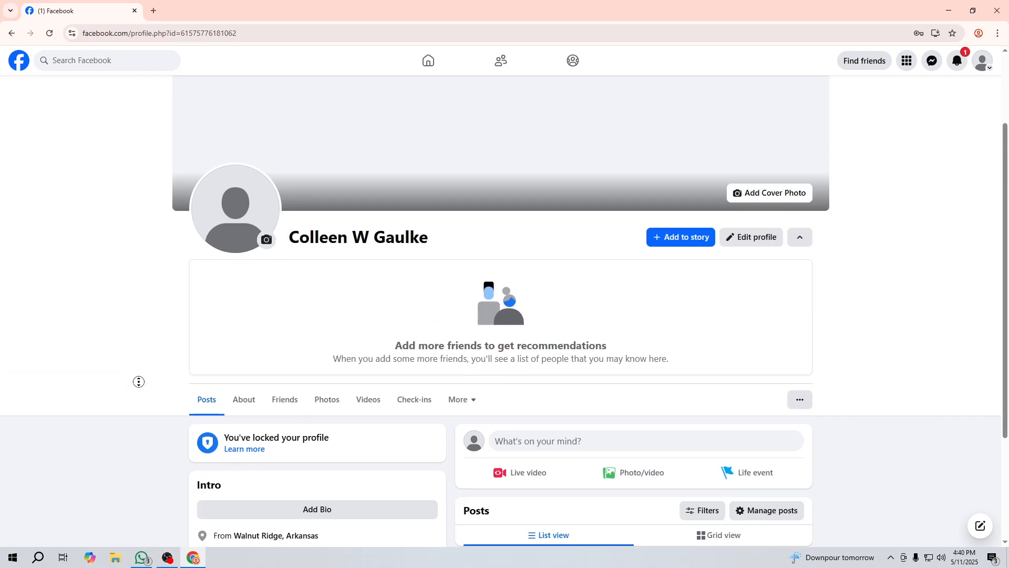
{"action": "left_click", "coordinate": [153, 11]}
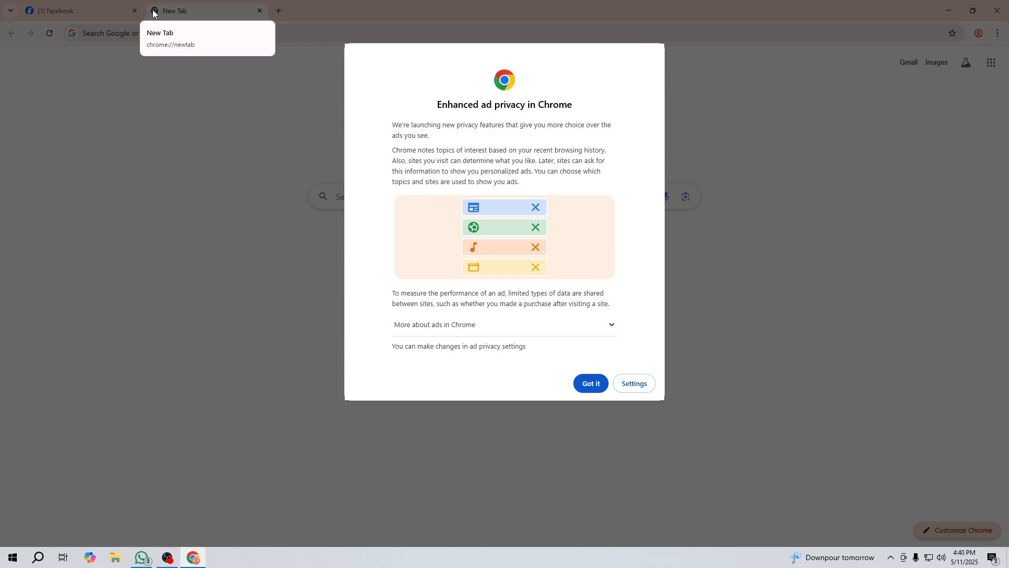
Step: Search 'creator studio' to open Meta for Business, and close its business portfolio form
{"action": "left_click", "coordinate": [590, 383]}
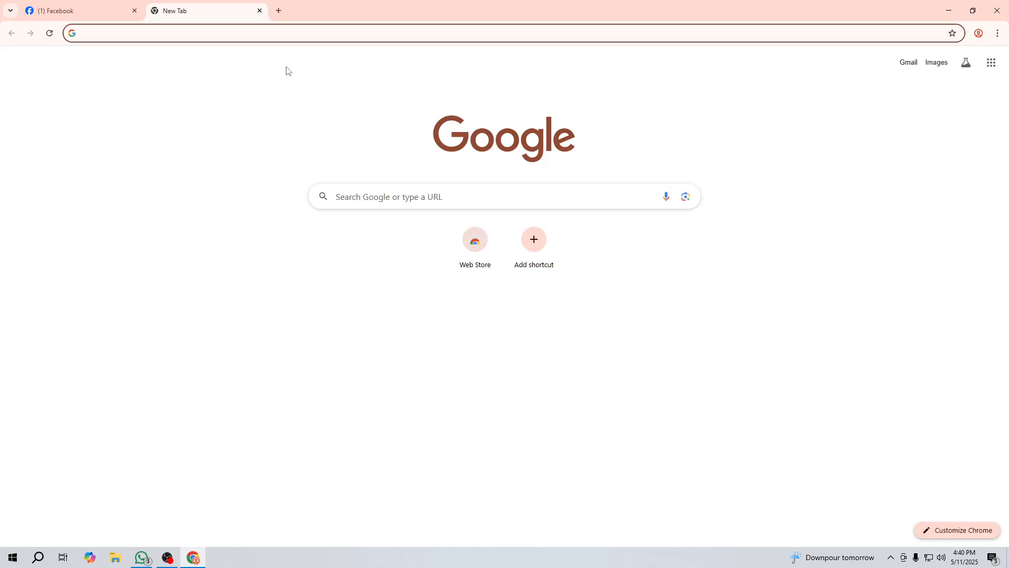
{"action": "type", "text": "crea"}
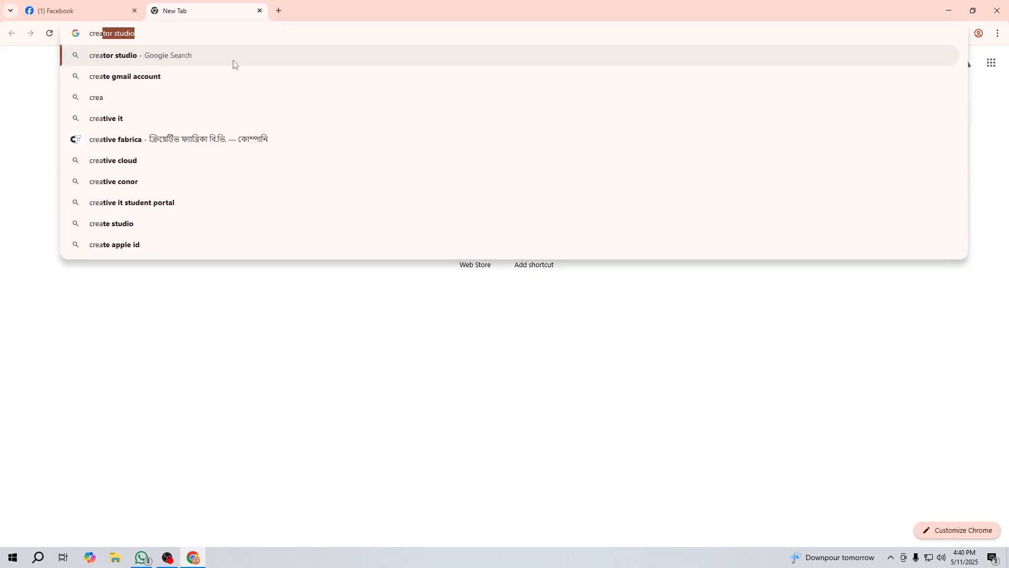
{"action": "left_click", "coordinate": [234, 62]}
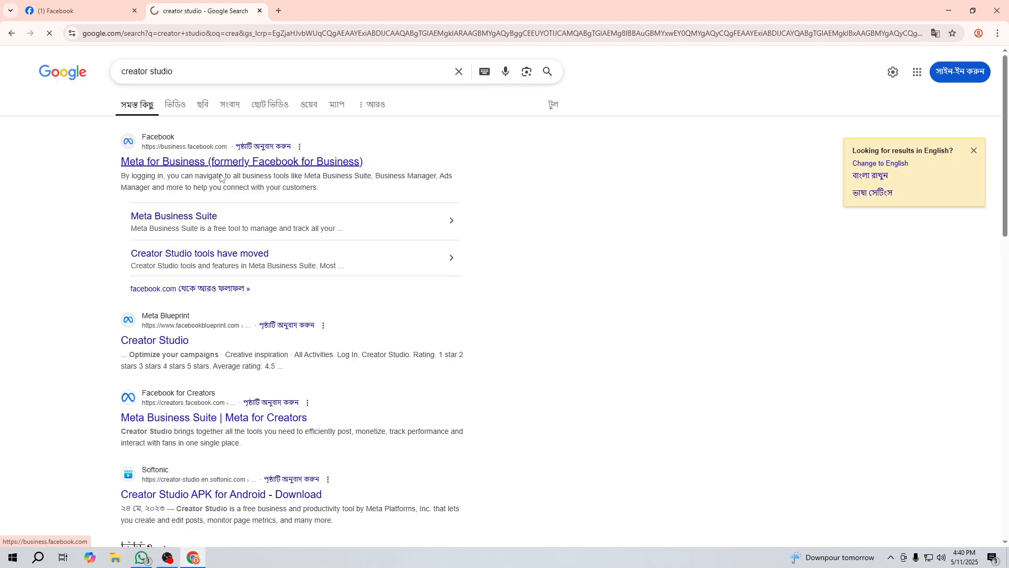
{"action": "left_click", "coordinate": [215, 164]}
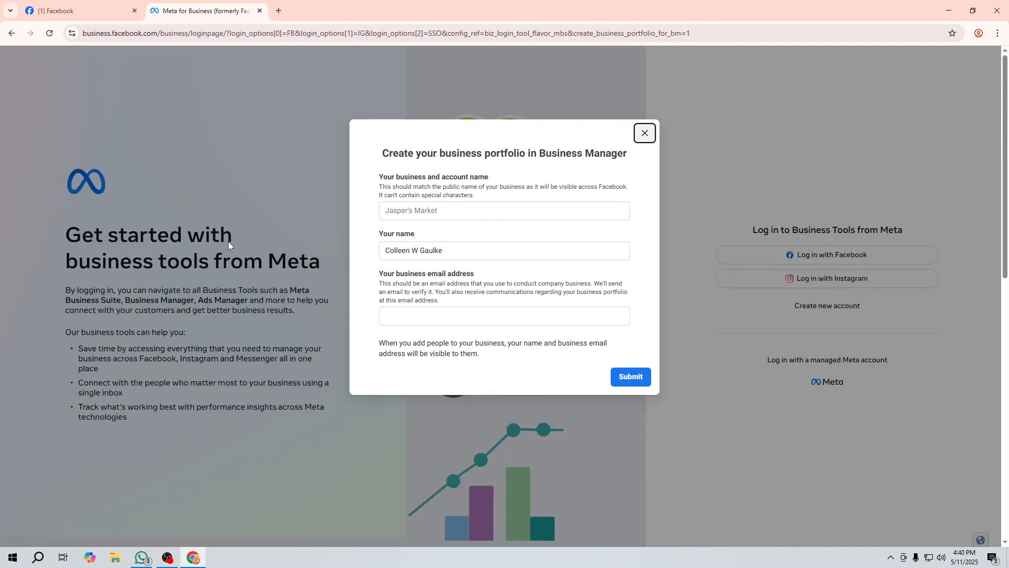
{"action": "left_click", "coordinate": [396, 211]}
{"action": "left_click", "coordinate": [644, 133]}
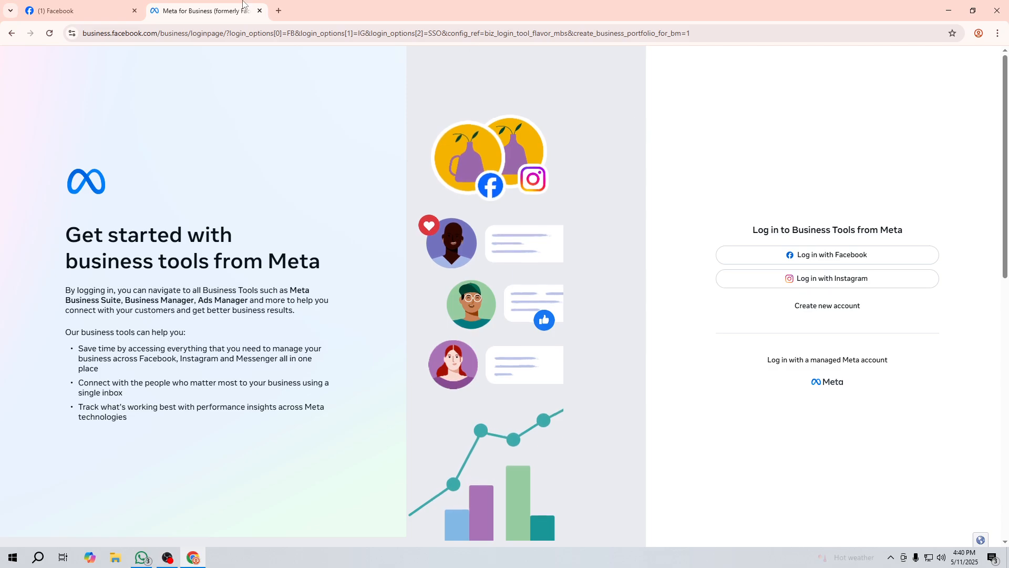
Step: Open Gmail in another new tab, then go back to the Facebook tab
{"action": "key", "text": "ctrl+t"}
{"action": "left_click", "coordinate": [911, 63]}
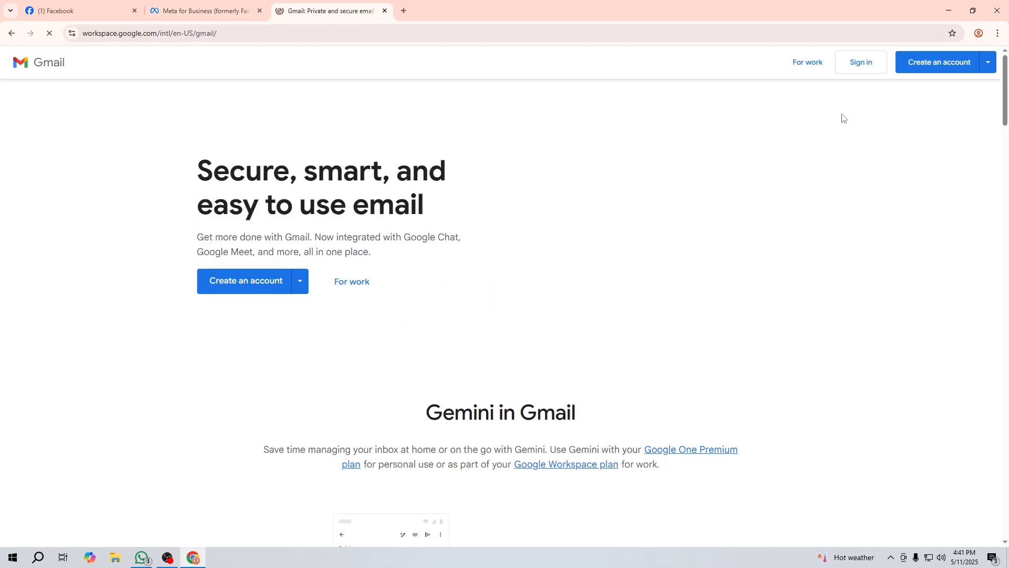
{"action": "left_click", "coordinate": [93, 6]}
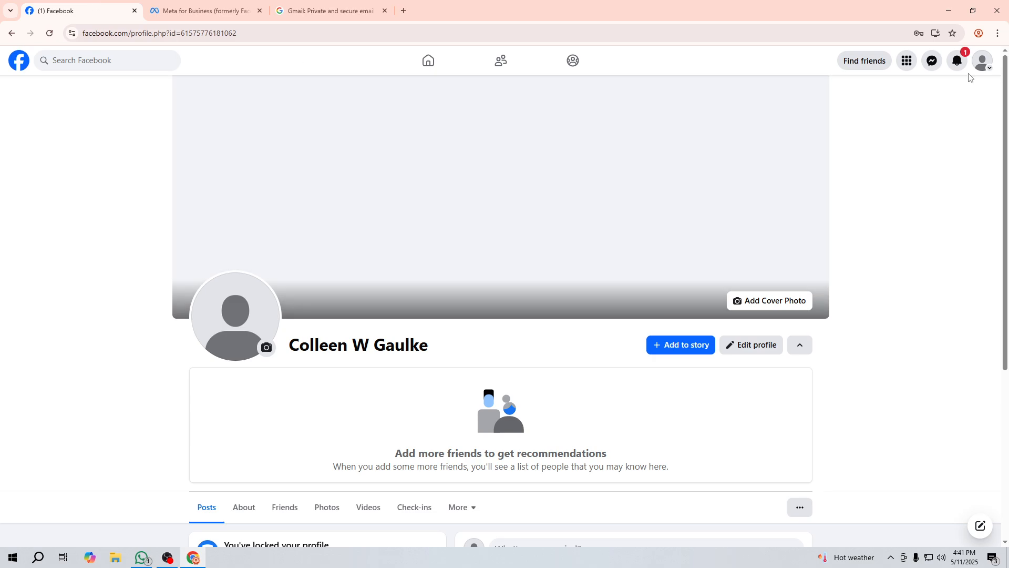
Step: Reach Accounts Centre through Settings & privacy in the account menu
{"action": "left_click", "coordinate": [981, 61]}
{"action": "left_click", "coordinate": [849, 174]}
{"action": "left_click", "coordinate": [857, 125]}
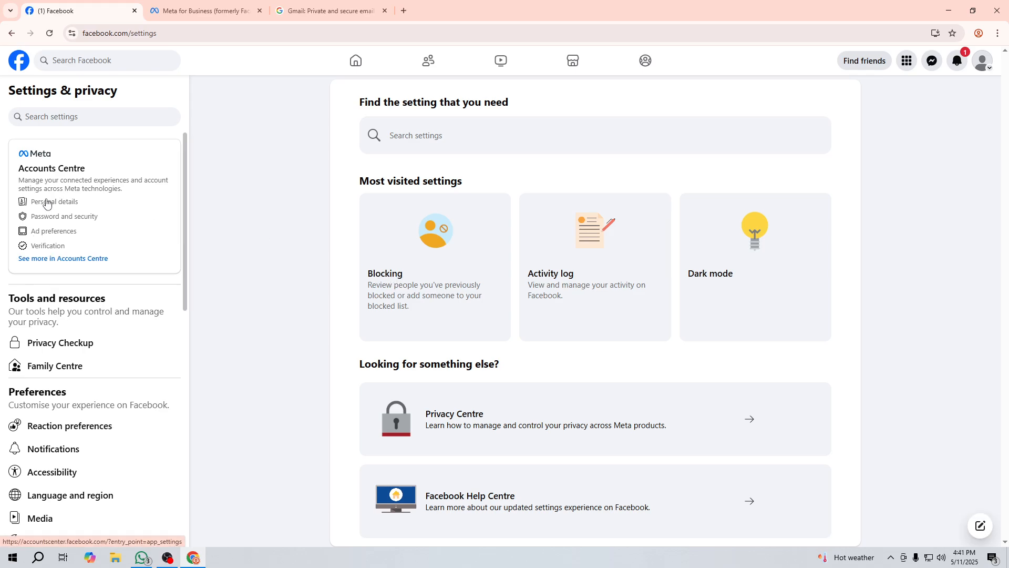
{"action": "left_click", "coordinate": [47, 208]}
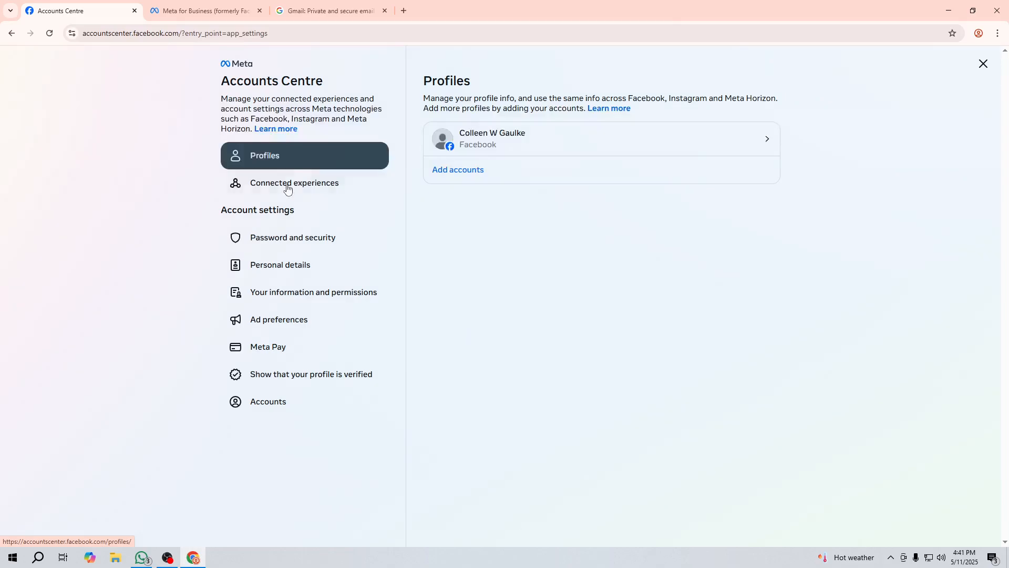
{"action": "left_click", "coordinate": [497, 143]}
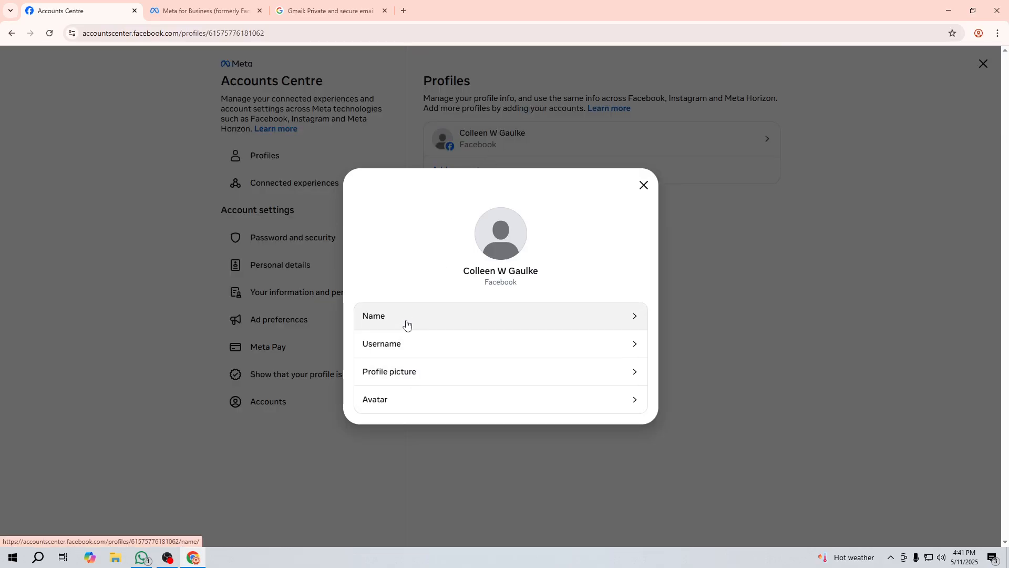
{"action": "left_click", "coordinate": [642, 185]}
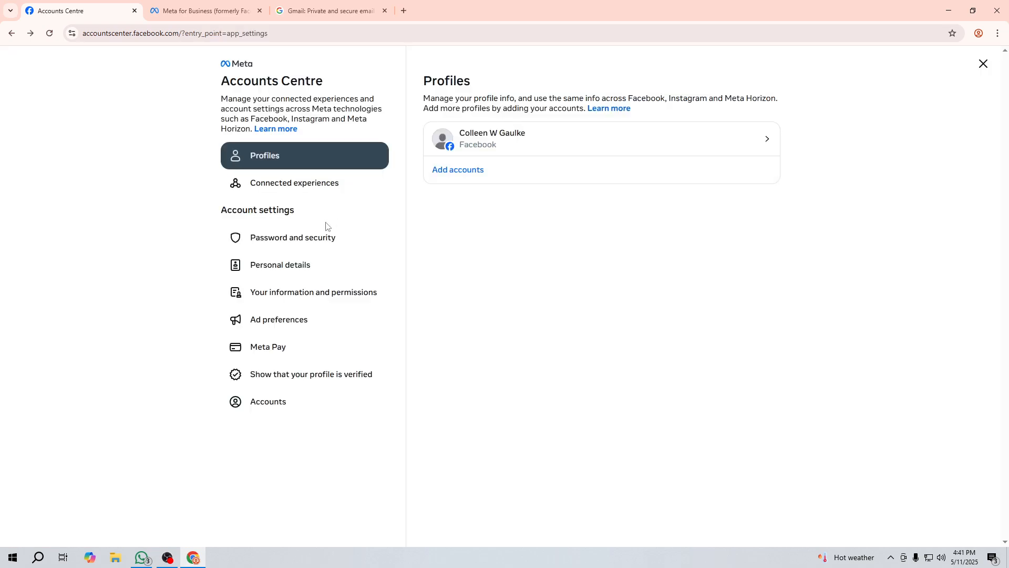
{"action": "left_click", "coordinate": [302, 234]}
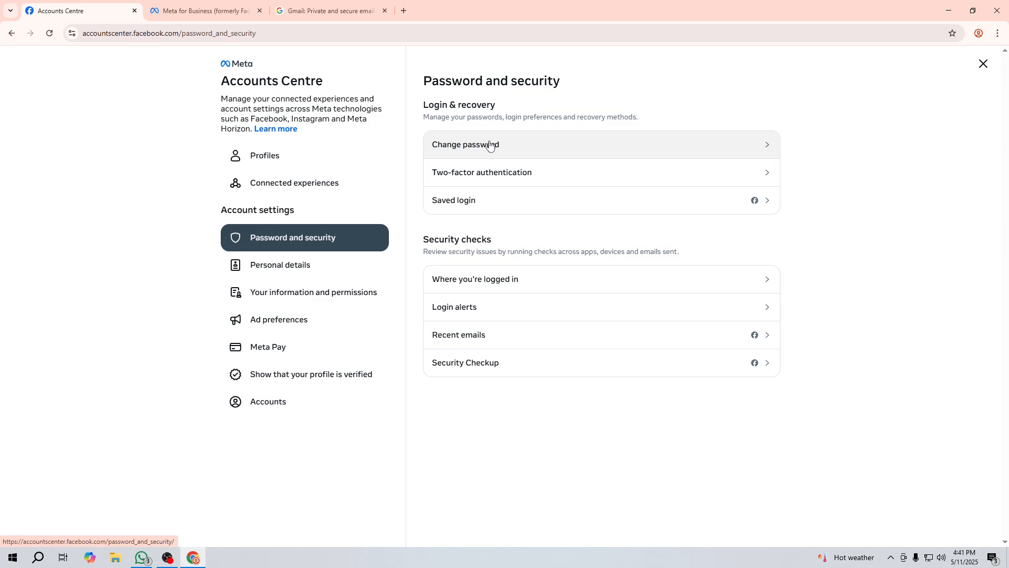
Step: Select the contact email under Personal details > Contact info, then switch to Gmail
{"action": "left_click", "coordinate": [333, 275]}
{"action": "left_click", "coordinate": [494, 145]}
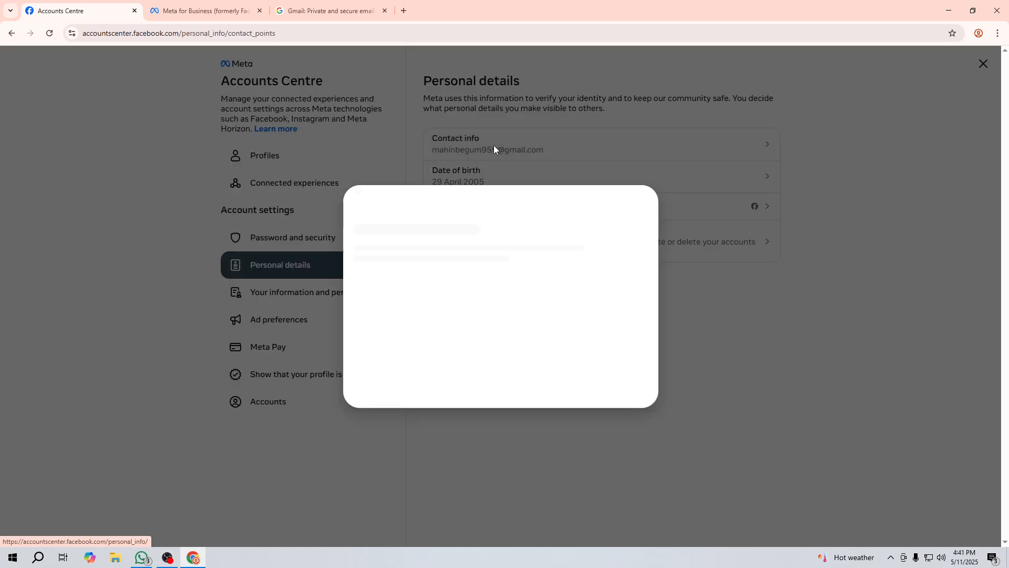
{"action": "left_click", "coordinate": [429, 277]}
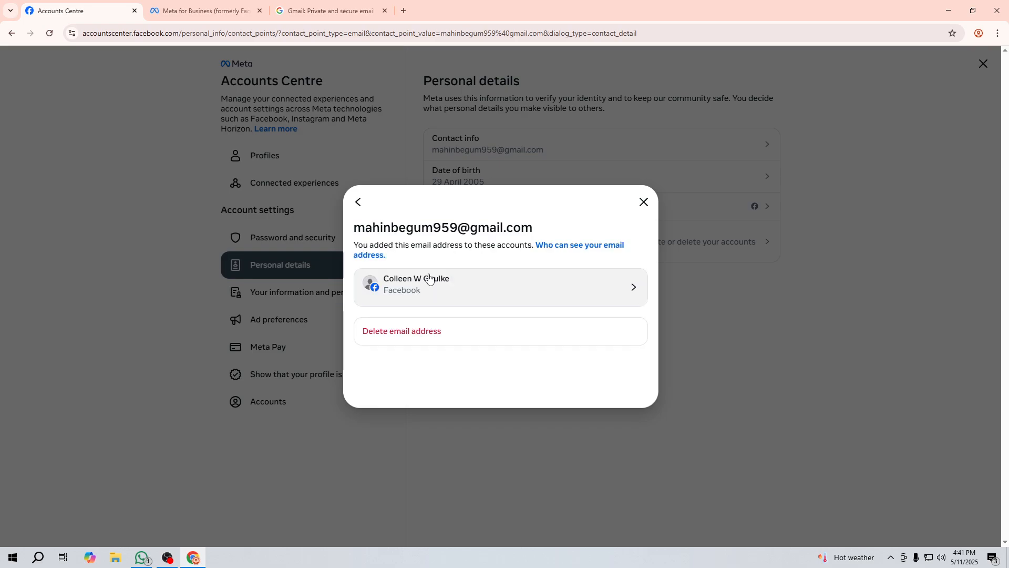
{"action": "left_click_drag", "start_coordinate": [352, 227], "coordinate": [533, 228]}
{"action": "key", "text": "ctrl+c"}
{"action": "left_click", "coordinate": [210, 10]}
{"action": "left_click", "coordinate": [297, 7]}
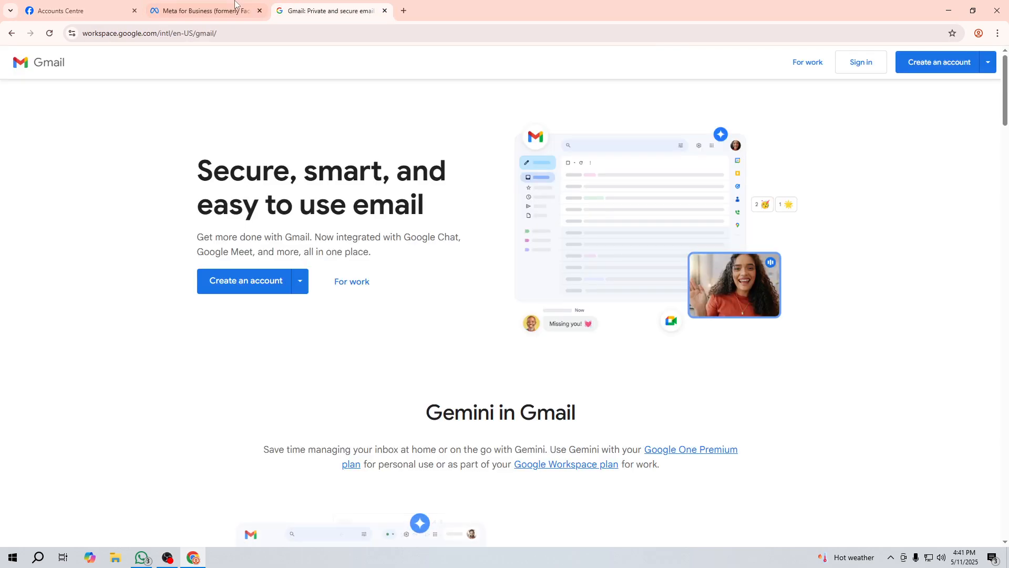
Step: Start Gmail sign-in with the pasted account email up to the password step, then return to Accounts Centre
{"action": "left_click", "coordinate": [852, 61]}
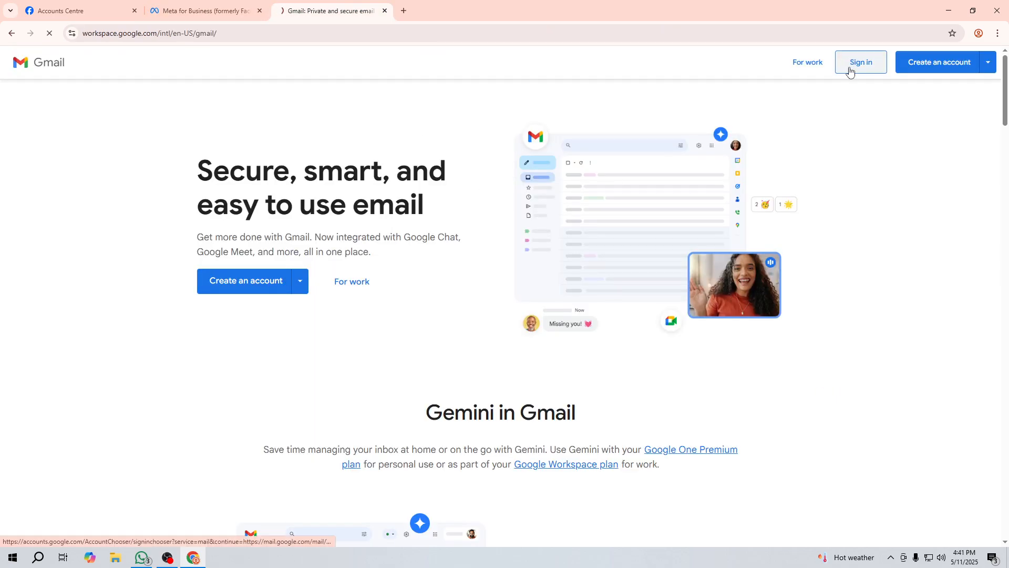
{"action": "key", "text": "ctrl+v"}
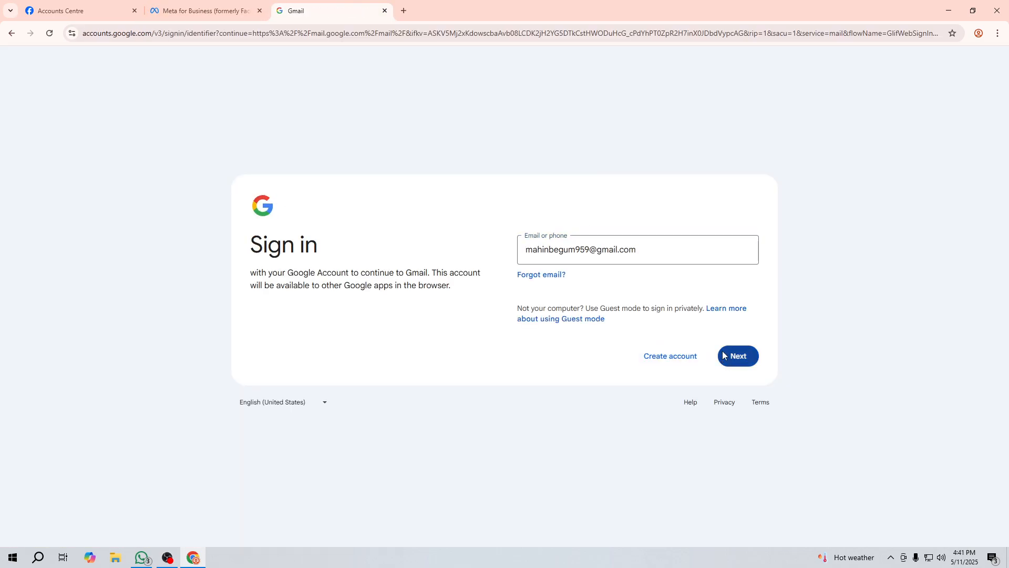
{"action": "left_click", "coordinate": [727, 351]}
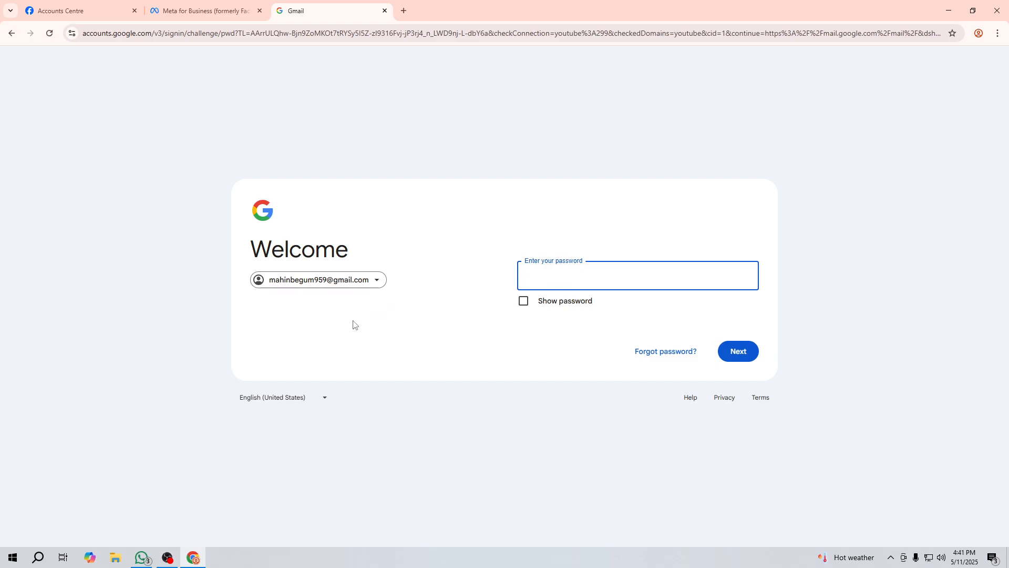
{"action": "left_click", "coordinate": [94, 4]}
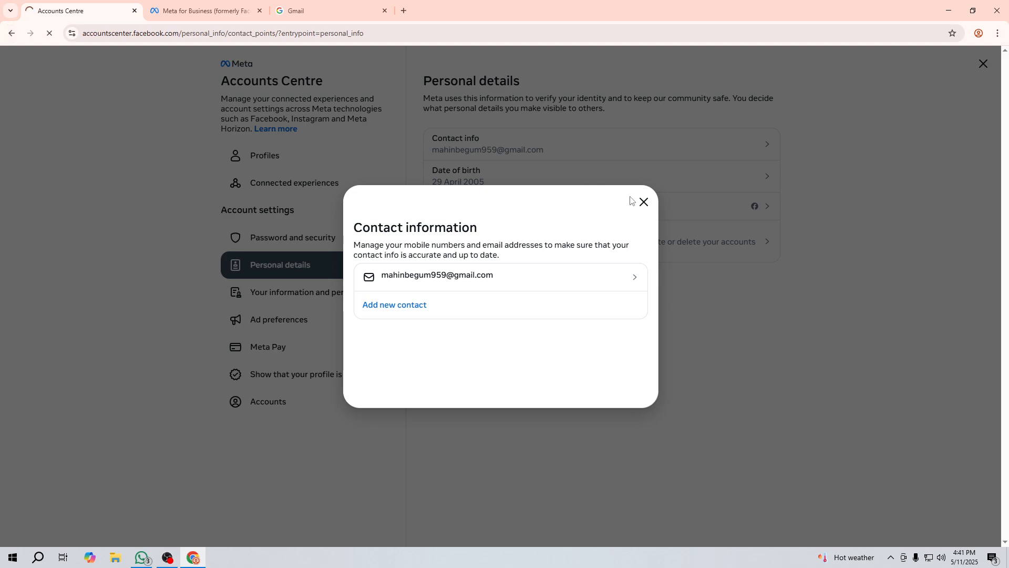
Step: Close the contact details and back out through settings to the Facebook home feed
{"action": "left_click", "coordinate": [6, 33]}
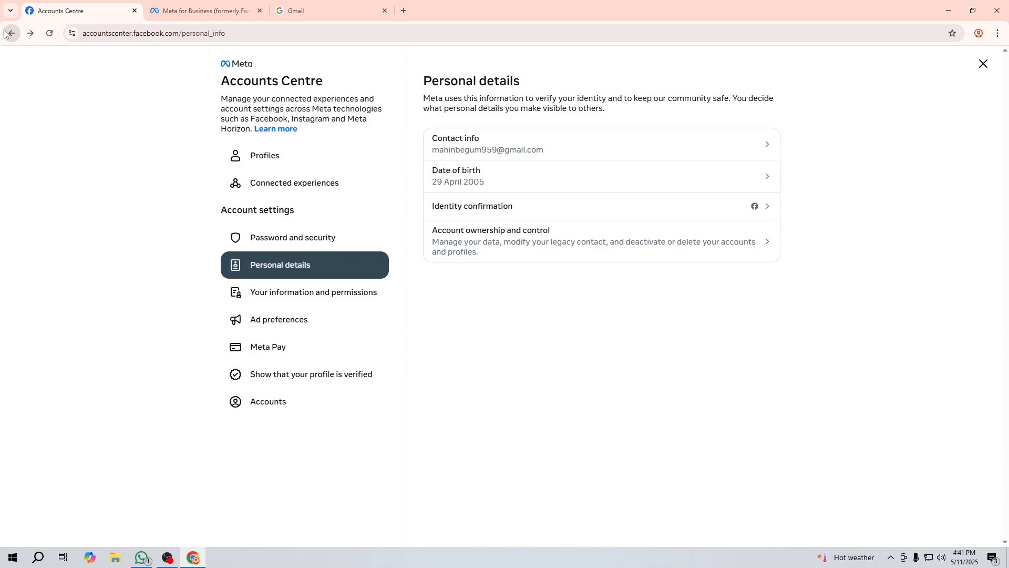
{"action": "left_click", "coordinate": [1, 33]}
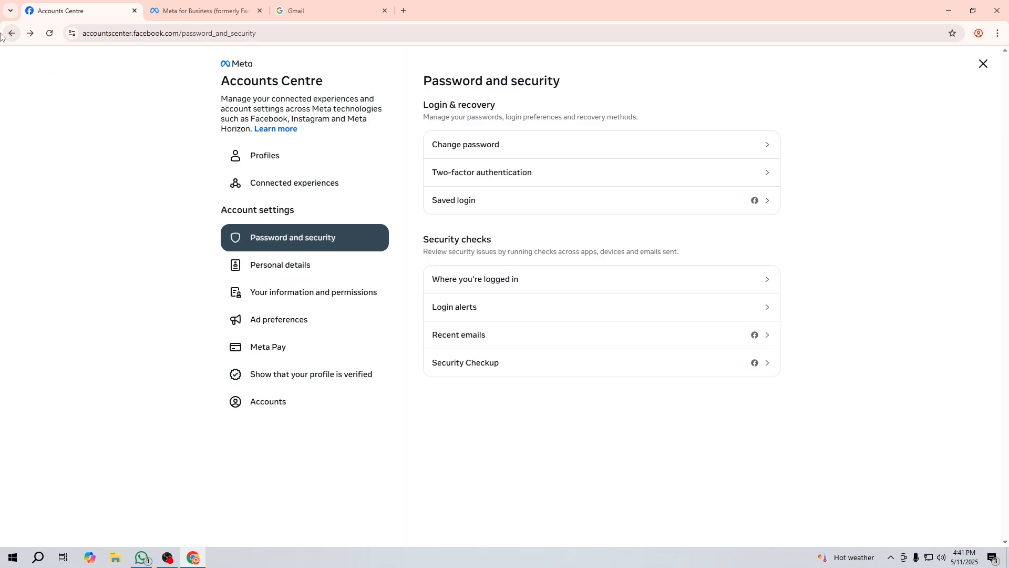
{"action": "left_click", "coordinate": [10, 33]}
{"action": "left_click", "coordinate": [11, 33]}
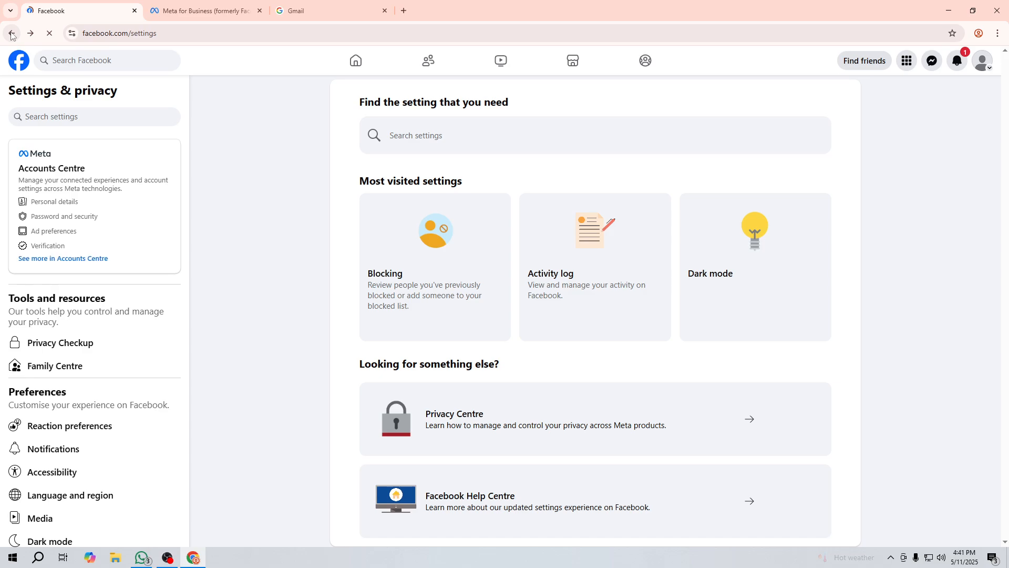
{"action": "left_click", "coordinate": [356, 60]}
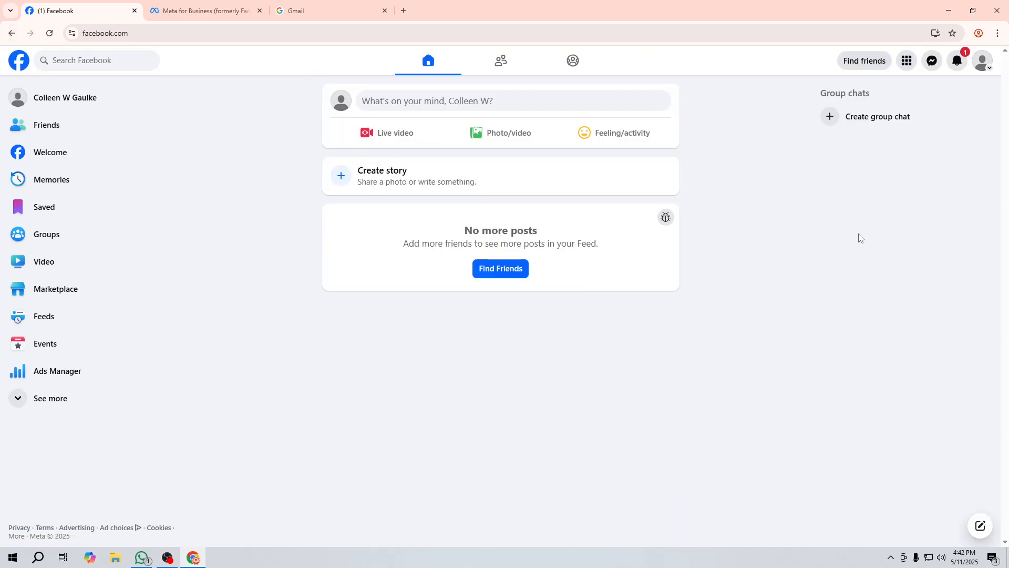
Step: Check and dismiss notifications, reload the feed, and begin a Facebook search
{"action": "left_click", "coordinate": [960, 63]}
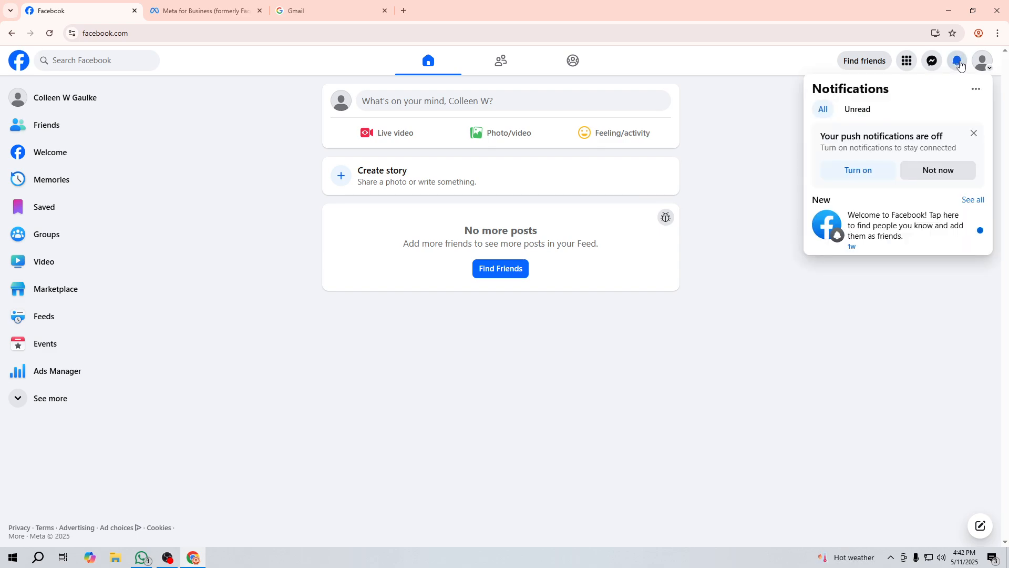
{"action": "left_click", "coordinate": [960, 63]}
{"action": "left_click", "coordinate": [409, 60]}
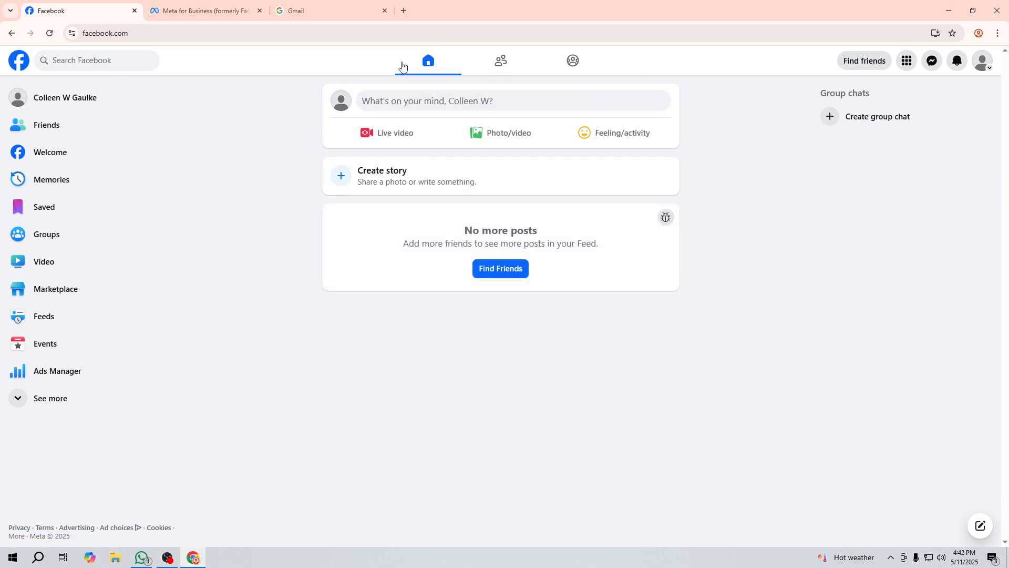
{"action": "left_click", "coordinate": [402, 67]}
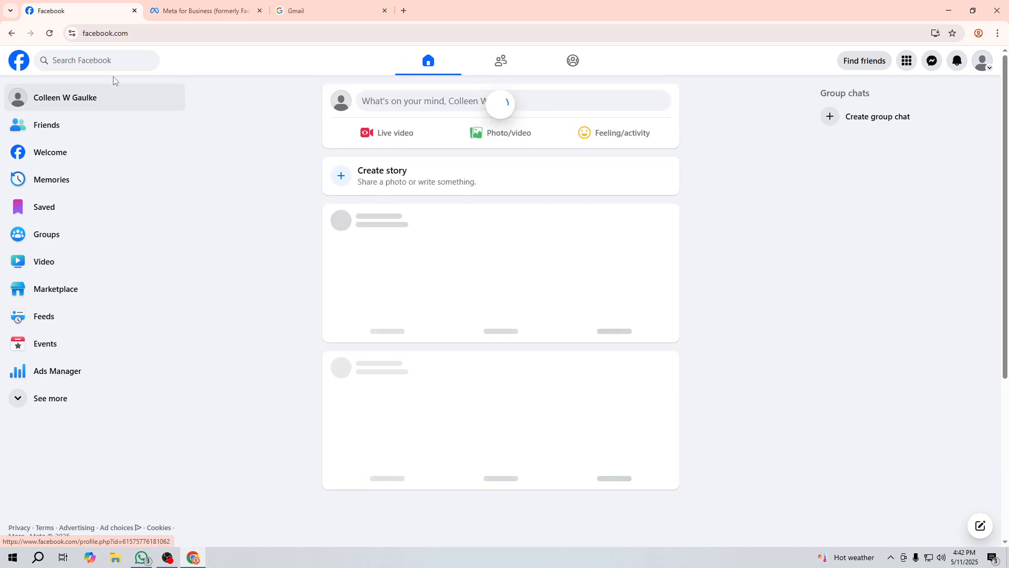
{"action": "left_click", "coordinate": [108, 62]}
Step: Search 'sylhet it', view the SYLHET IT ACADEMY page's About contact info, then go to Gmail
{"action": "type", "text": "sy"}
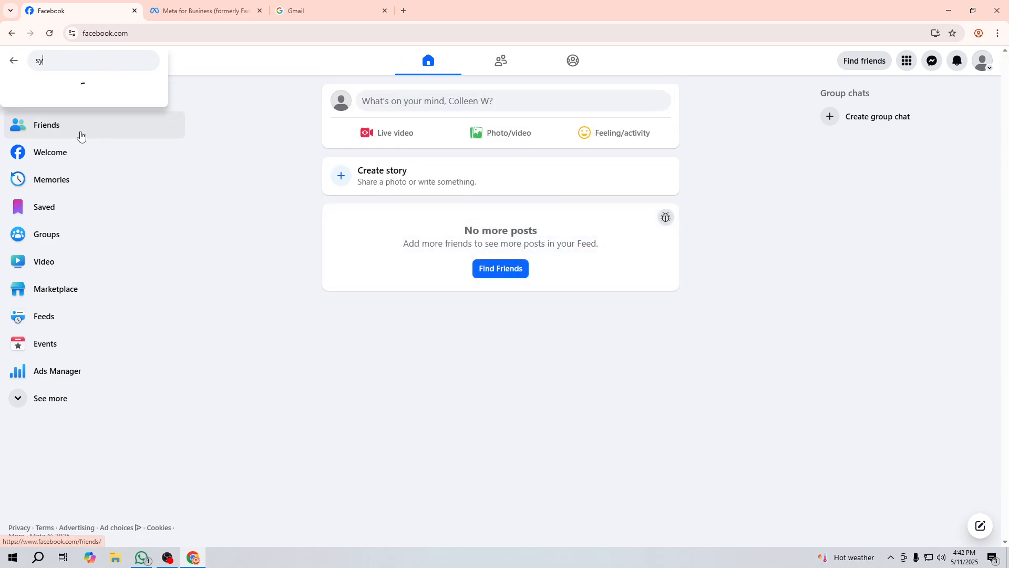
{"action": "type", "text": "lhet"}
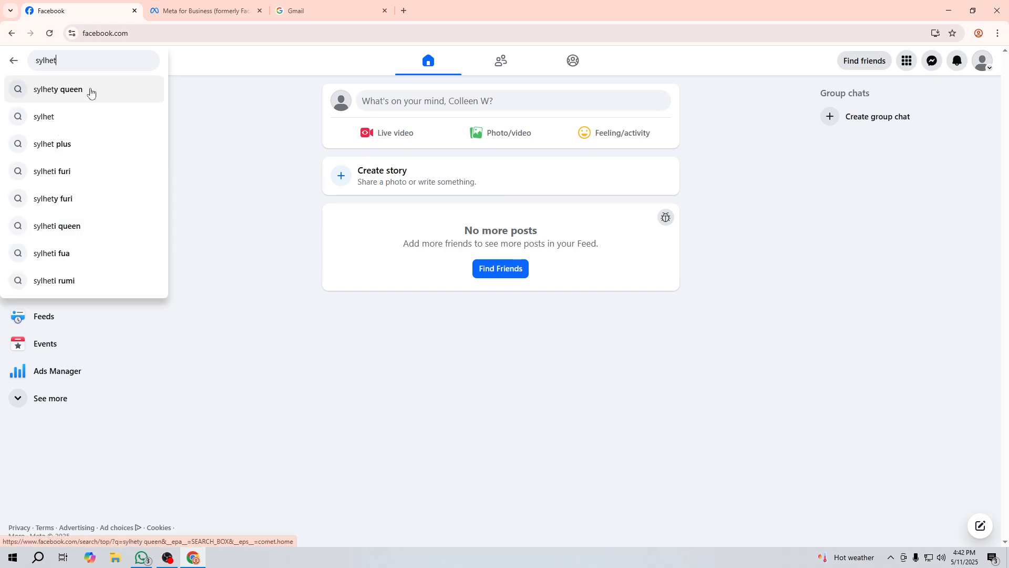
{"action": "type", "text": " it"}
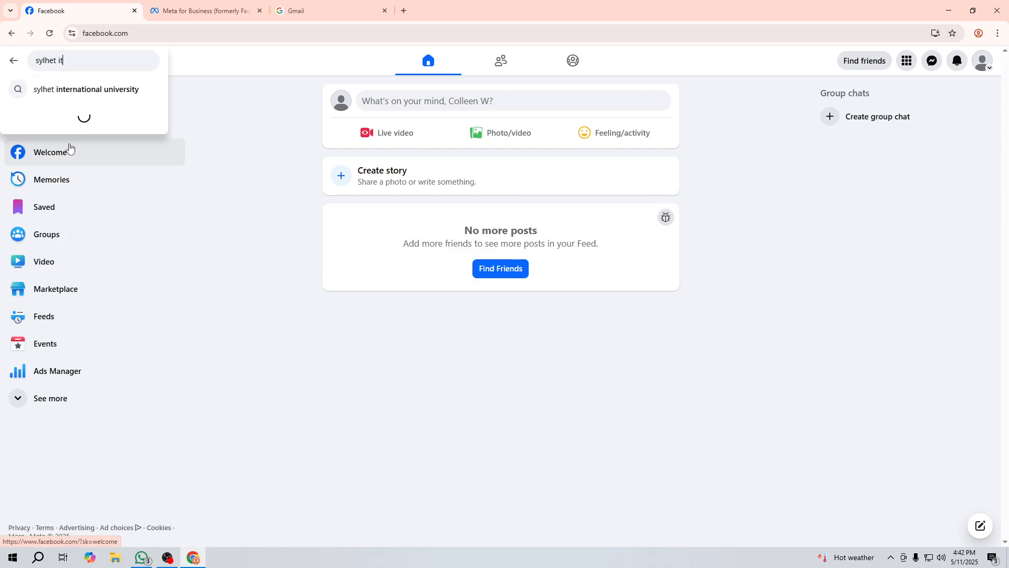
{"action": "left_click", "coordinate": [98, 89]}
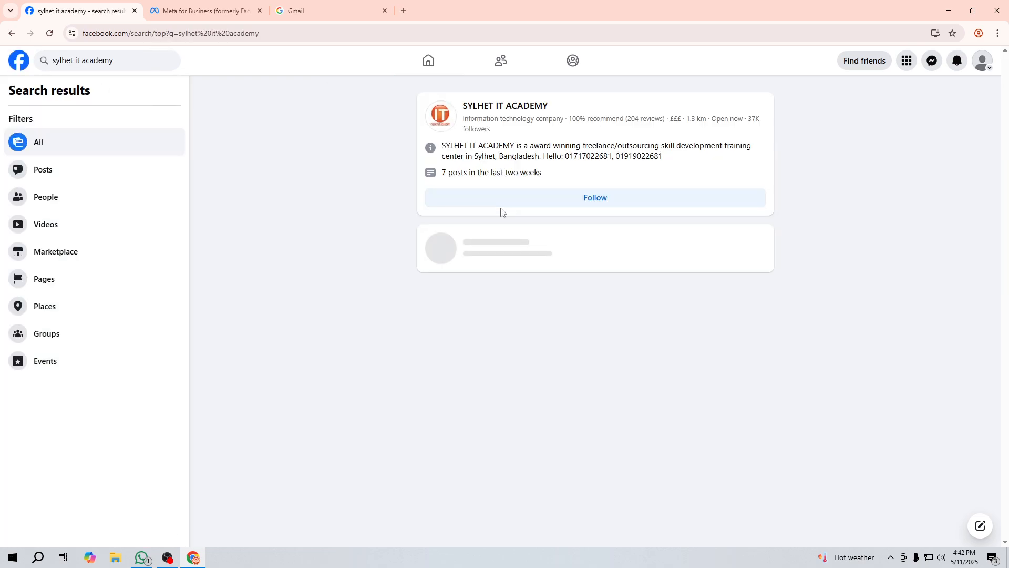
{"action": "left_click", "coordinate": [480, 107]}
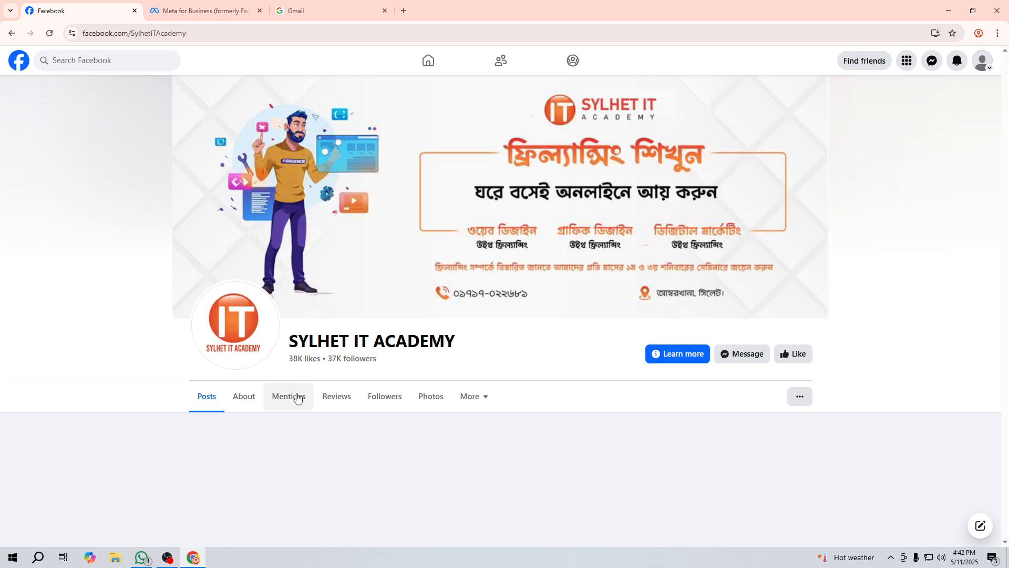
{"action": "left_click", "coordinate": [244, 396]}
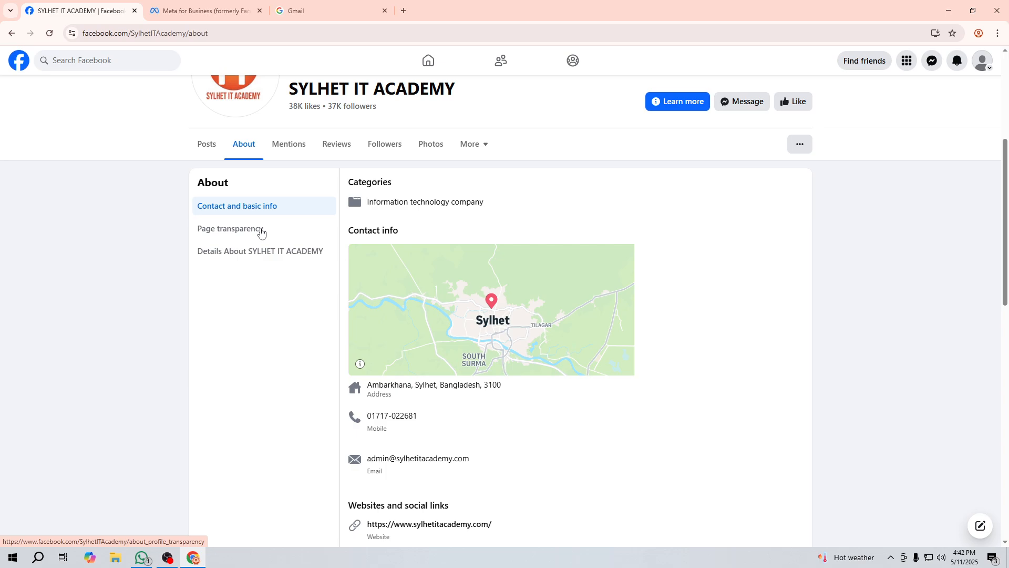
{"action": "left_click", "coordinate": [326, 11]}
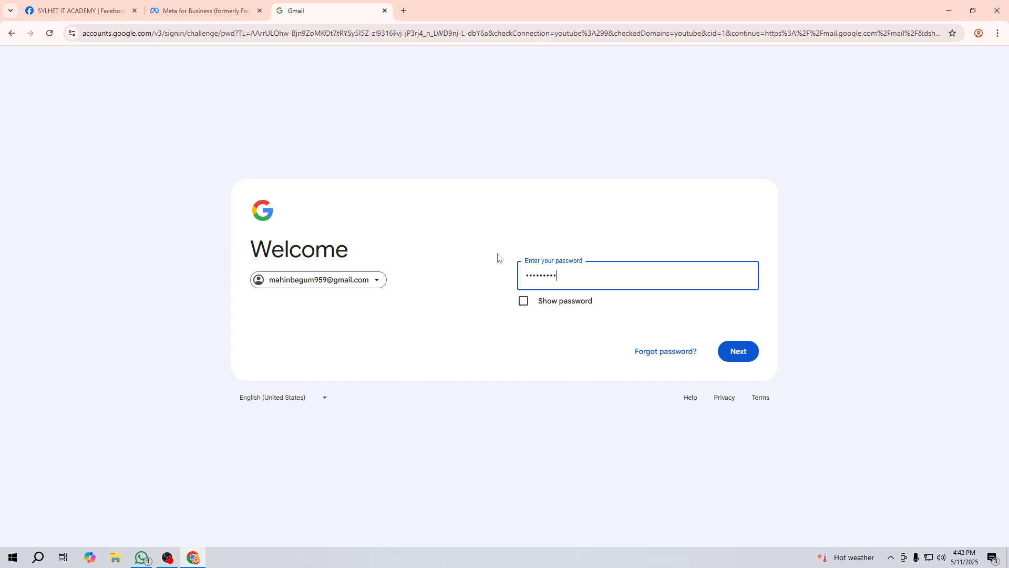
Step: Submit the Gmail password and accept signing Chrome in to the account
{"action": "key", "text": "Return"}
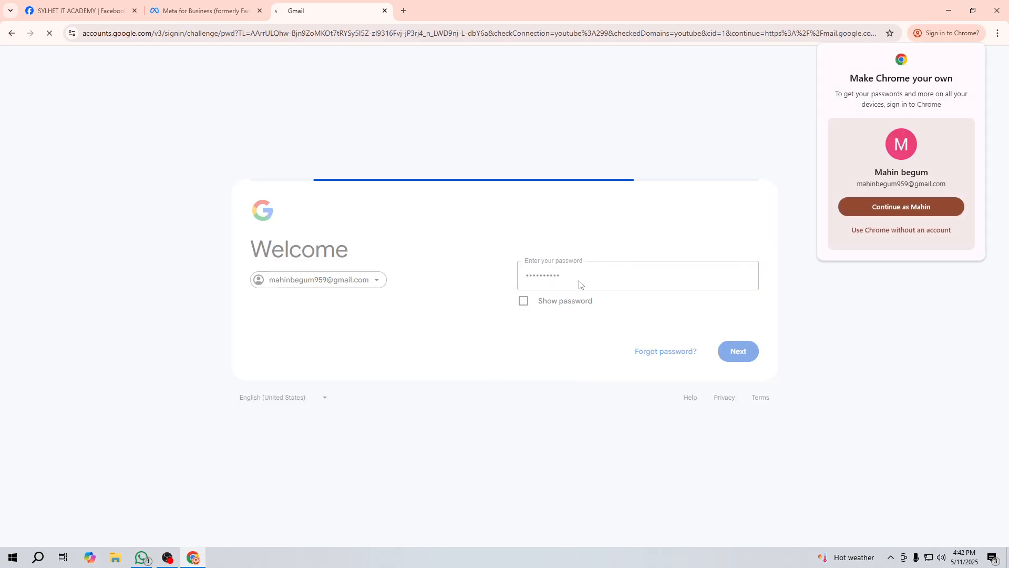
{"action": "left_click", "coordinate": [910, 208]}
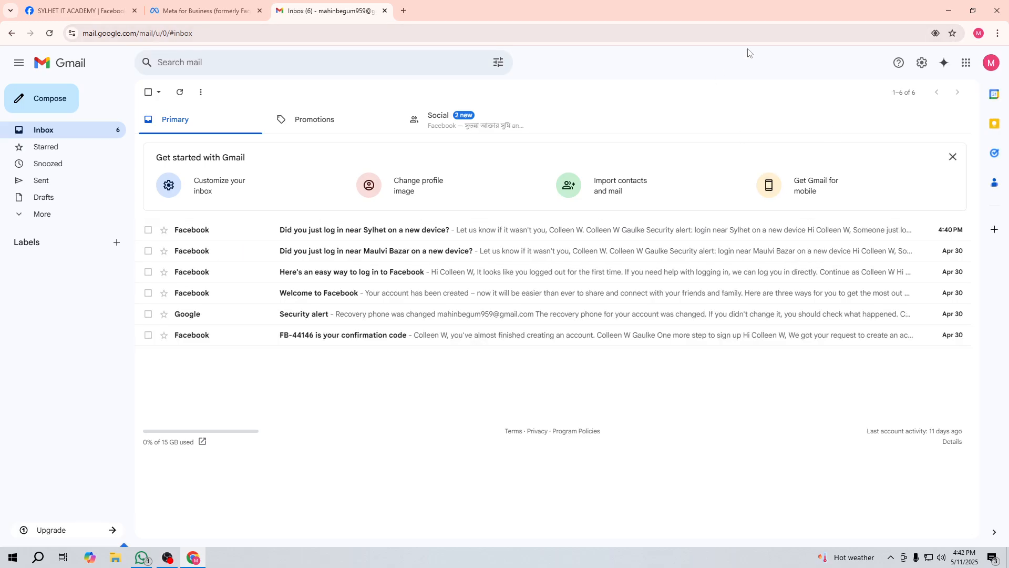
{"action": "left_click", "coordinate": [79, 10]}
Step: Close the SYLHET IT ACADEMY, Meta for Business and Gmail tabs, leaving a fresh tab
{"action": "left_click", "coordinate": [205, 10]}
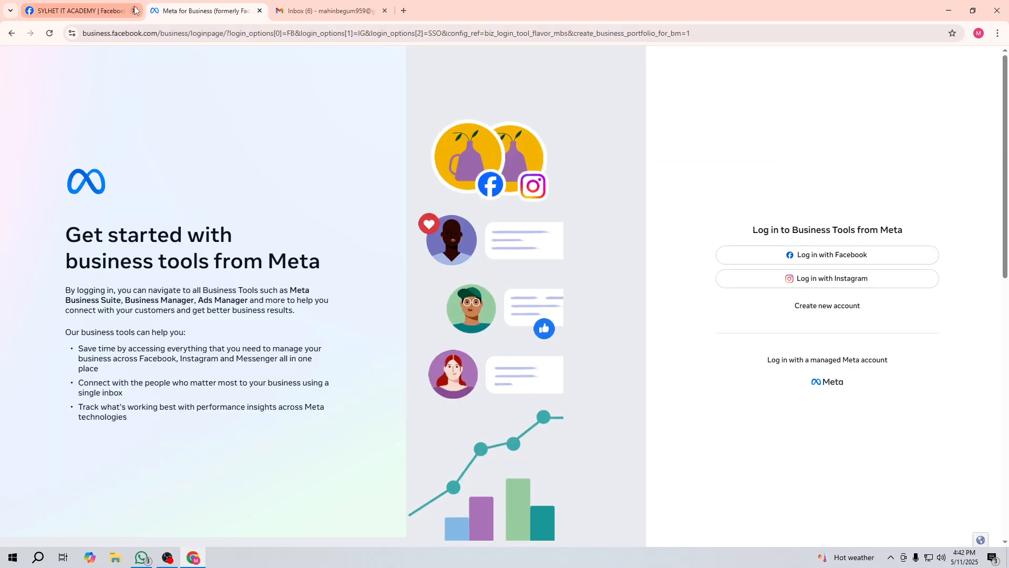
{"action": "left_click", "coordinate": [134, 10]}
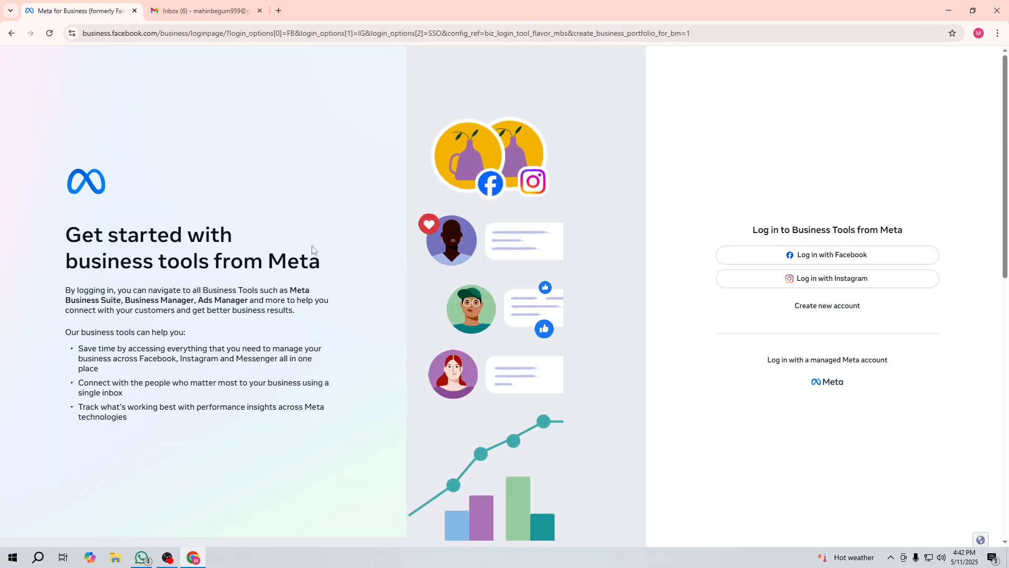
{"action": "left_click", "coordinate": [135, 11]}
{"action": "left_click", "coordinate": [149, 10]}
{"action": "left_click", "coordinate": [133, 10]}
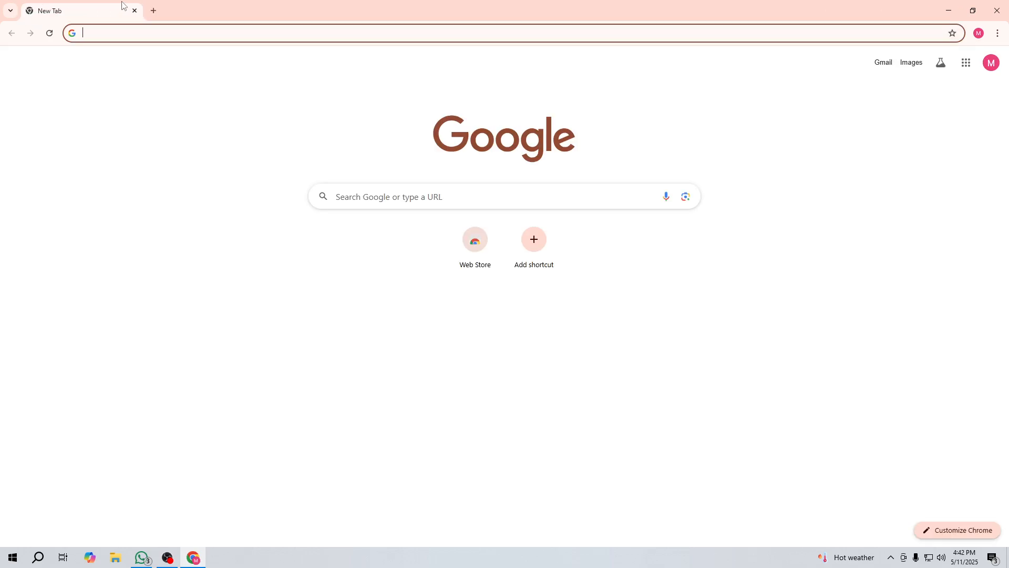
Step: Search 'creator studio', reopen Meta for Business, and paste your name as the business name
{"action": "type", "text": "crea"}
{"action": "key", "text": "Return"}
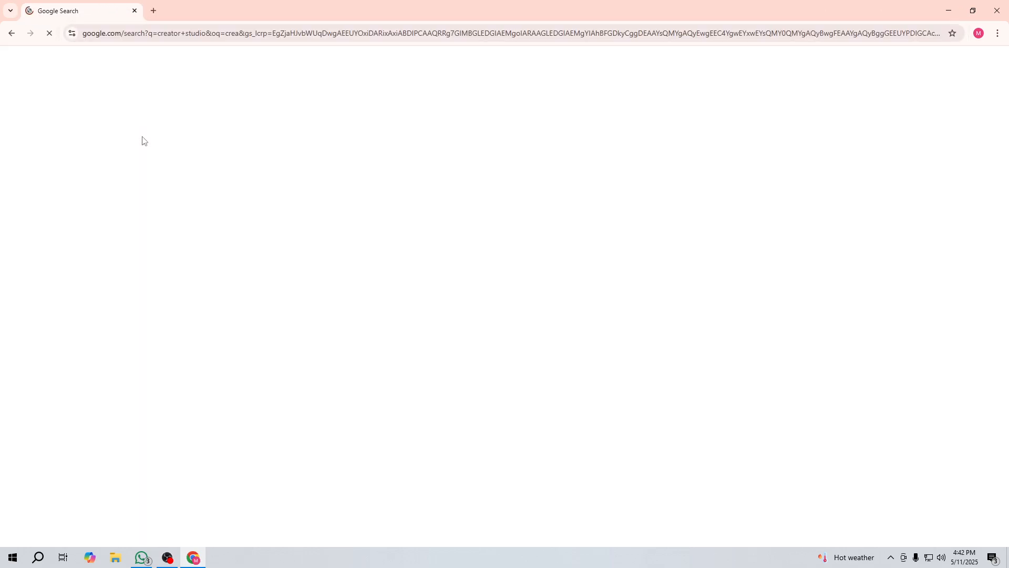
{"action": "left_click", "coordinate": [170, 160]}
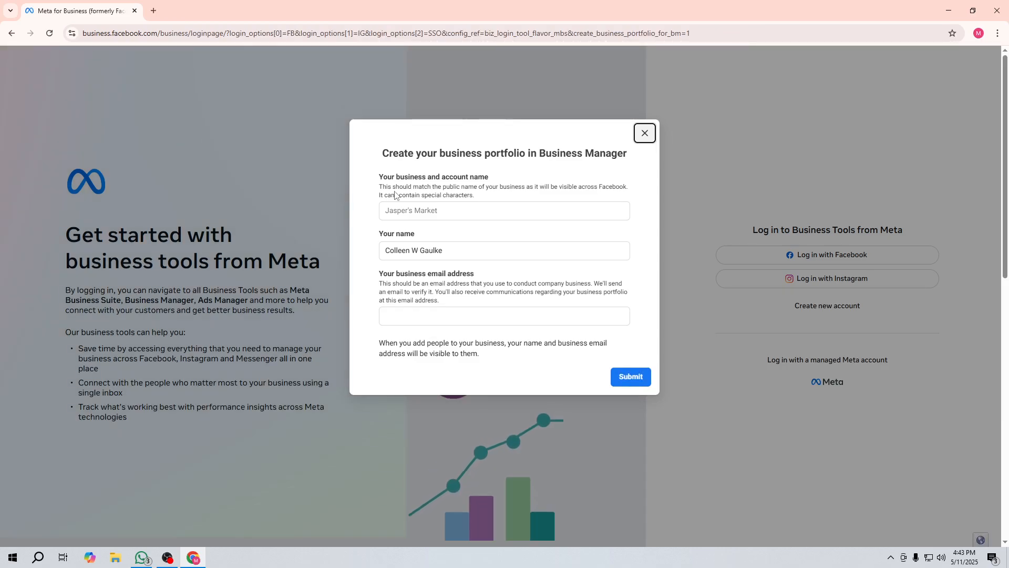
{"action": "left_click", "coordinate": [407, 210]}
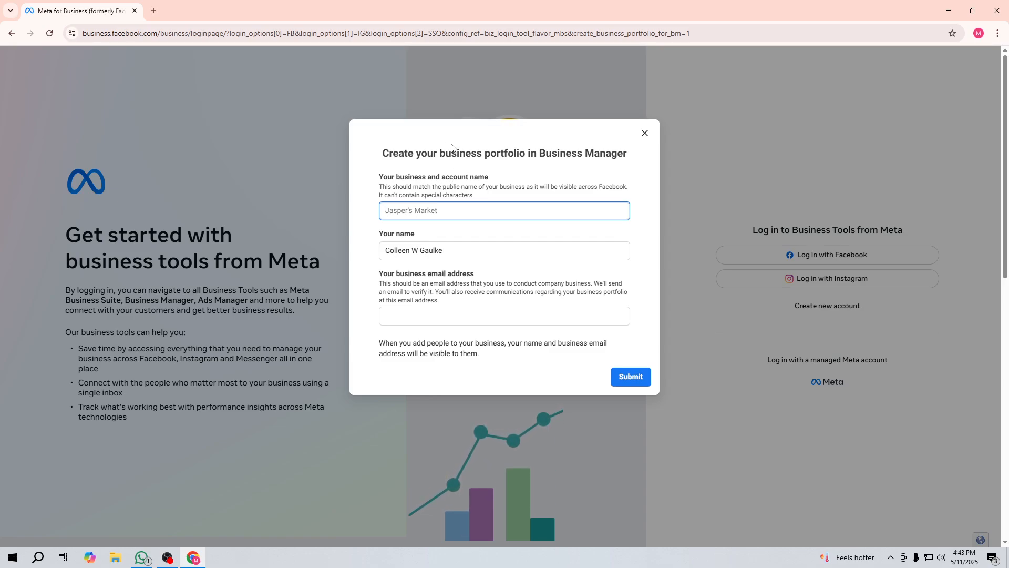
{"action": "left_click", "coordinate": [413, 249]}
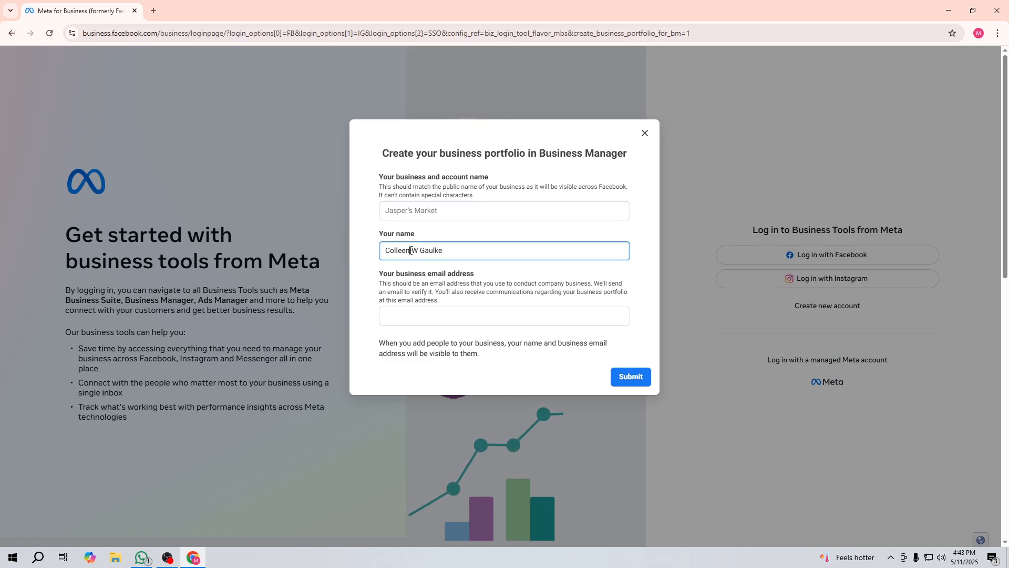
{"action": "triple_click", "coordinate": [406, 248]}
{"action": "key", "text": "ctrl+c"}
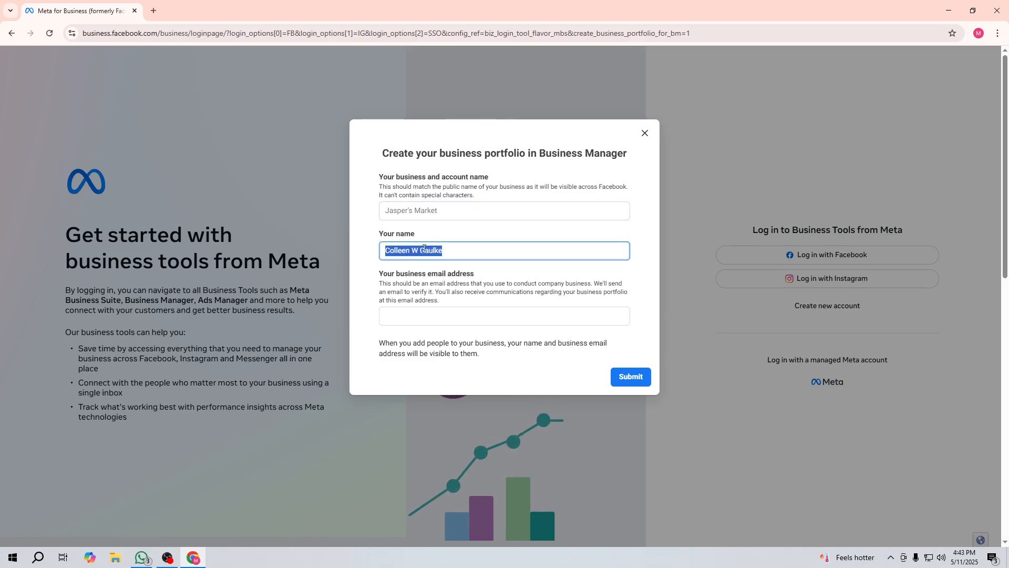
{"action": "left_click", "coordinate": [406, 248]}
{"action": "left_click", "coordinate": [407, 209]}
{"action": "key", "text": "ctrl+v"}
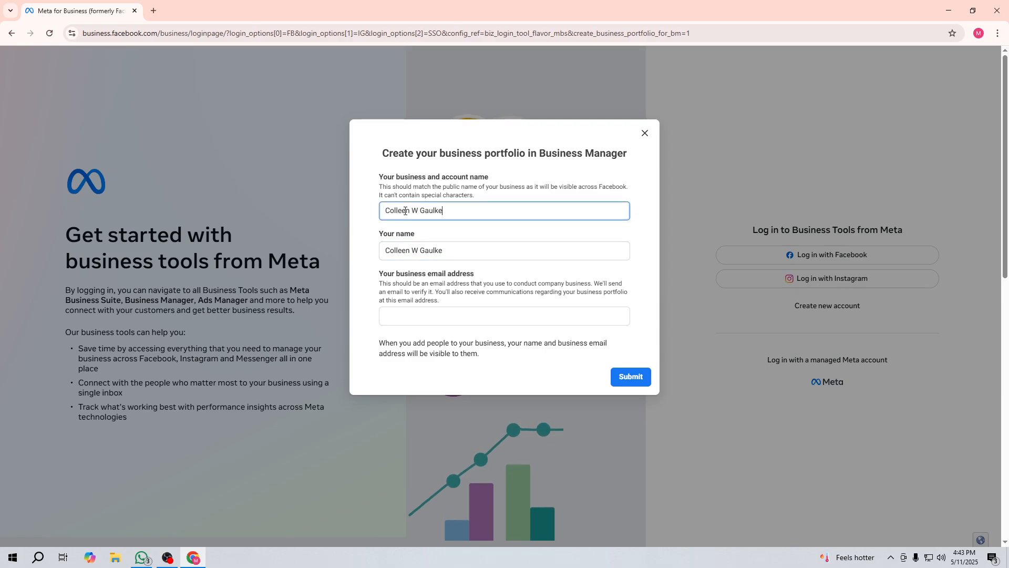
Step: Copy the Google account email from Gmail, paste it as the business email, and submit
{"action": "left_click", "coordinate": [156, 10]}
{"action": "left_click", "coordinate": [883, 65]}
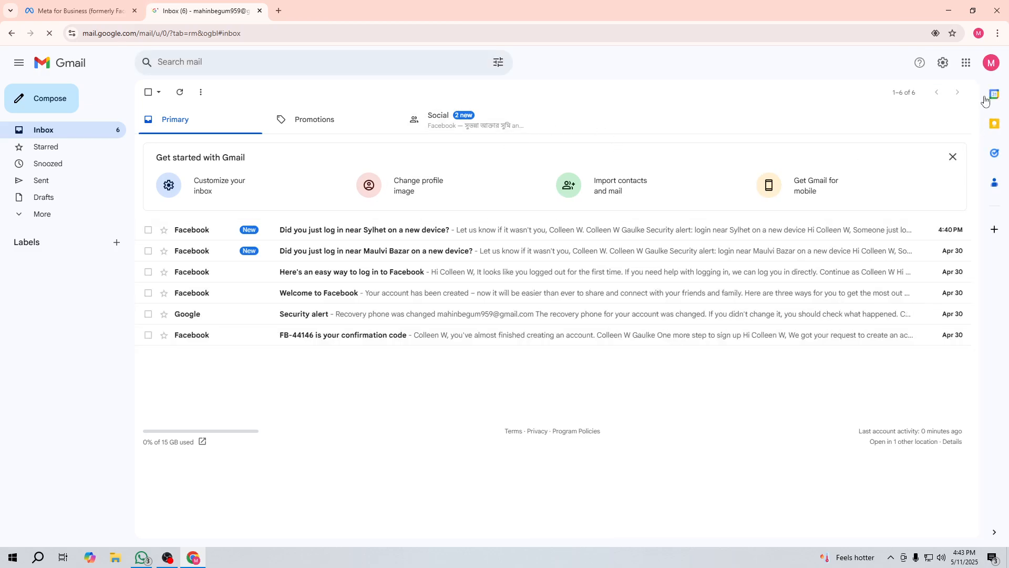
{"action": "left_click", "coordinate": [991, 63]}
{"action": "double_click", "coordinate": [894, 93]}
{"action": "triple_click", "coordinate": [893, 93]}
{"action": "key", "text": "ctrl+c"}
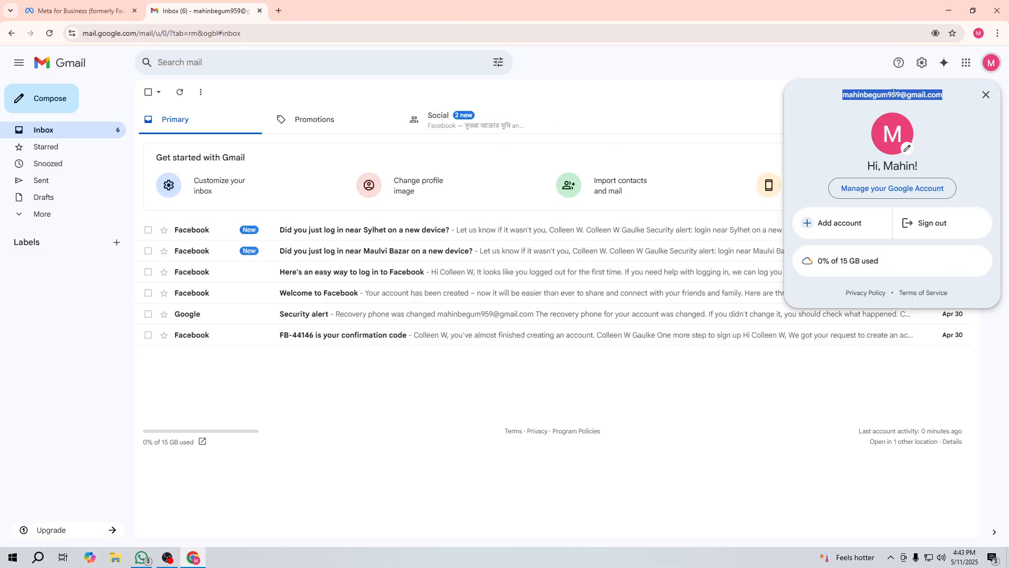
{"action": "left_click", "coordinate": [124, 12]}
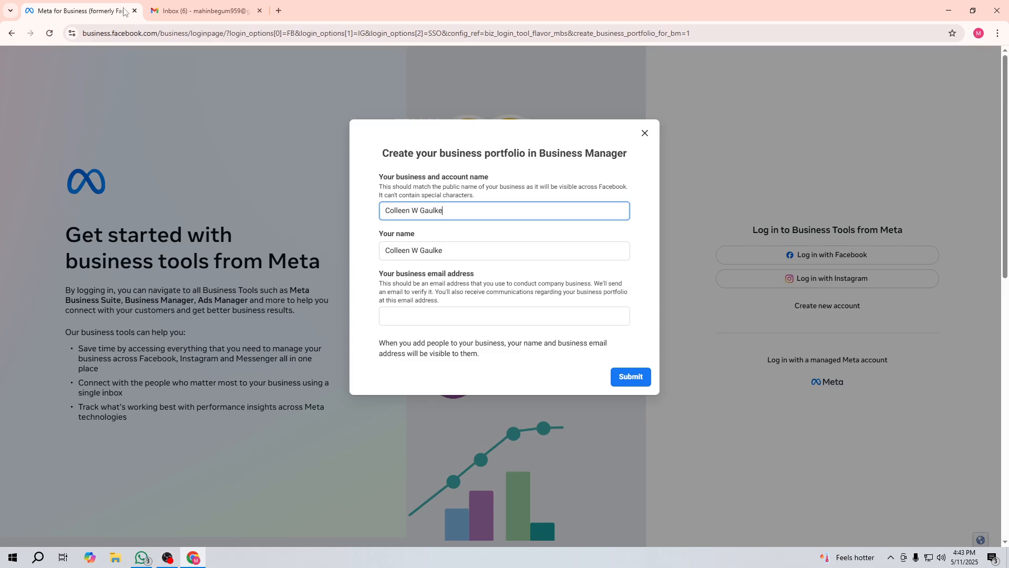
{"action": "left_click", "coordinate": [412, 314]}
{"action": "key", "text": "ctrl+v"}
{"action": "left_click", "coordinate": [628, 378]}
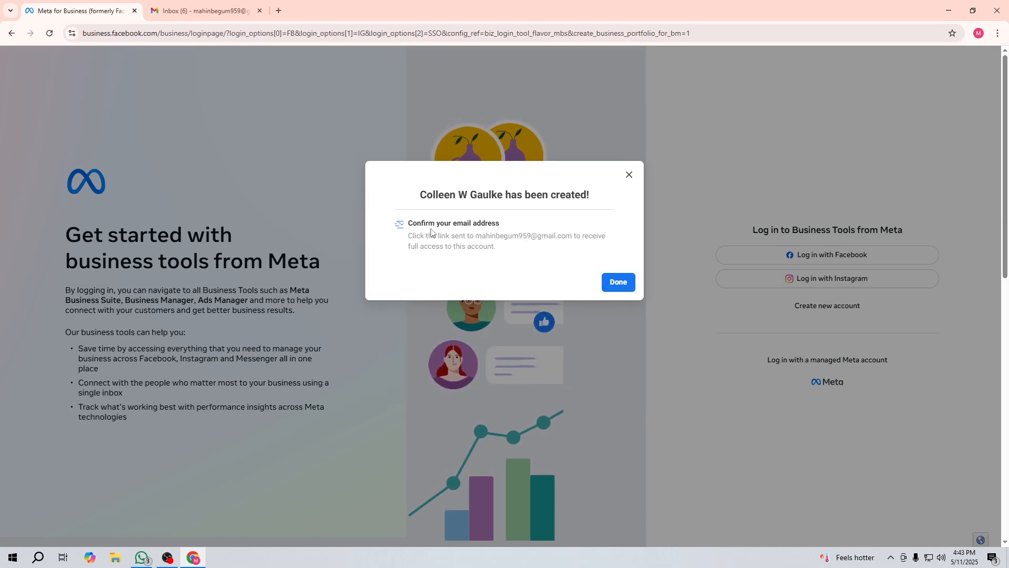
Step: Refresh the Gmail inbox, close a stray account page, and dismiss Meta's portfolio-created message
{"action": "left_click", "coordinate": [202, 10]}
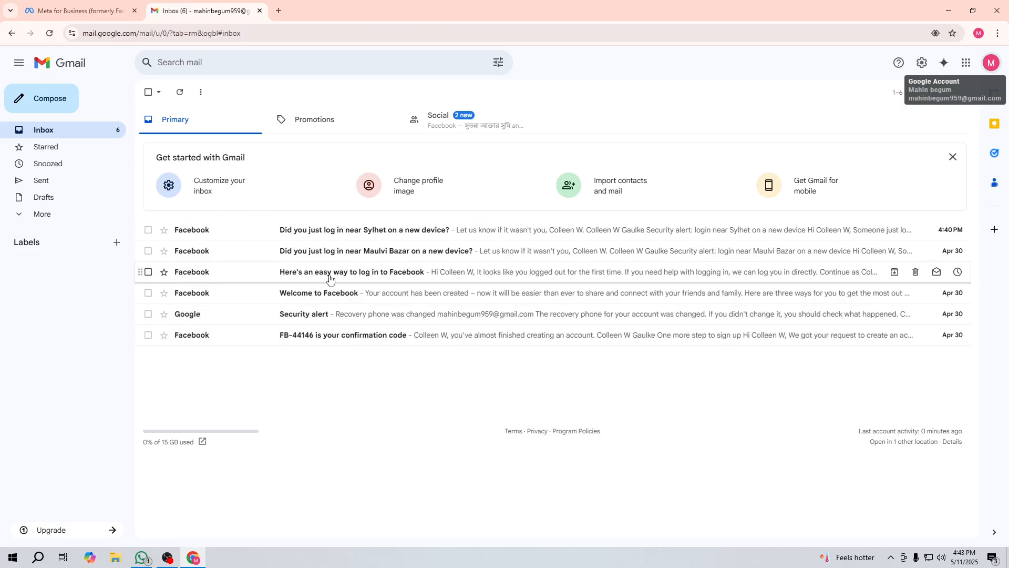
{"action": "left_click", "coordinate": [180, 94]}
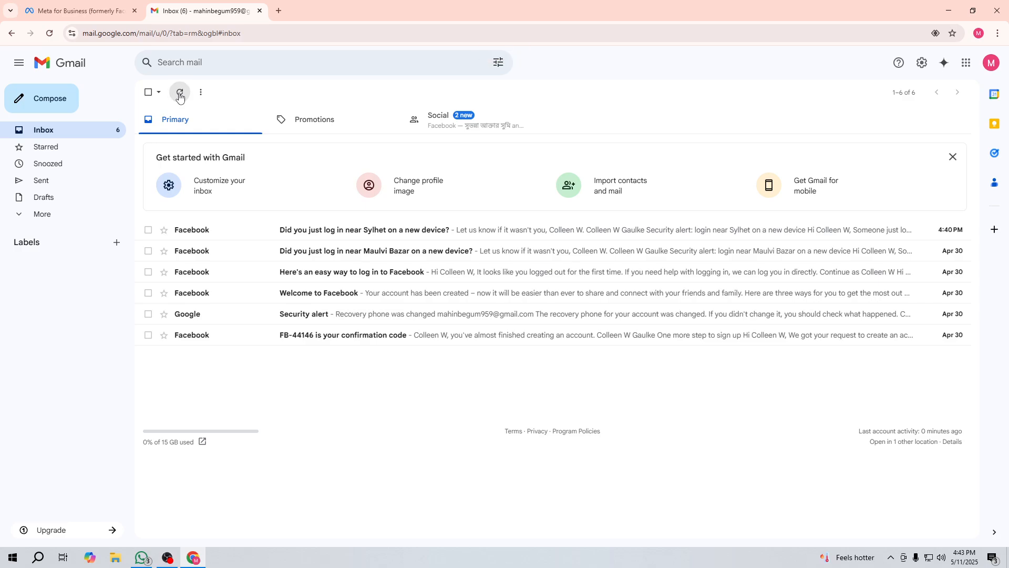
{"action": "left_click", "coordinate": [434, 193]}
{"action": "left_click", "coordinate": [205, 11]}
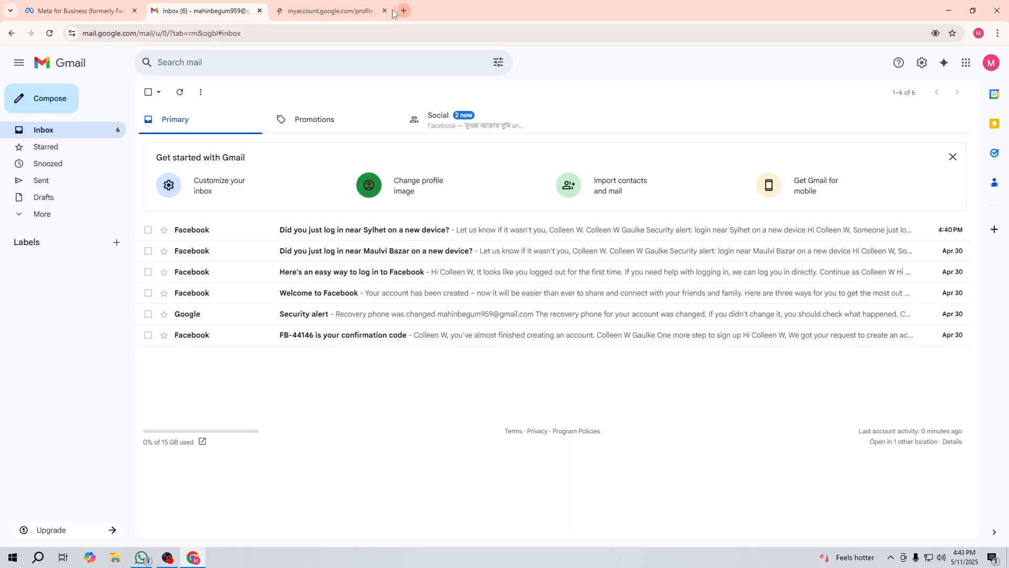
{"action": "left_click", "coordinate": [392, 13]}
{"action": "left_click", "coordinate": [385, 10]}
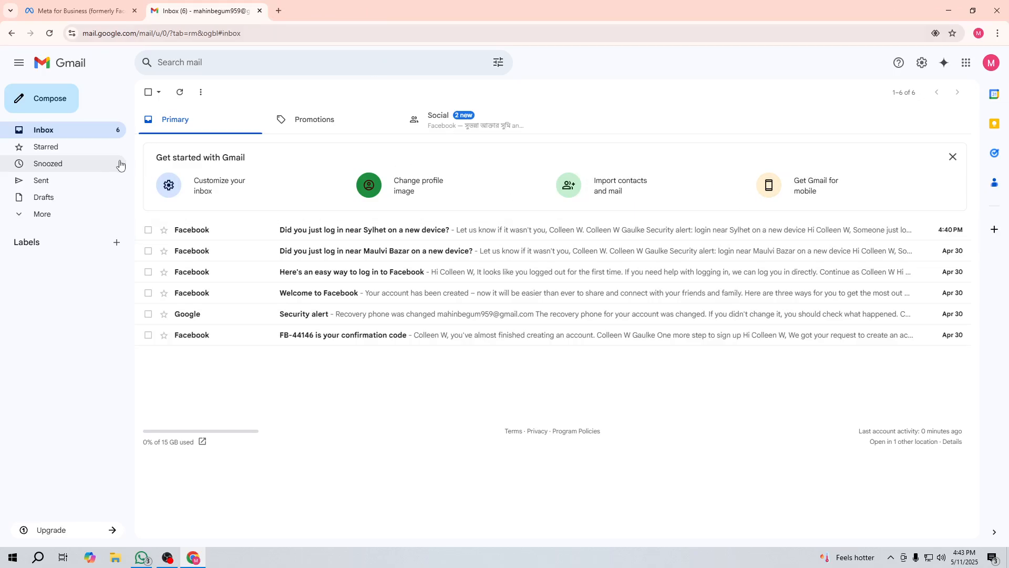
{"action": "left_click", "coordinate": [42, 214]}
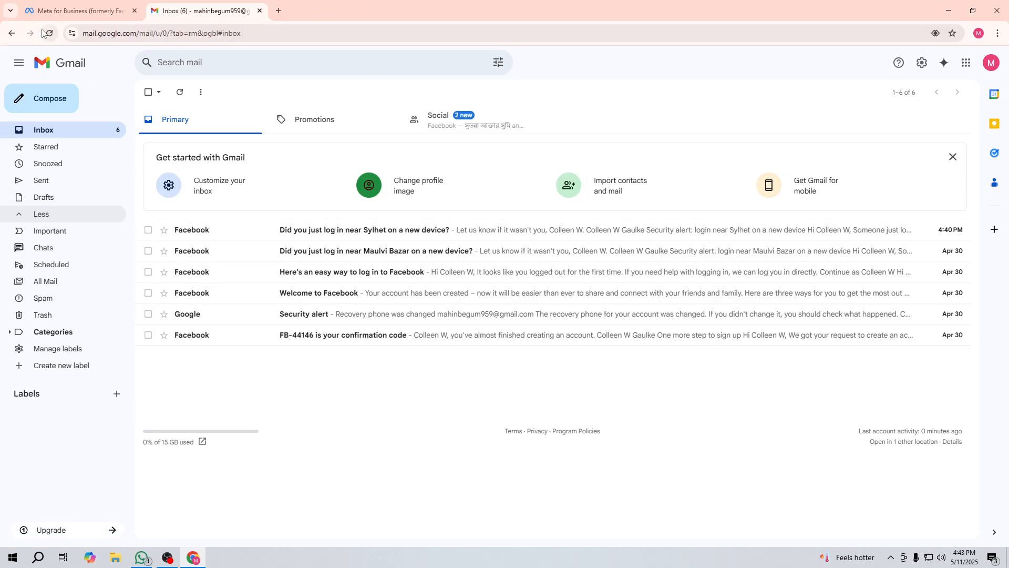
{"action": "left_click", "coordinate": [78, 10]}
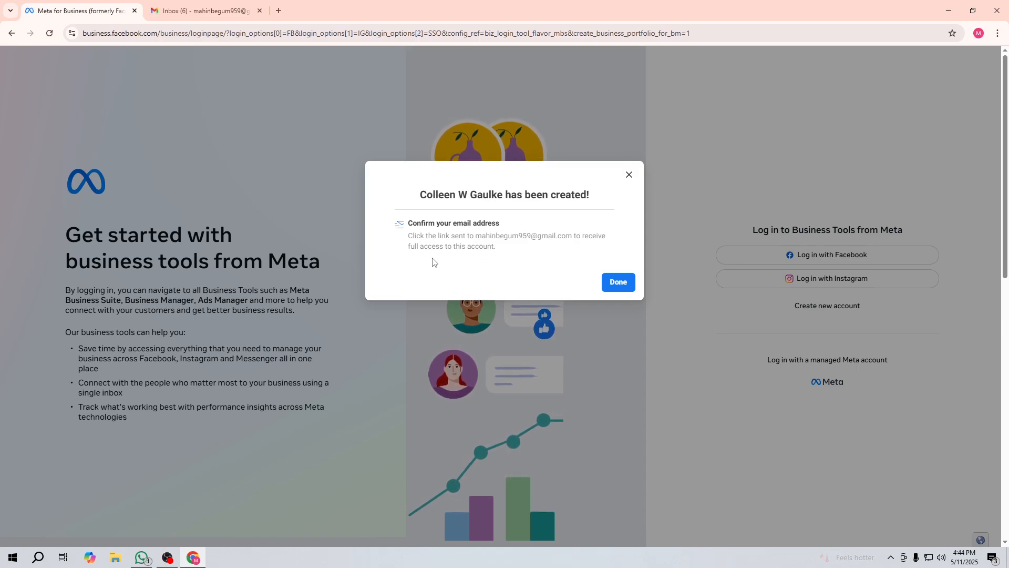
{"action": "left_click", "coordinate": [609, 282]}
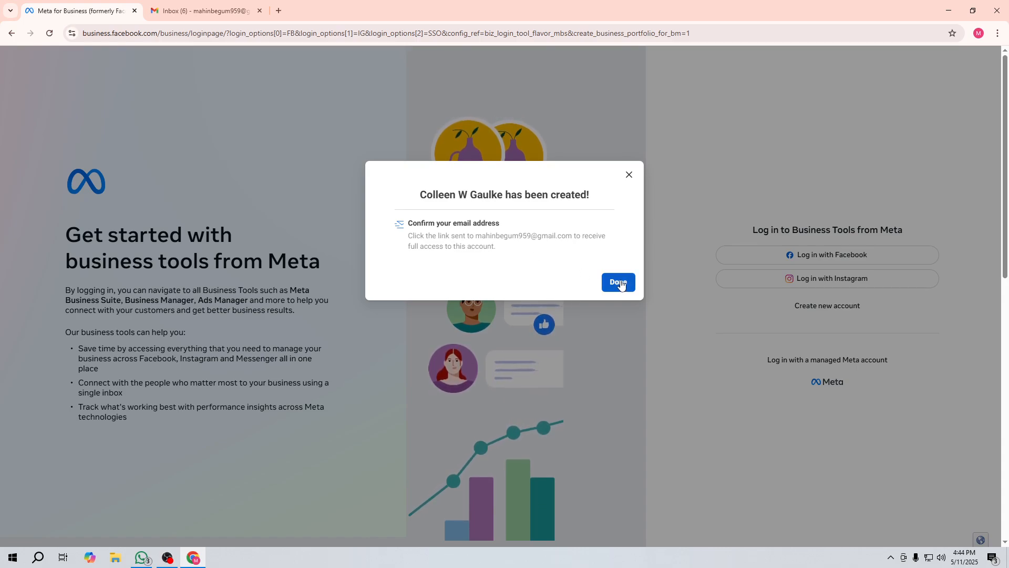
Step: Read the newest Facebook email in Gmail, then show the Social category
{"action": "left_click", "coordinate": [225, 4]}
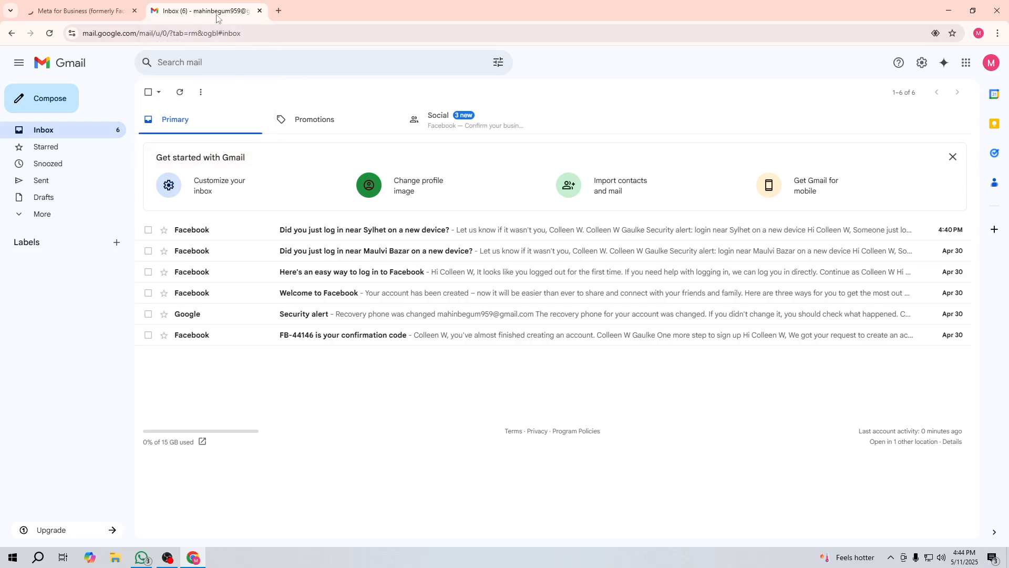
{"action": "left_click", "coordinate": [323, 231]}
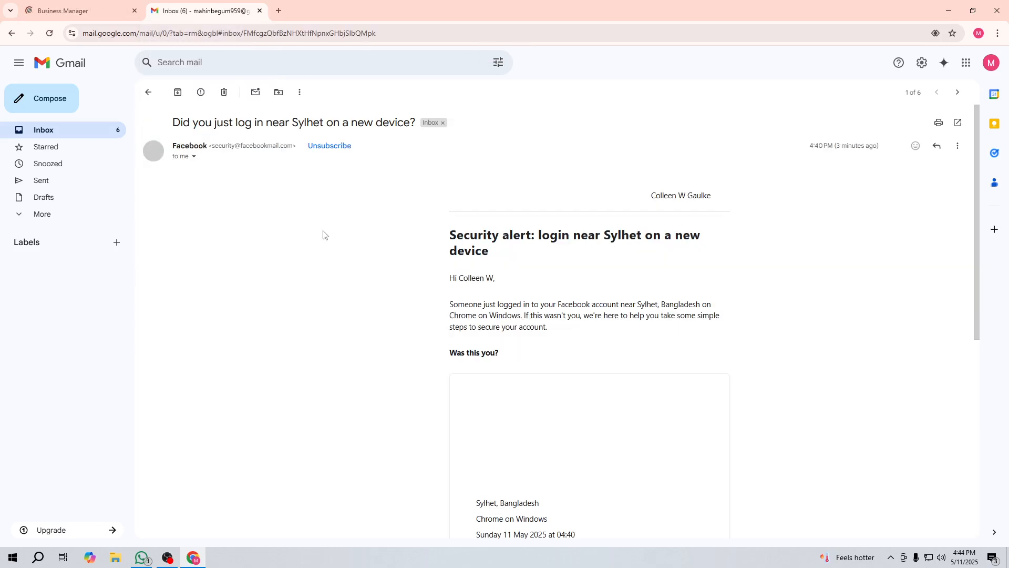
{"action": "scroll", "coordinate": [373, 266], "scroll_direction": "down", "scroll_amount": 4}
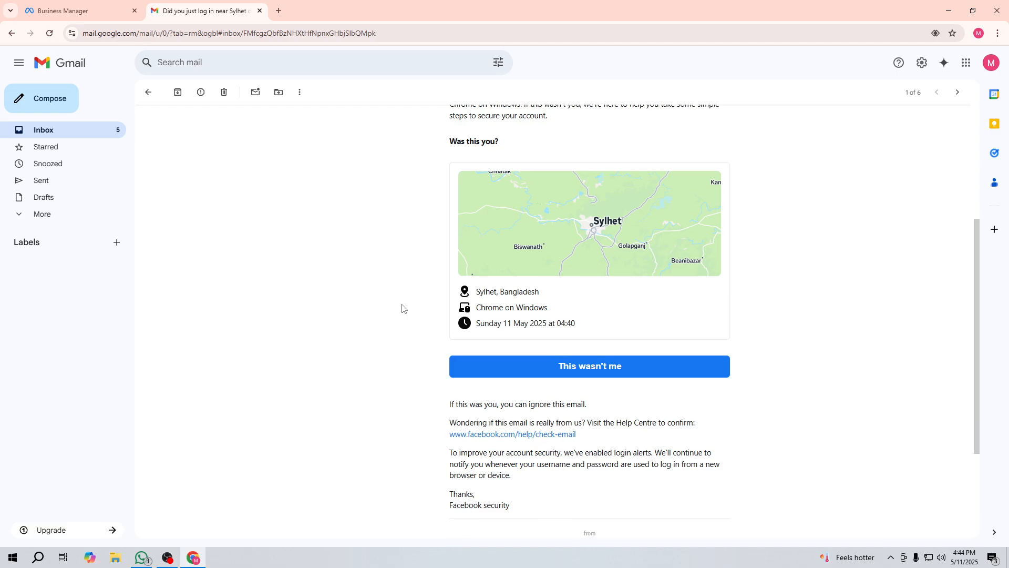
{"action": "scroll", "coordinate": [389, 305], "scroll_direction": "down", "scroll_amount": 3}
{"action": "scroll", "coordinate": [378, 298], "scroll_direction": "up", "scroll_amount": 7}
{"action": "left_click", "coordinate": [148, 93]}
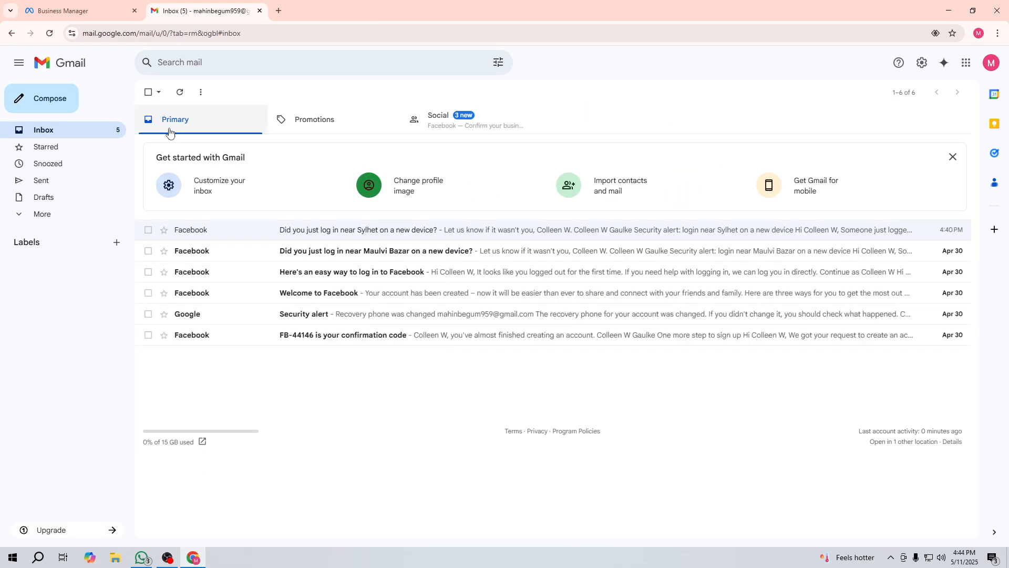
{"action": "left_click", "coordinate": [438, 121]}
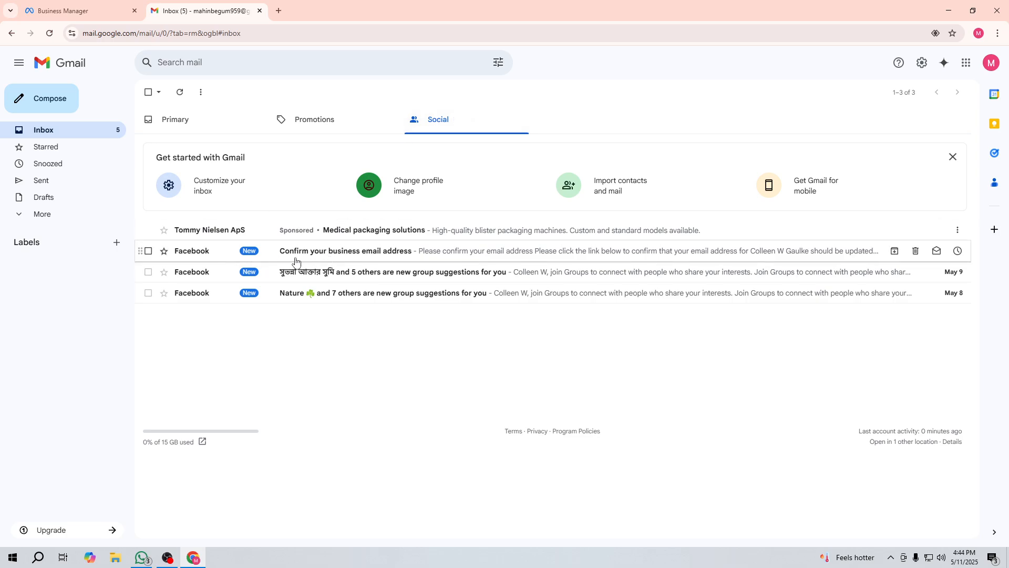
Step: In Gmail, open Facebook's 'Confirm your business email address' message and confirm the email
{"action": "left_click", "coordinate": [373, 252]}
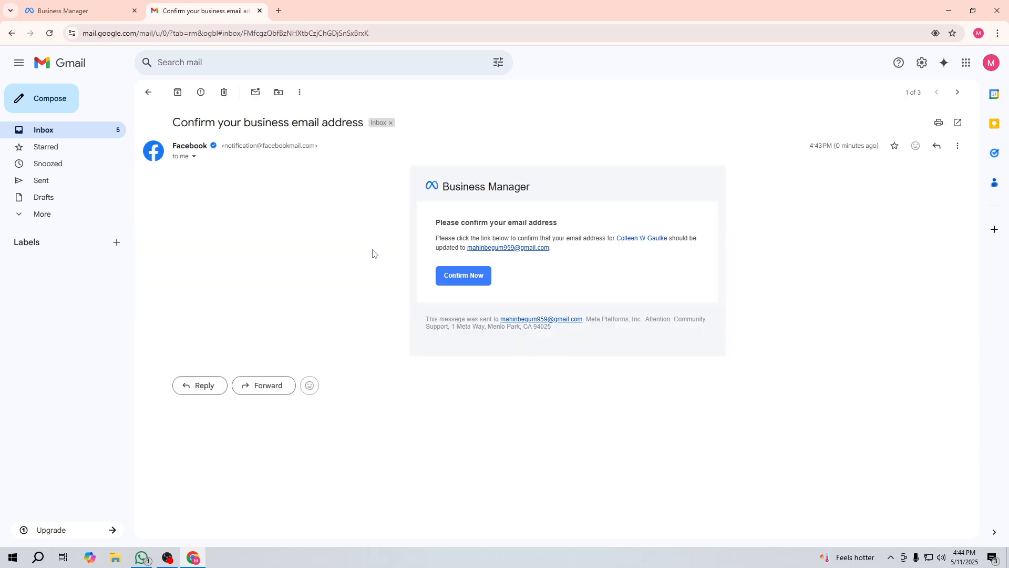
{"action": "left_click", "coordinate": [461, 278]}
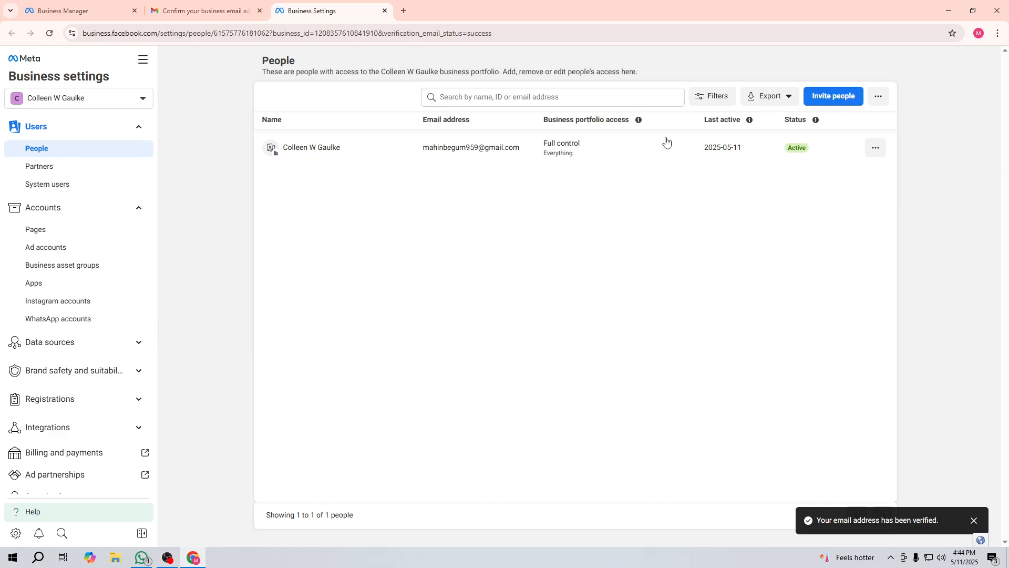
Step: Close the old Business Manager and email tabs, then start and cancel an invite
{"action": "left_click", "coordinate": [122, 4]}
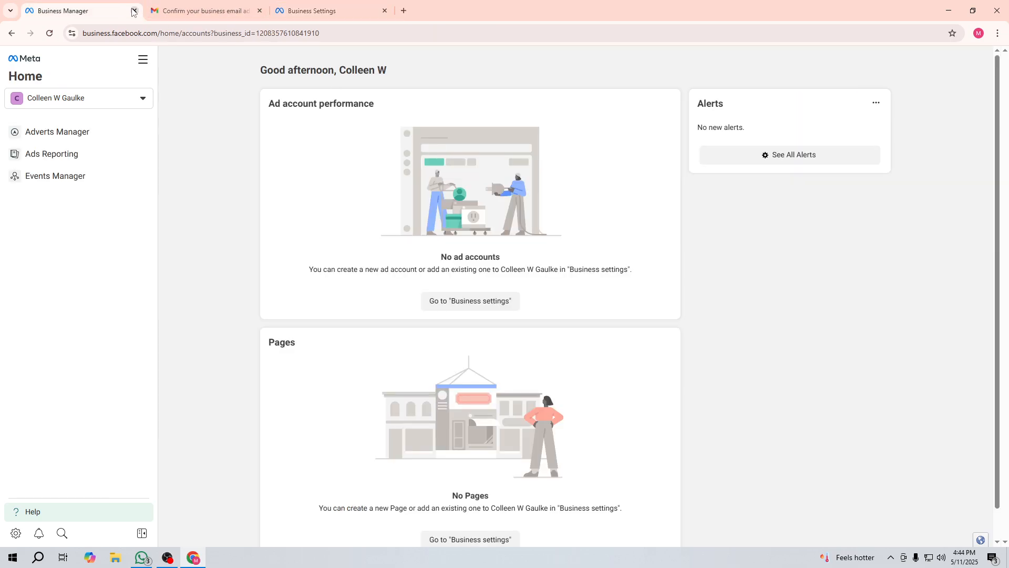
{"action": "left_click", "coordinate": [134, 10]}
{"action": "left_click", "coordinate": [134, 10]}
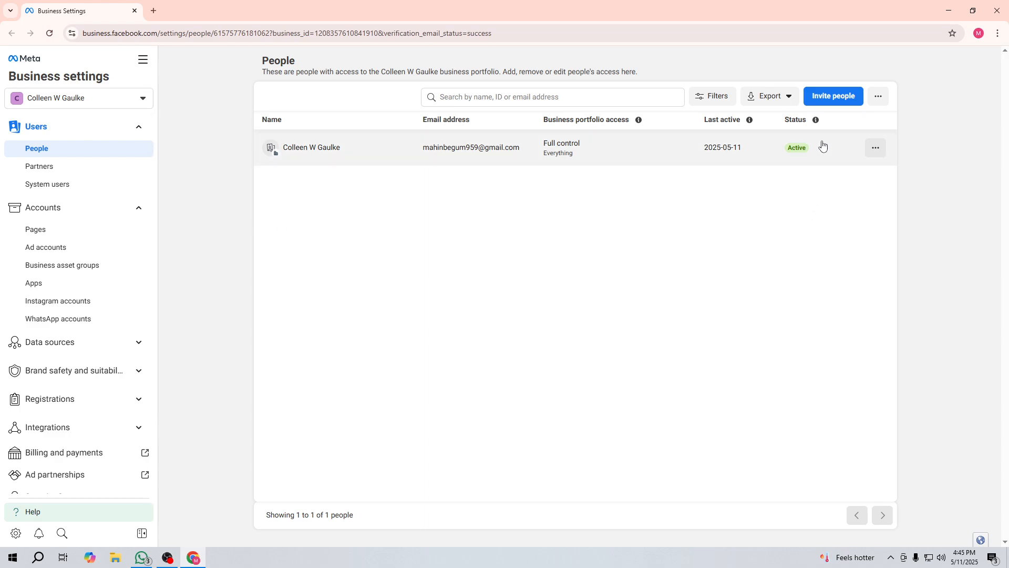
{"action": "left_click", "coordinate": [818, 101]}
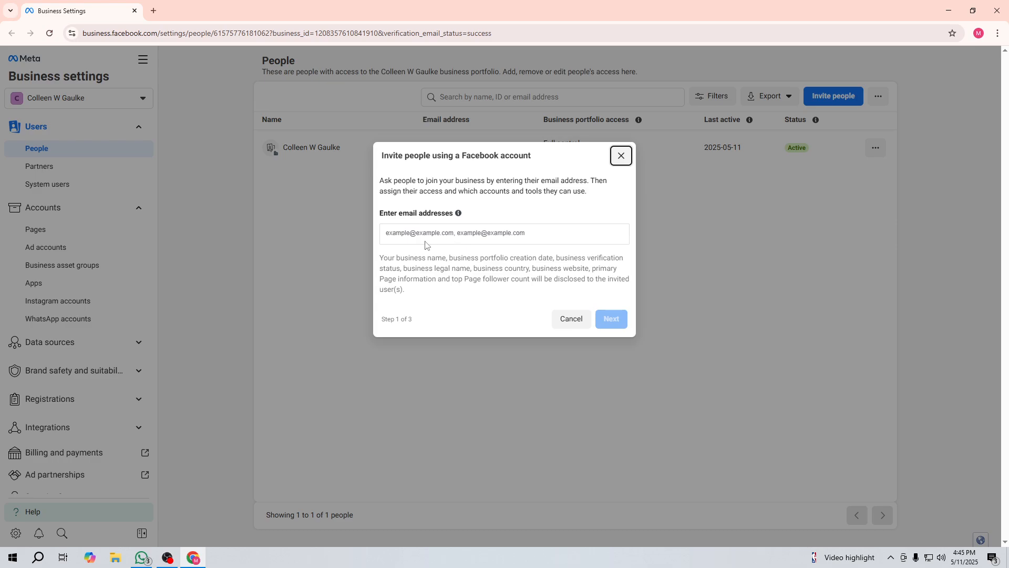
{"action": "left_click", "coordinate": [407, 233]}
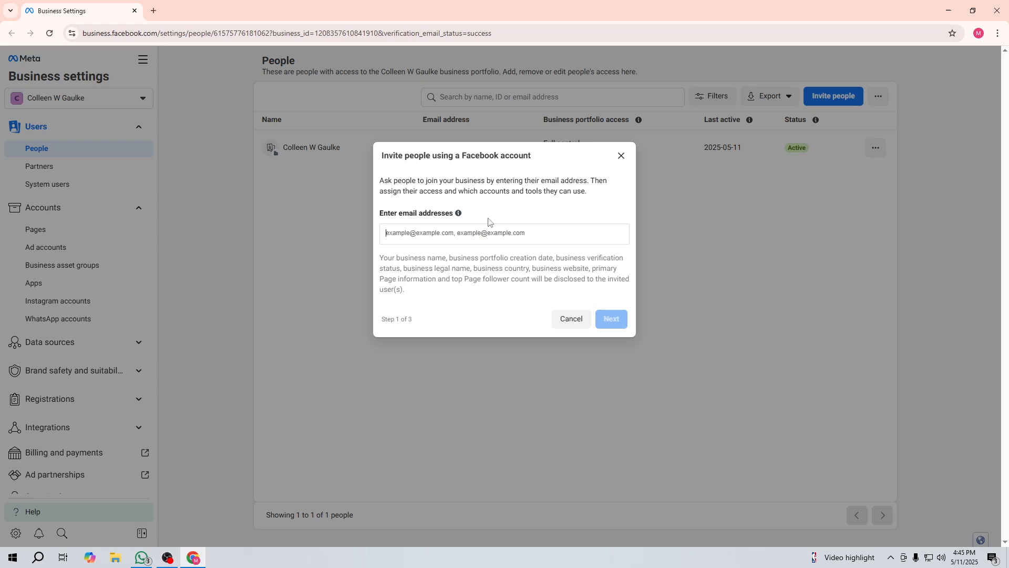
{"action": "left_click", "coordinate": [621, 156]}
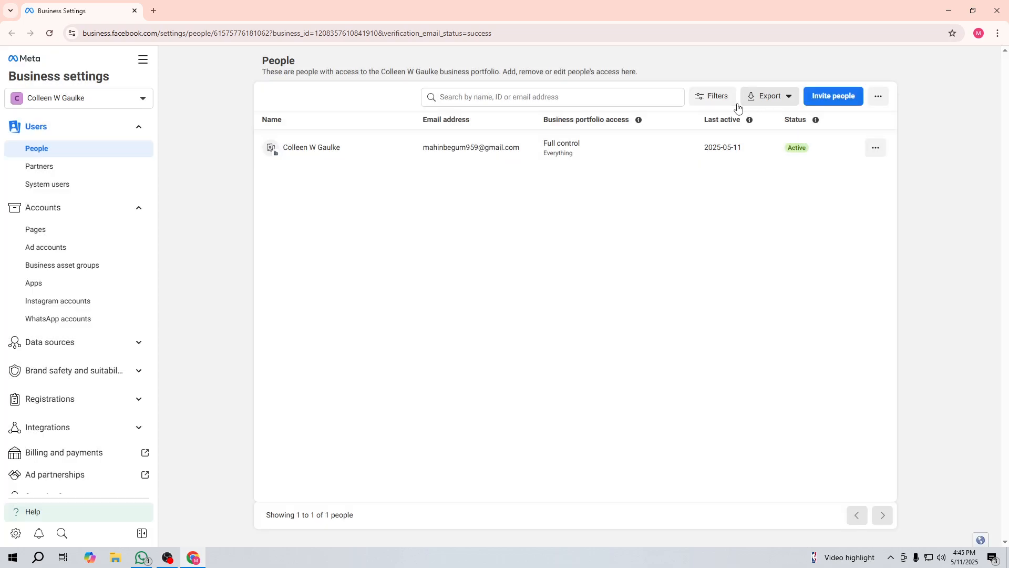
Step: Give the portfolio's only member Full control over everything and save the permissions
{"action": "left_click", "coordinate": [875, 148]}
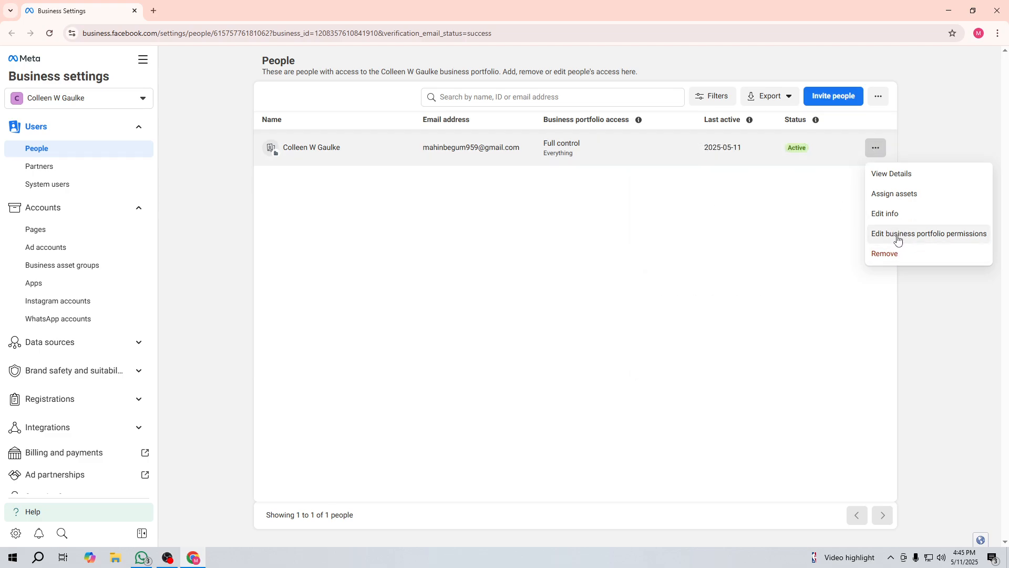
{"action": "left_click", "coordinate": [898, 235]}
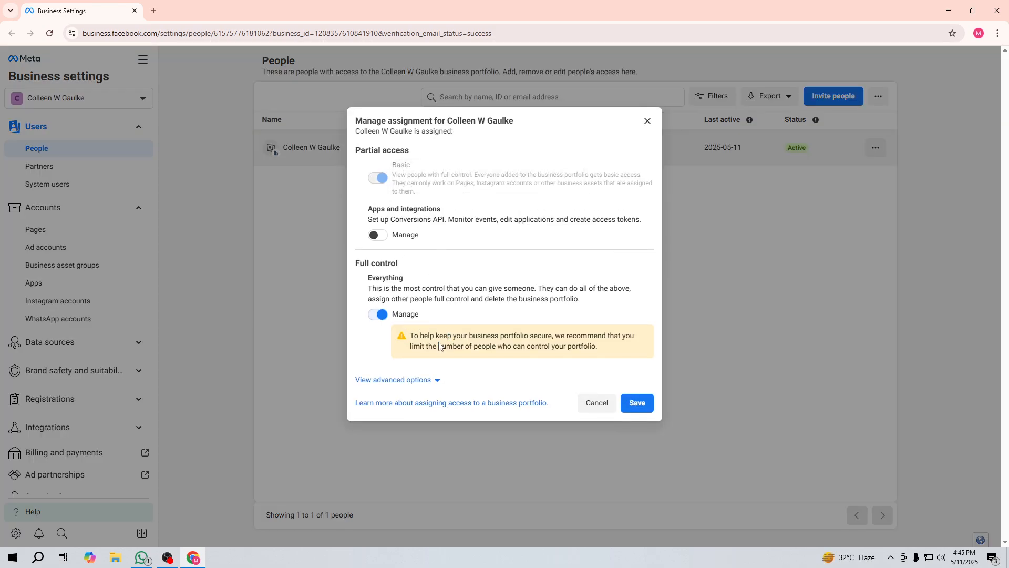
{"action": "left_click", "coordinate": [635, 404]}
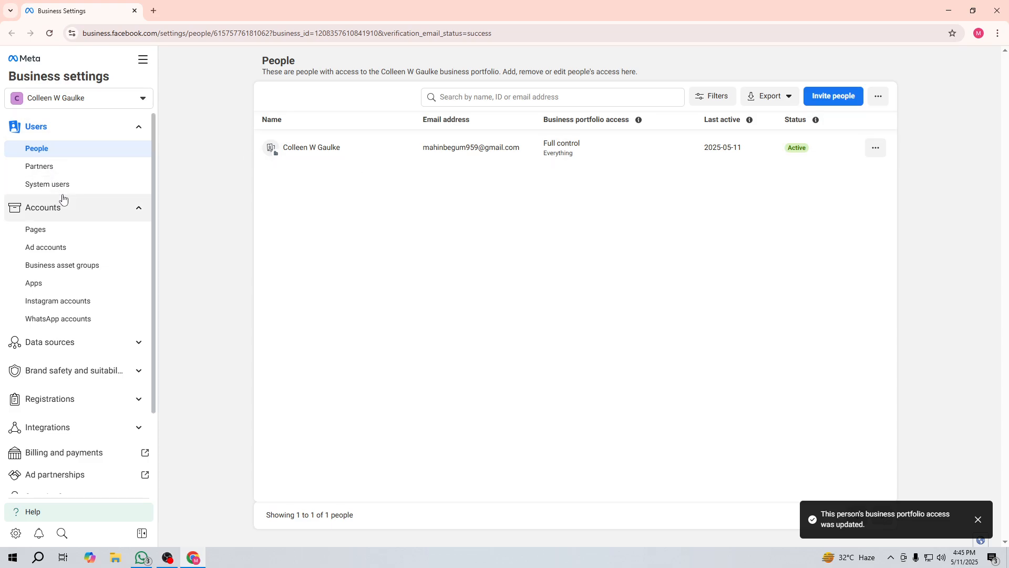
{"action": "scroll", "coordinate": [37, 247], "scroll_direction": "down", "scroll_amount": 1}
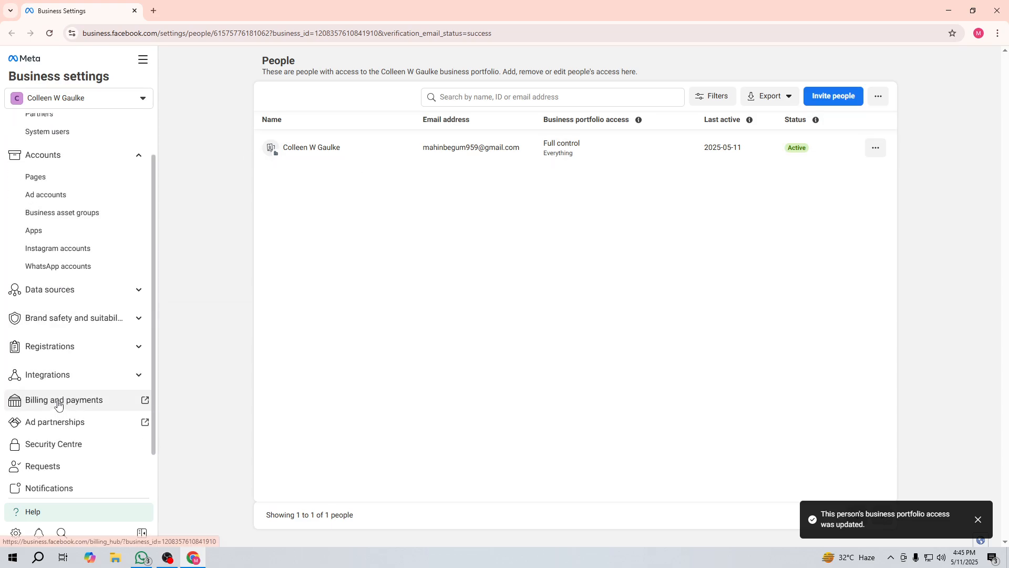
{"action": "scroll", "coordinate": [63, 395], "scroll_direction": "down", "scroll_amount": 1}
{"action": "scroll", "coordinate": [58, 352], "scroll_direction": "up", "scroll_amount": 2}
{"action": "scroll", "coordinate": [55, 392], "scroll_direction": "down", "scroll_amount": 2}
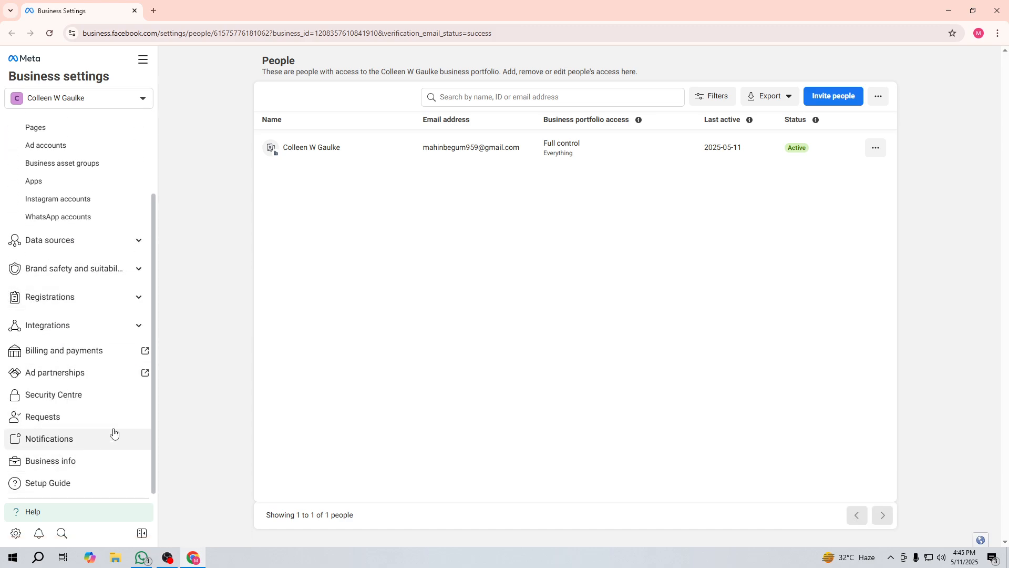
{"action": "scroll", "coordinate": [81, 394], "scroll_direction": "up", "scroll_amount": 2}
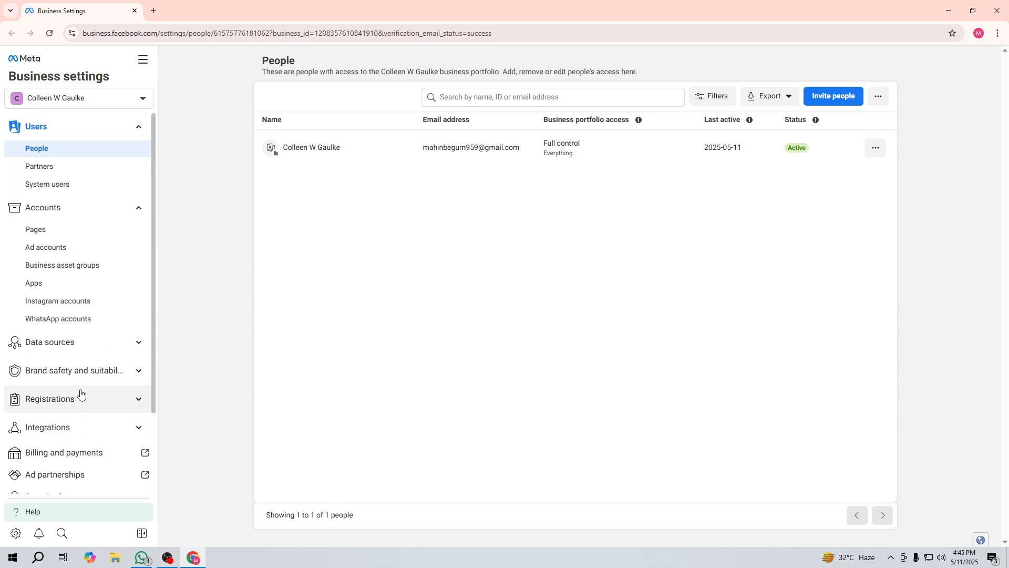
Step: Browse System users, Partners, Pages, Ad accounts and Business asset groups, dismissing the intro
{"action": "left_click", "coordinate": [70, 184]}
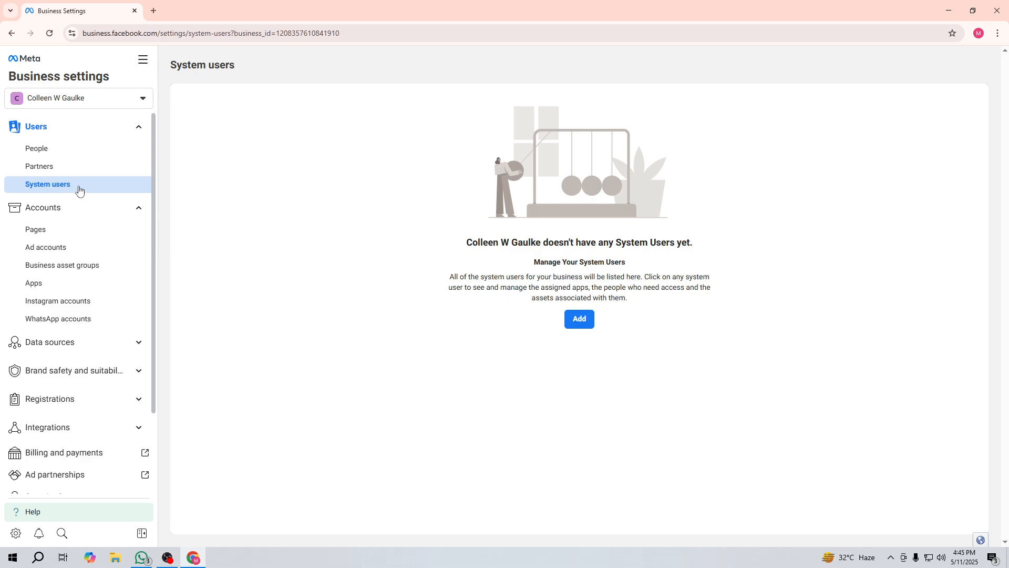
{"action": "left_click", "coordinate": [64, 166]}
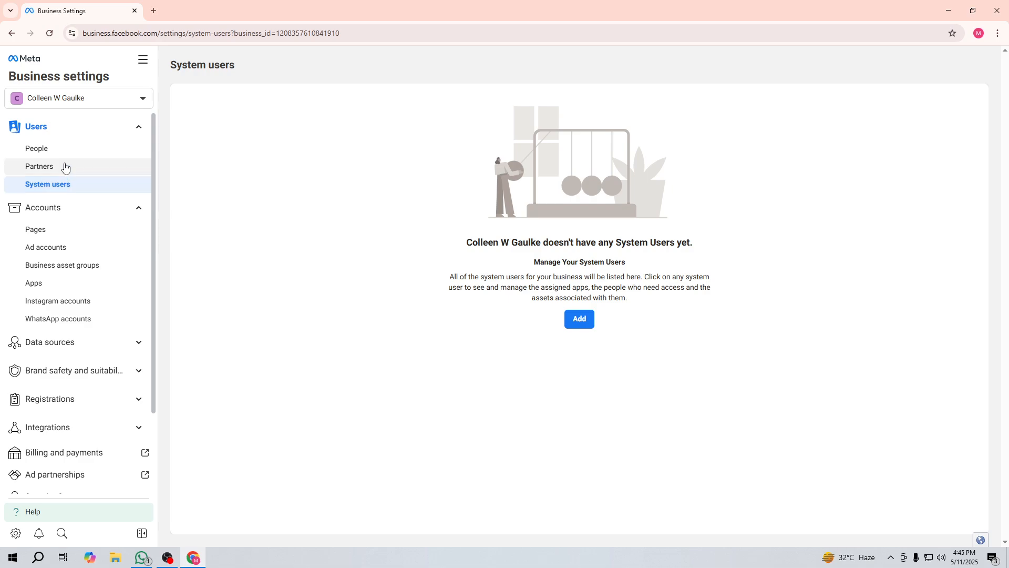
{"action": "left_click", "coordinate": [55, 231]}
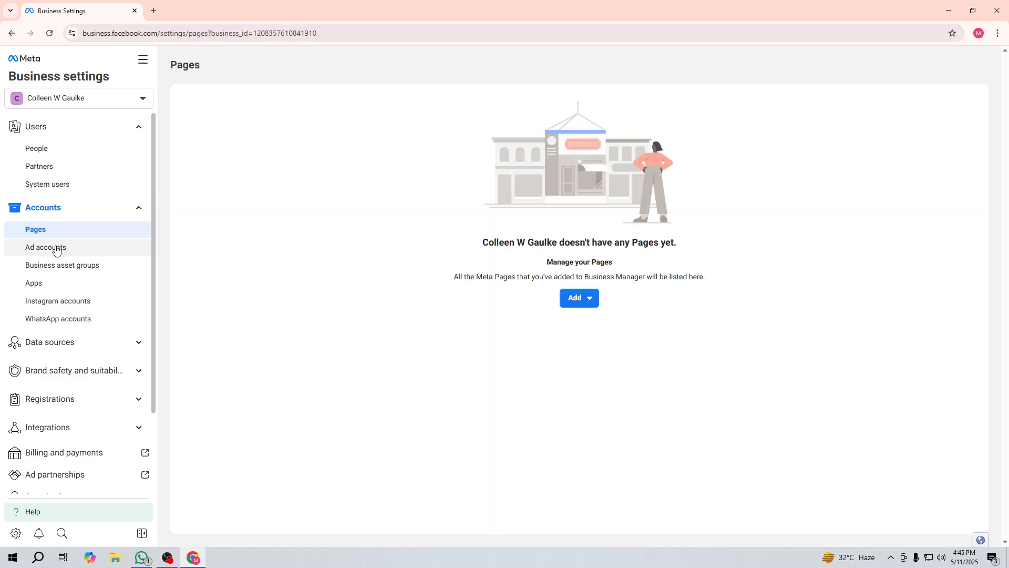
{"action": "left_click", "coordinate": [56, 253]}
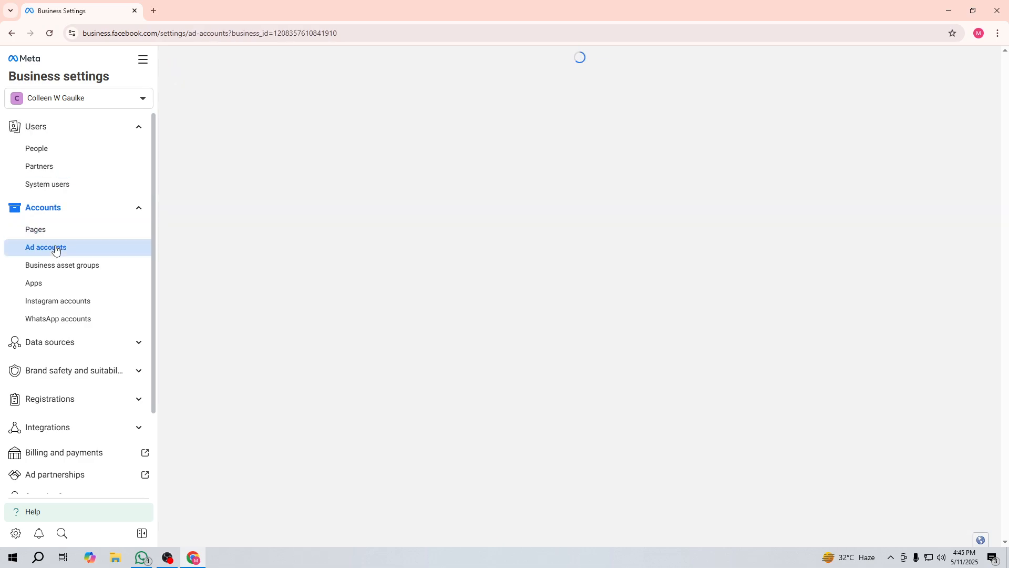
{"action": "left_click", "coordinate": [55, 265]}
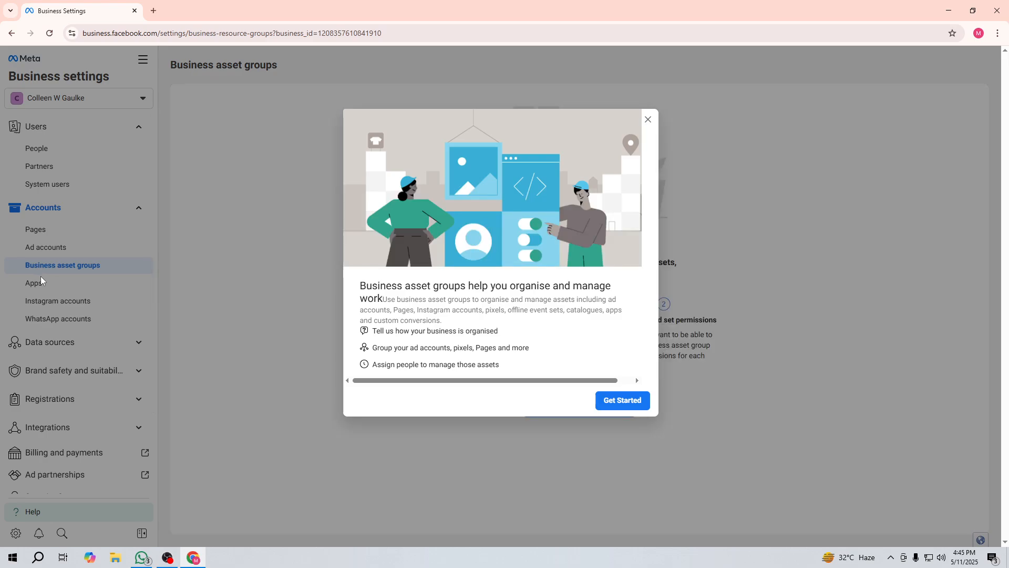
{"action": "left_click", "coordinate": [612, 404]}
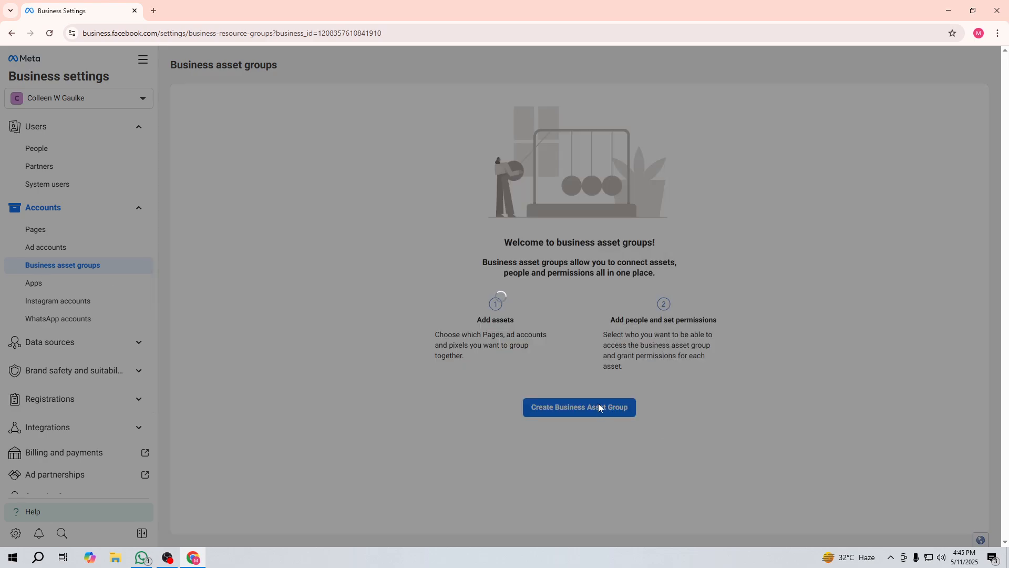
Step: Start a brand-organised business asset group, cancel it, then view Apps and Instagram accounts
{"action": "left_click", "coordinate": [582, 404]}
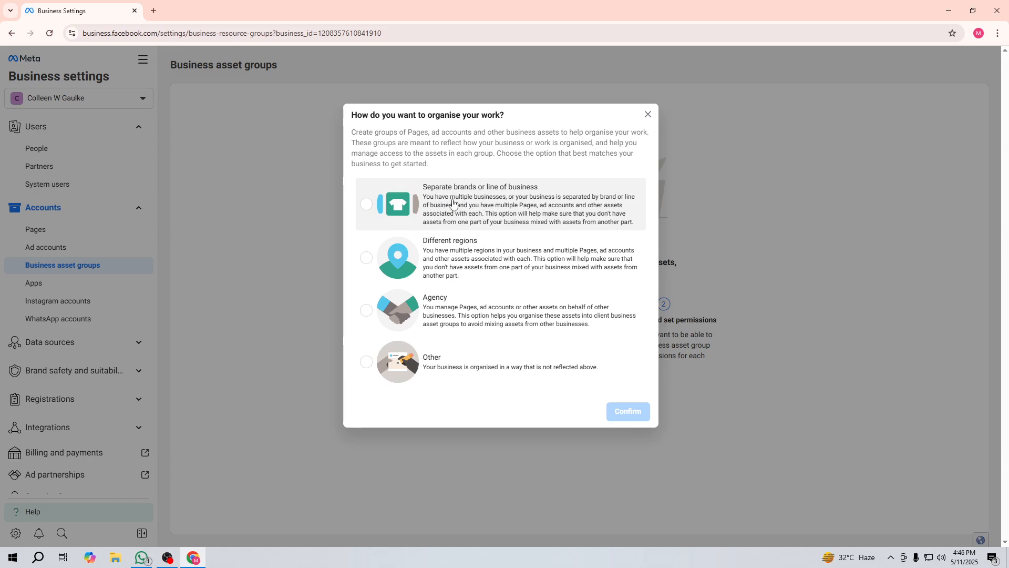
{"action": "left_click", "coordinate": [367, 204]}
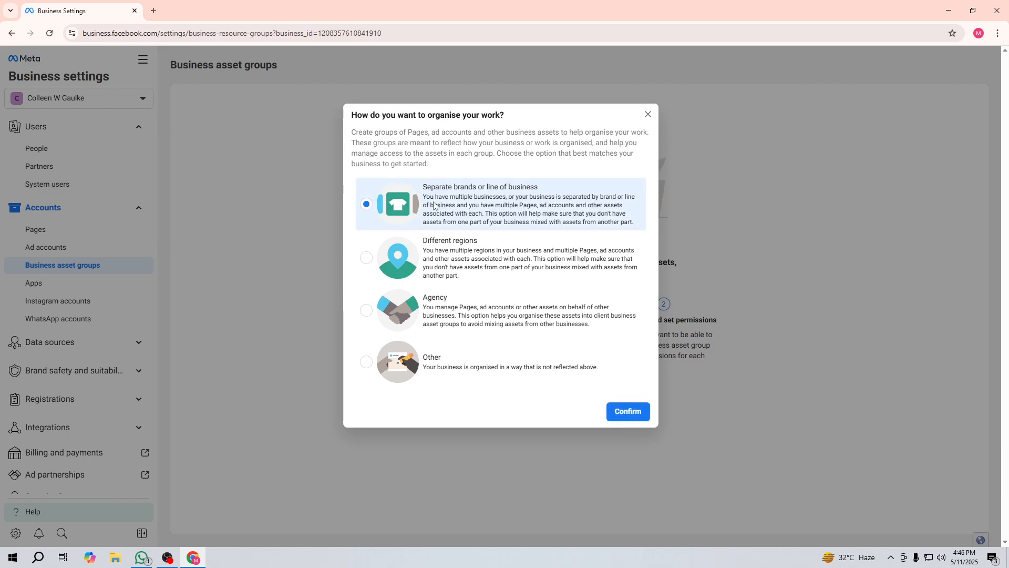
{"action": "left_click", "coordinate": [635, 415]}
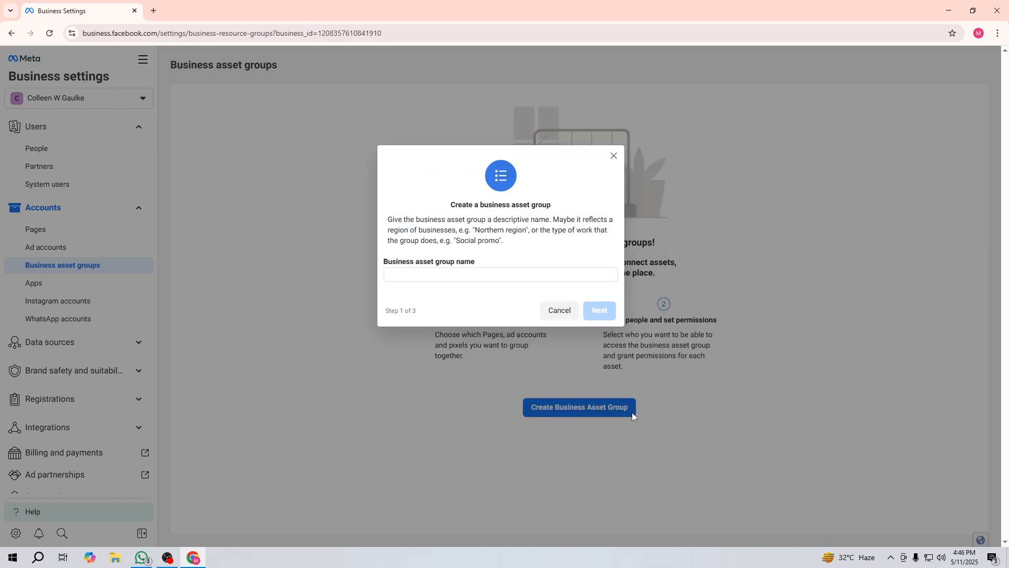
{"action": "left_click", "coordinate": [442, 273]}
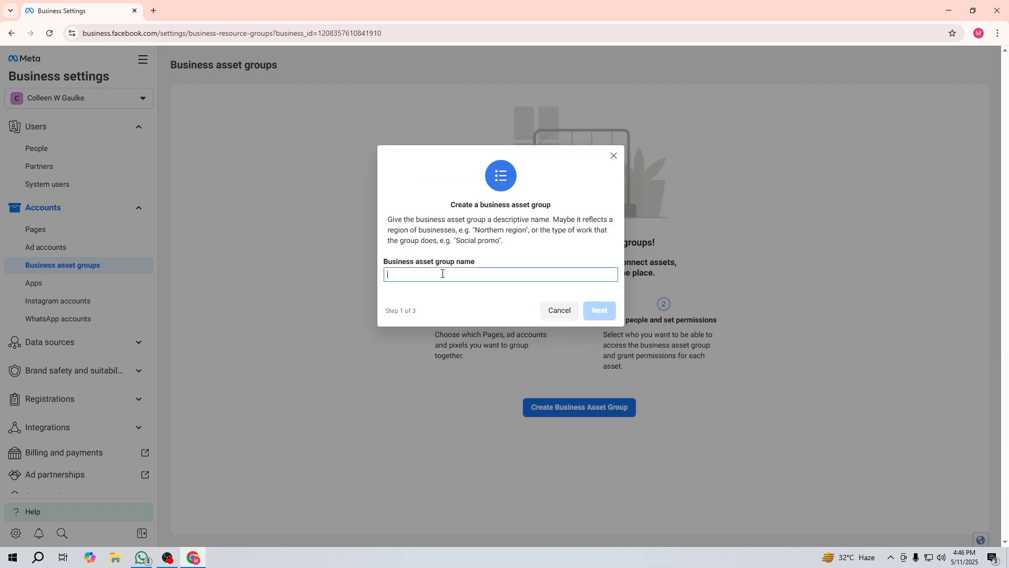
{"action": "left_click", "coordinate": [560, 313]}
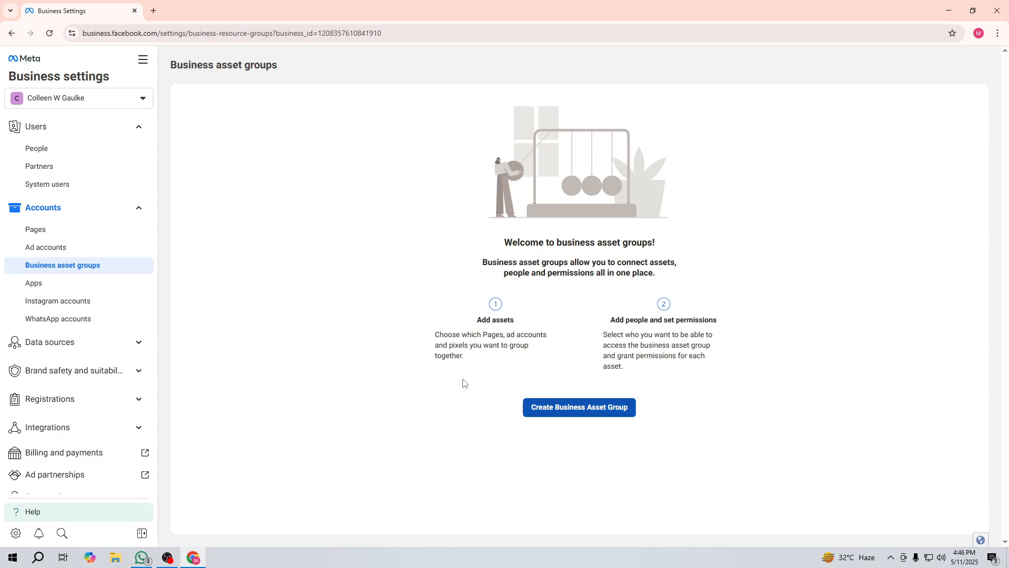
{"action": "left_click", "coordinate": [69, 284]}
{"action": "left_click", "coordinate": [68, 308]}
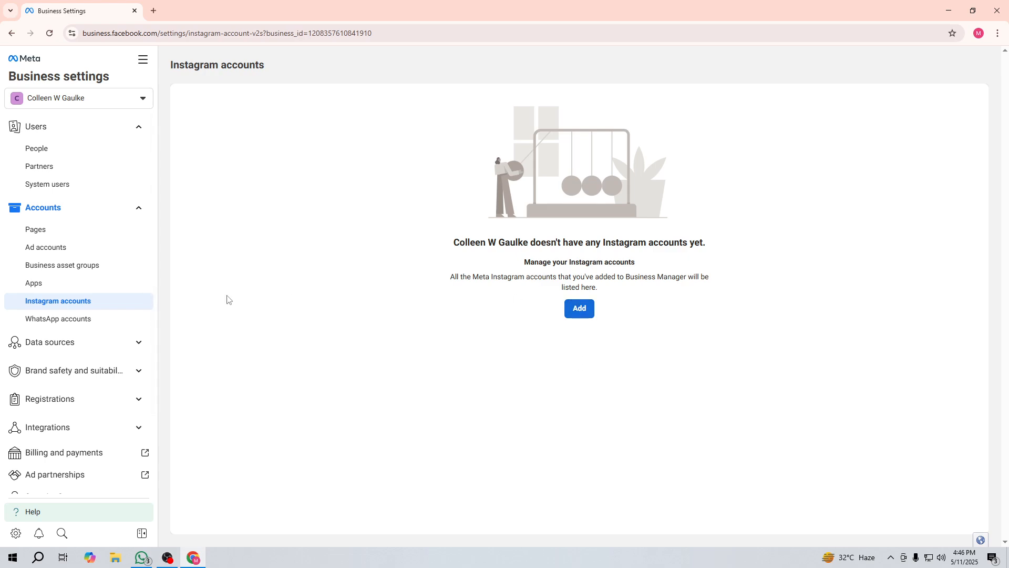
Step: View WhatsApp accounts, then open Billing and payments in a new tab and switch to it
{"action": "left_click", "coordinate": [91, 321]}
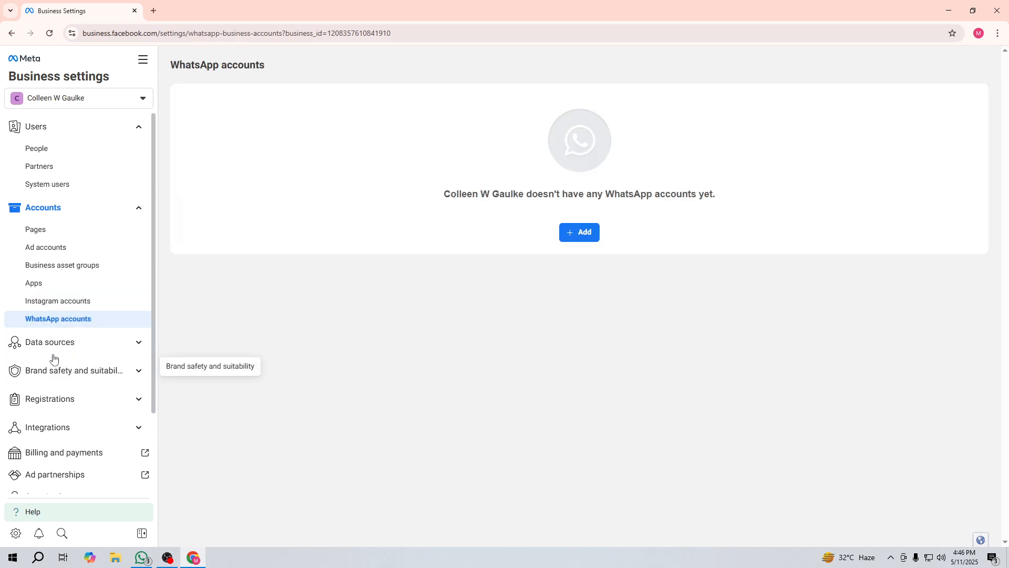
{"action": "scroll", "coordinate": [68, 365], "scroll_direction": "down", "scroll_amount": 1}
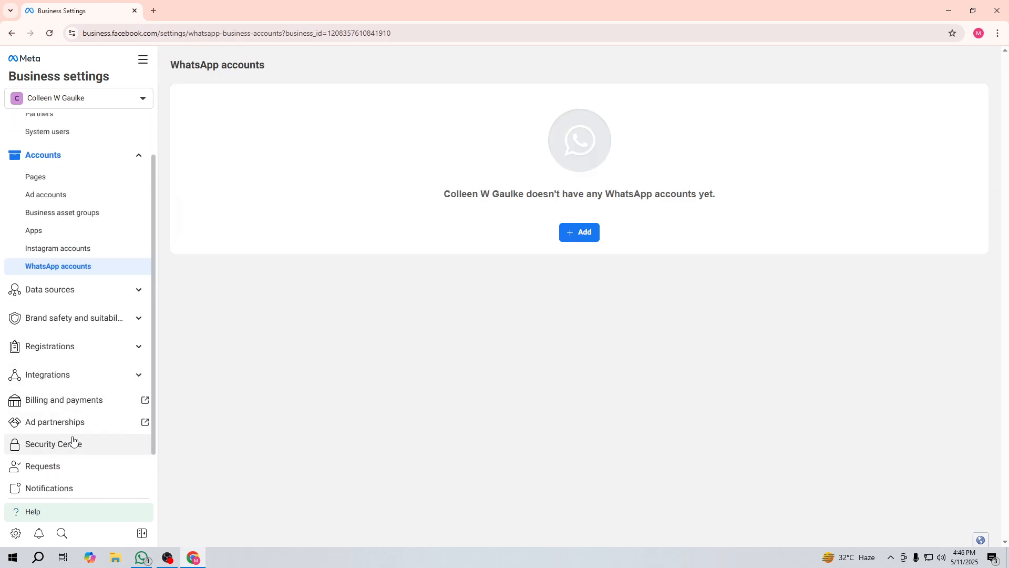
{"action": "left_click", "coordinate": [59, 402]}
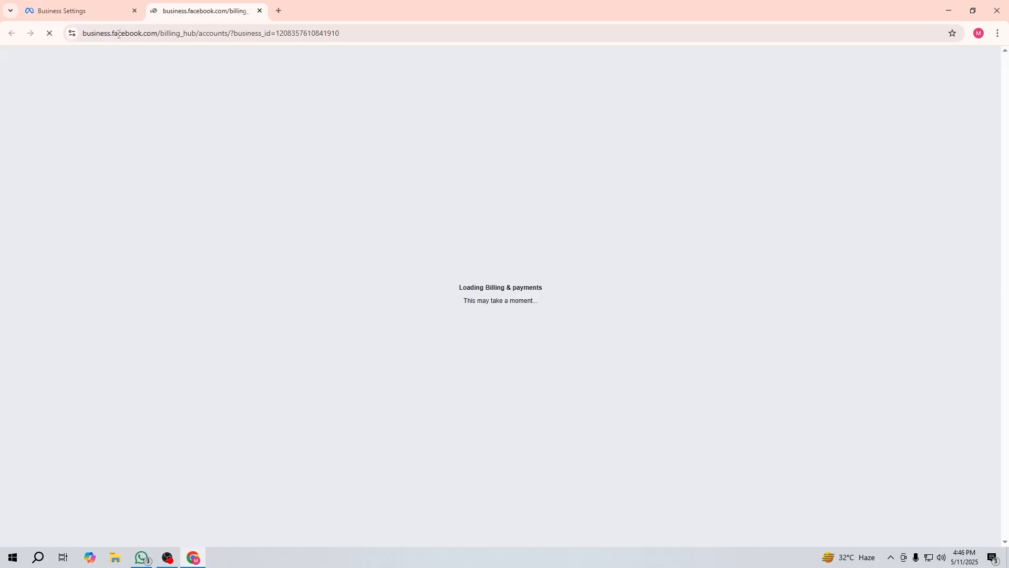
{"action": "left_click", "coordinate": [68, 11]}
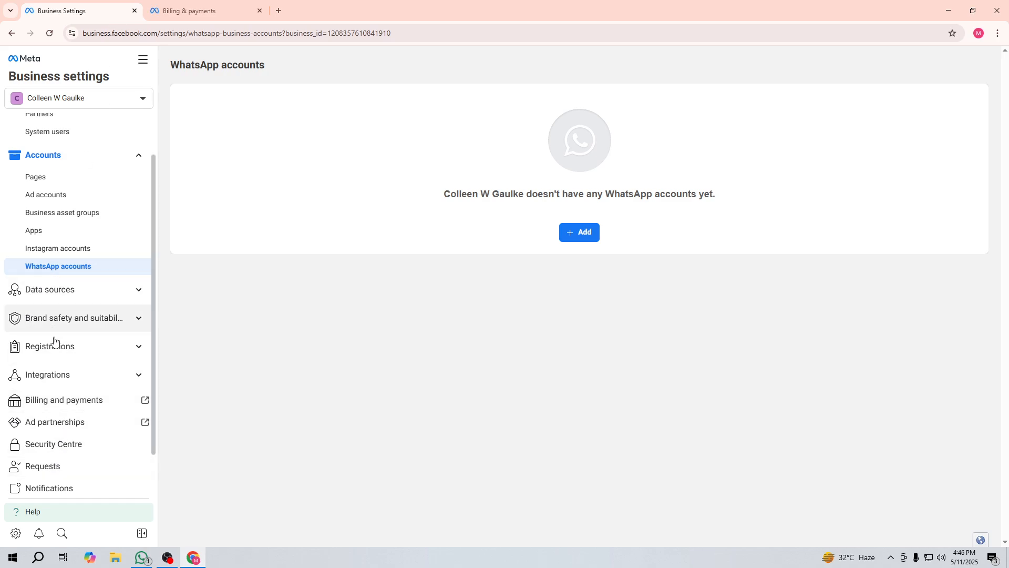
{"action": "left_click", "coordinate": [206, 8]}
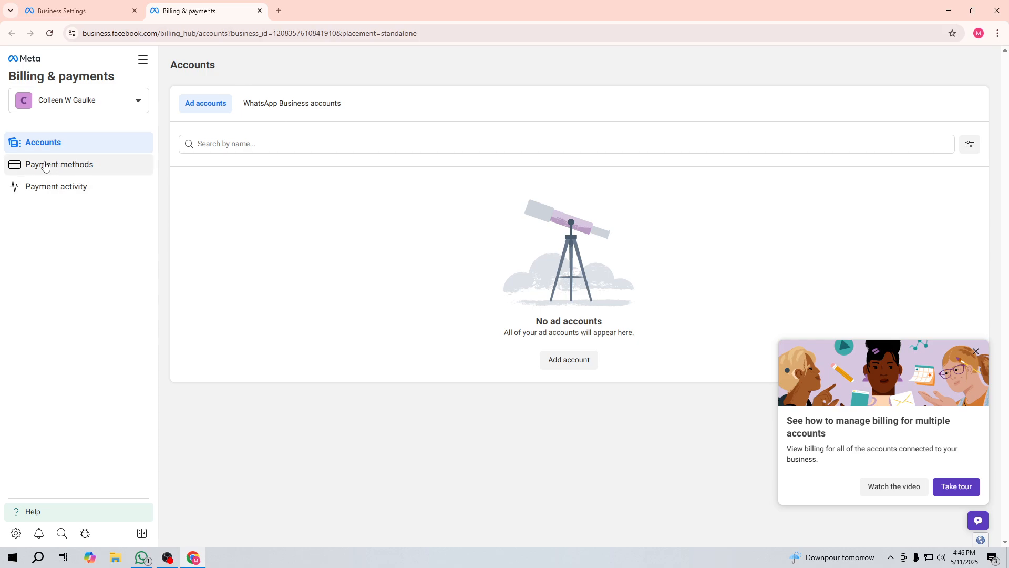
Step: On Payment methods, dismiss the tour popup and begin adding a business payment method
{"action": "left_click", "coordinate": [74, 164]}
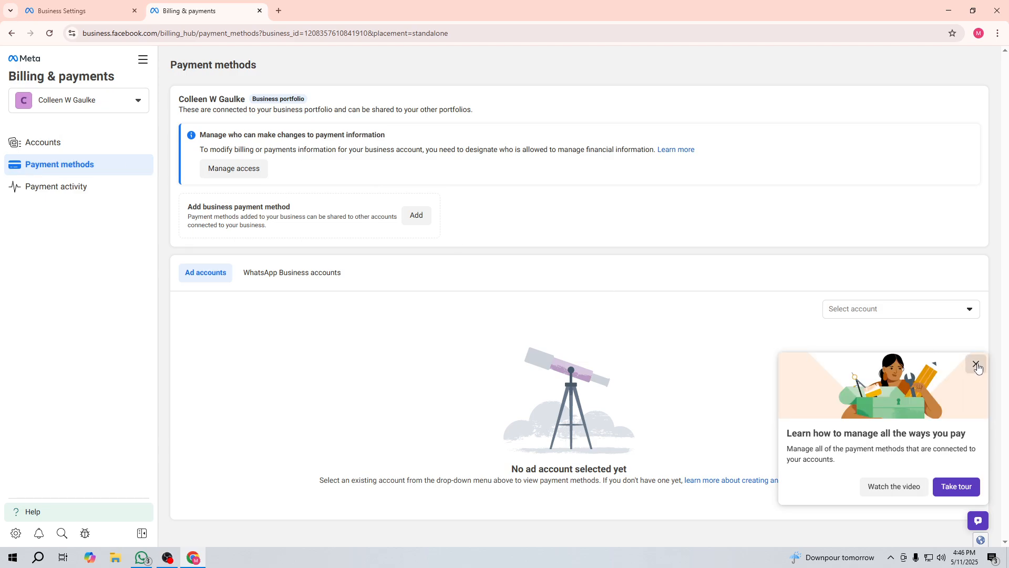
{"action": "left_click", "coordinate": [976, 364]}
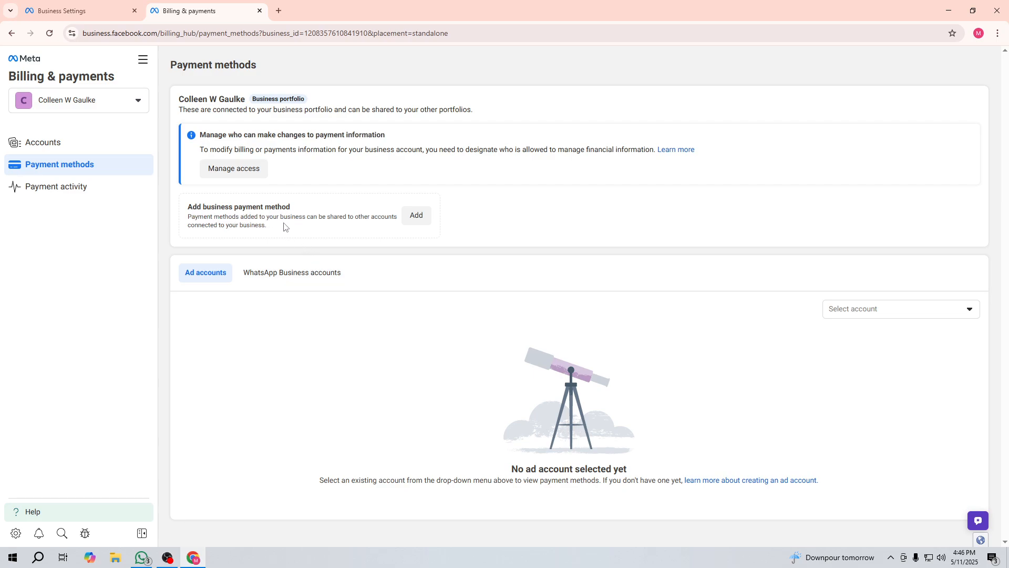
{"action": "left_click", "coordinate": [416, 217]}
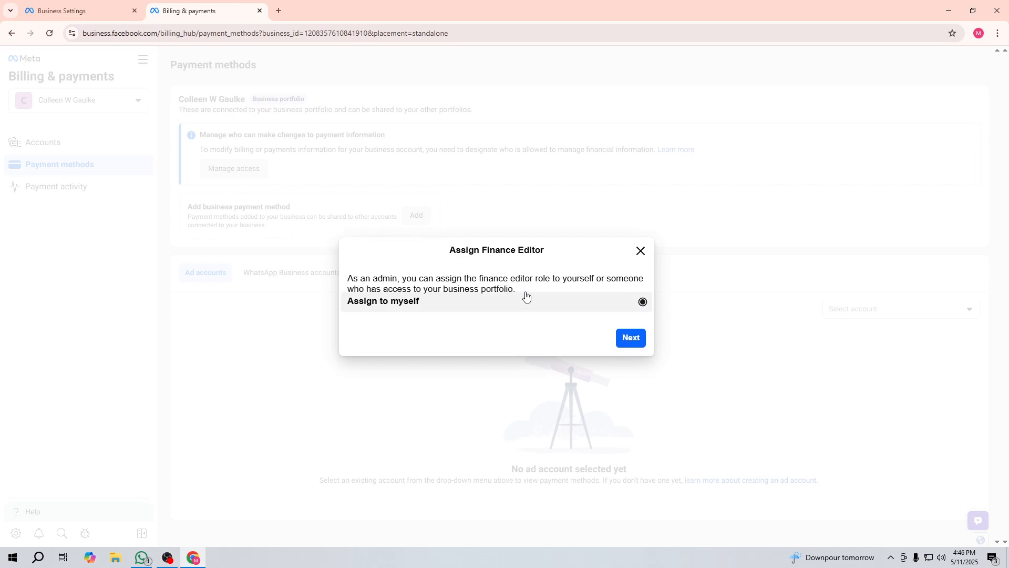
Step: Assign yourself finance editor, keep Bangladesh as billing country, and open the debit/credit card form
{"action": "left_click", "coordinate": [631, 339]}
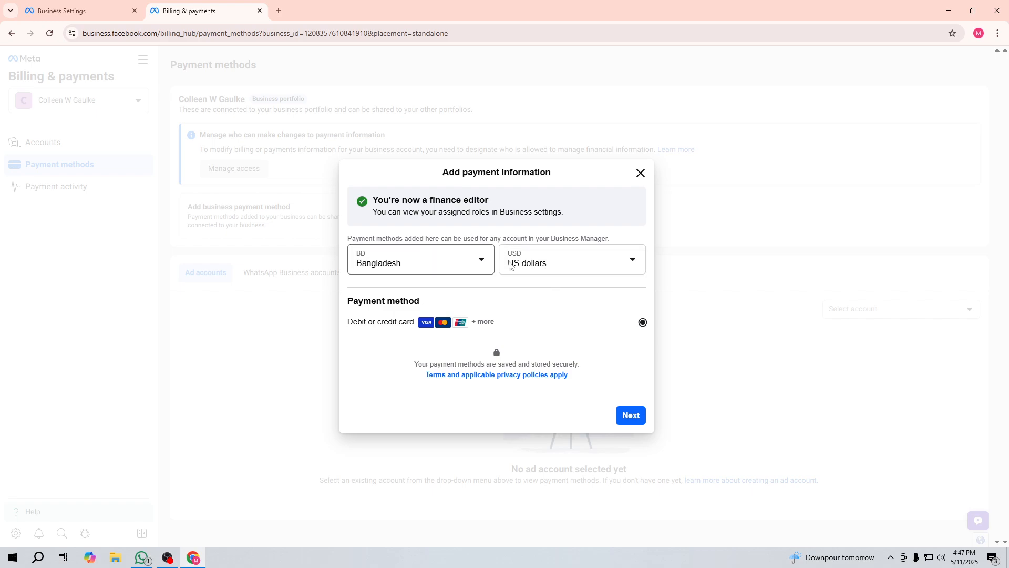
{"action": "left_click", "coordinate": [429, 257]}
{"action": "left_click", "coordinate": [400, 226]}
{"action": "left_click", "coordinate": [631, 416]}
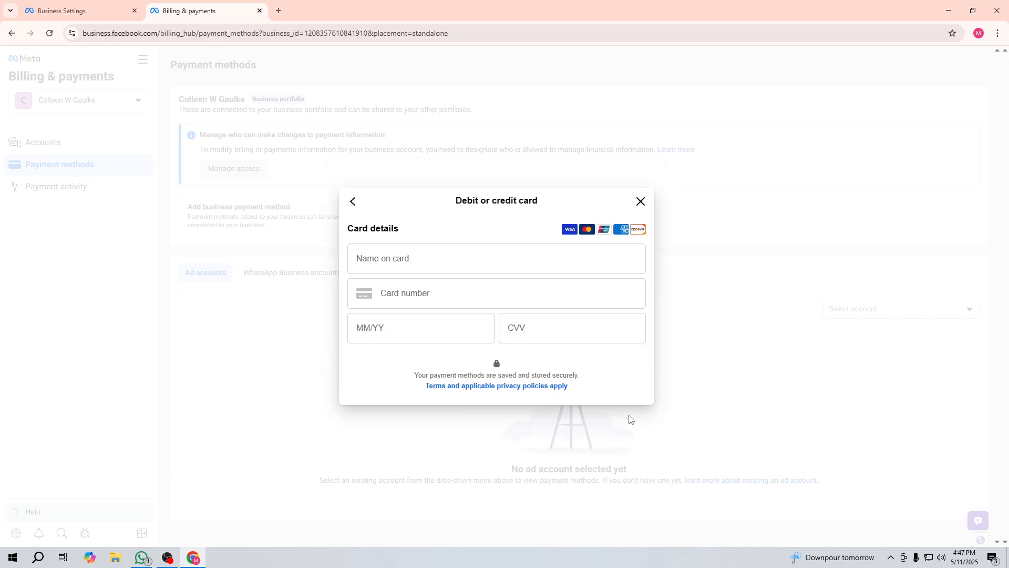
{"action": "left_click", "coordinate": [395, 238]}
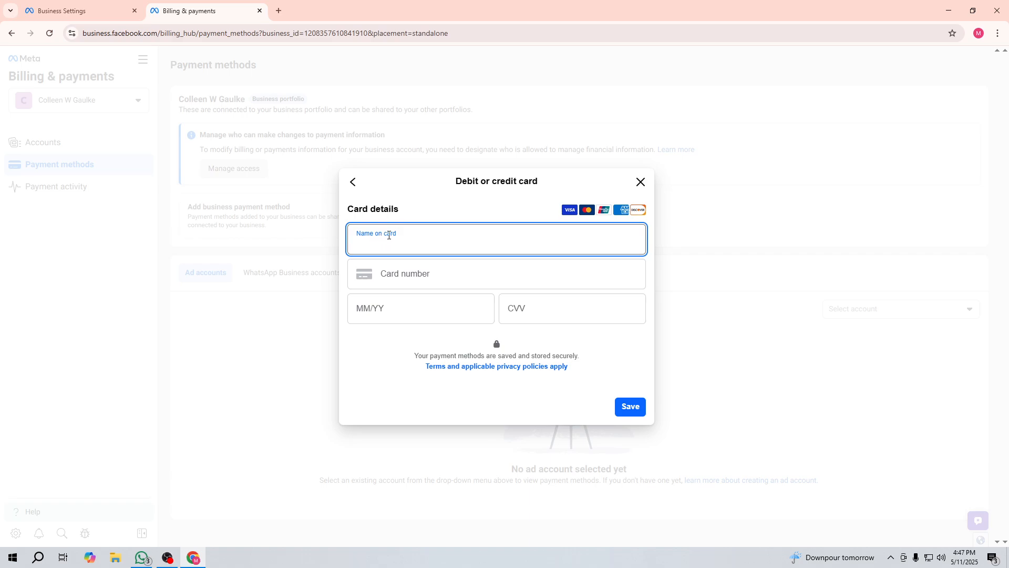
{"action": "left_click", "coordinate": [379, 269]}
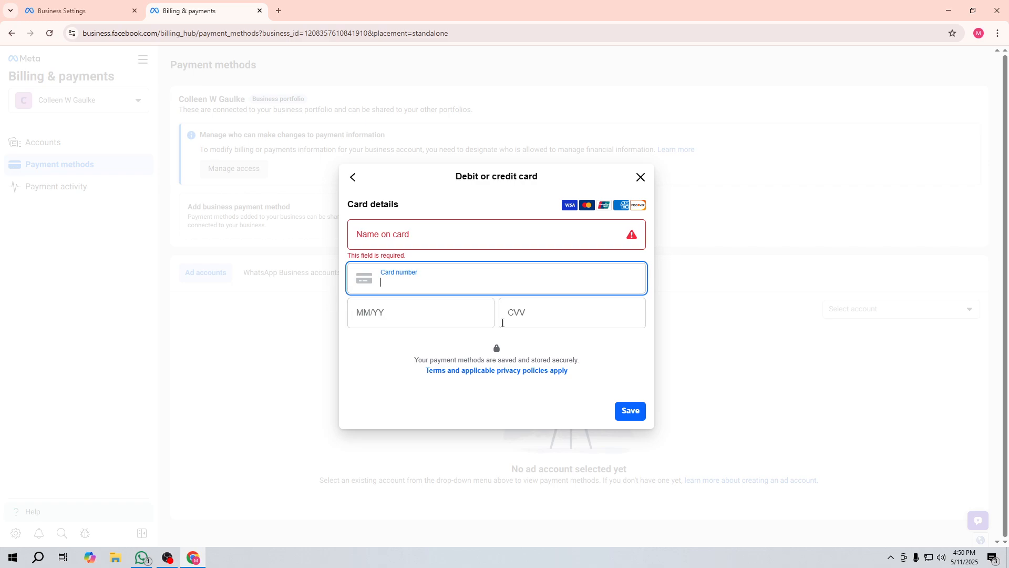
Step: Move through the card number, expiry and CVV fields, then close the card form unsaved
{"action": "left_click", "coordinate": [542, 314]}
{"action": "left_click", "coordinate": [402, 308]}
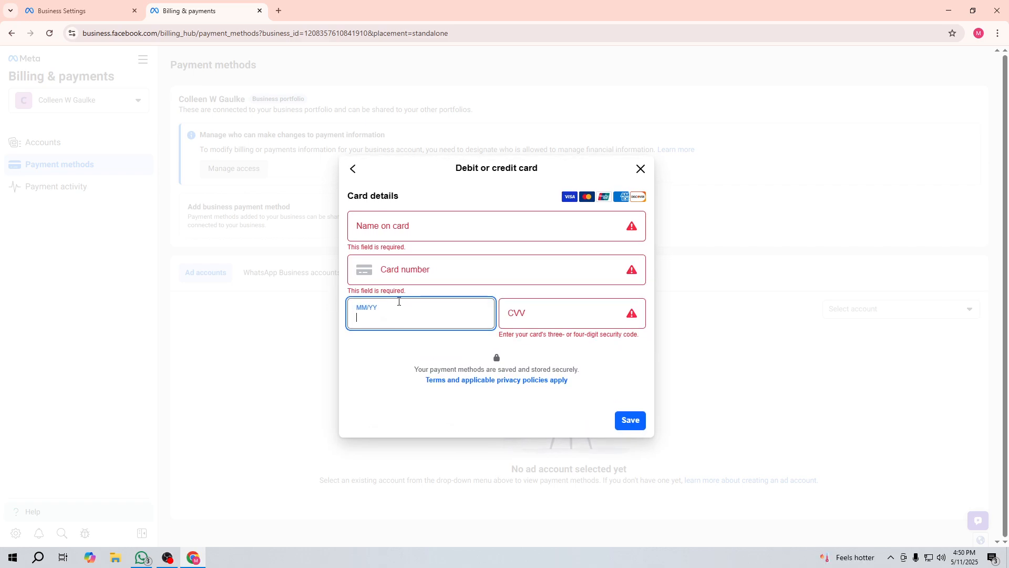
{"action": "left_click", "coordinate": [398, 271]}
{"action": "left_click", "coordinate": [368, 317]}
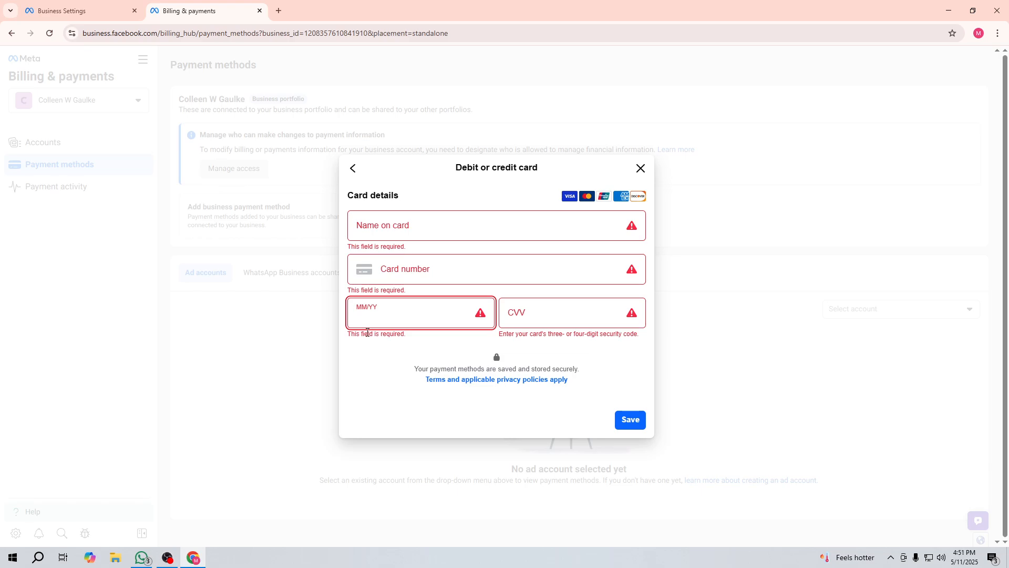
{"action": "left_click", "coordinate": [536, 317]}
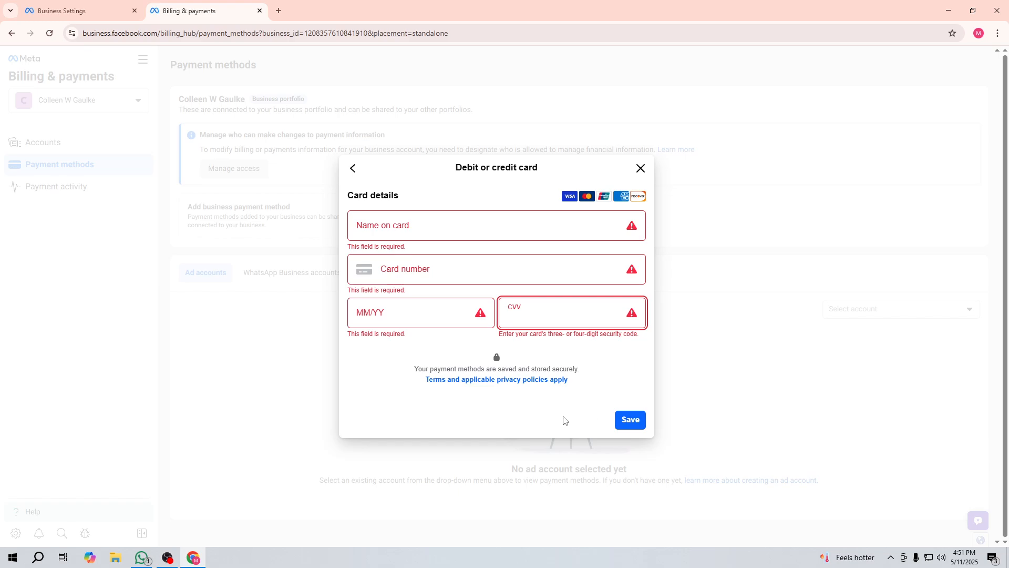
{"action": "left_click", "coordinate": [640, 168]}
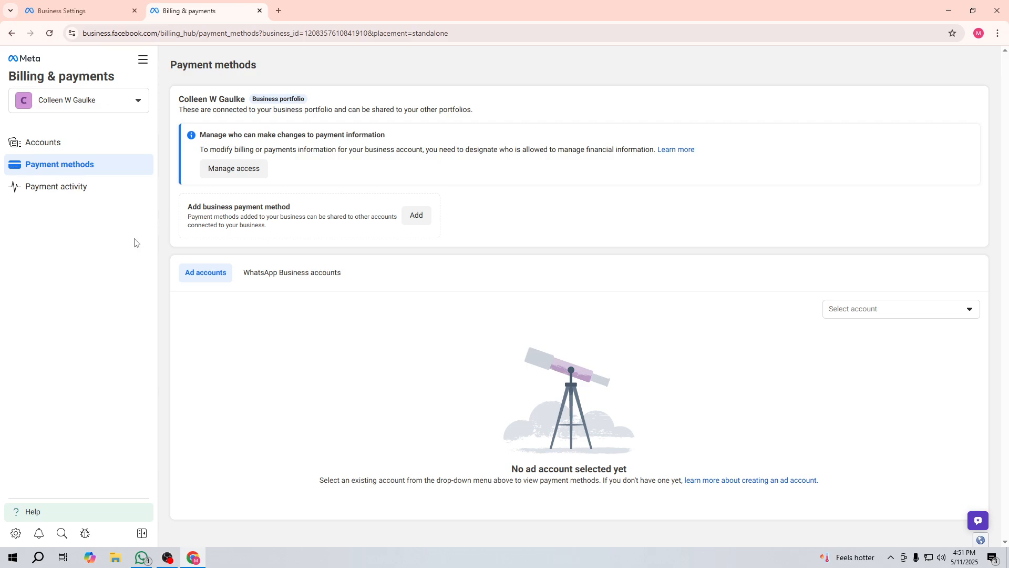
Step: Via the All tools panel, open the Billing and payments Accounts page in a third tab
{"action": "left_click", "coordinate": [139, 63]}
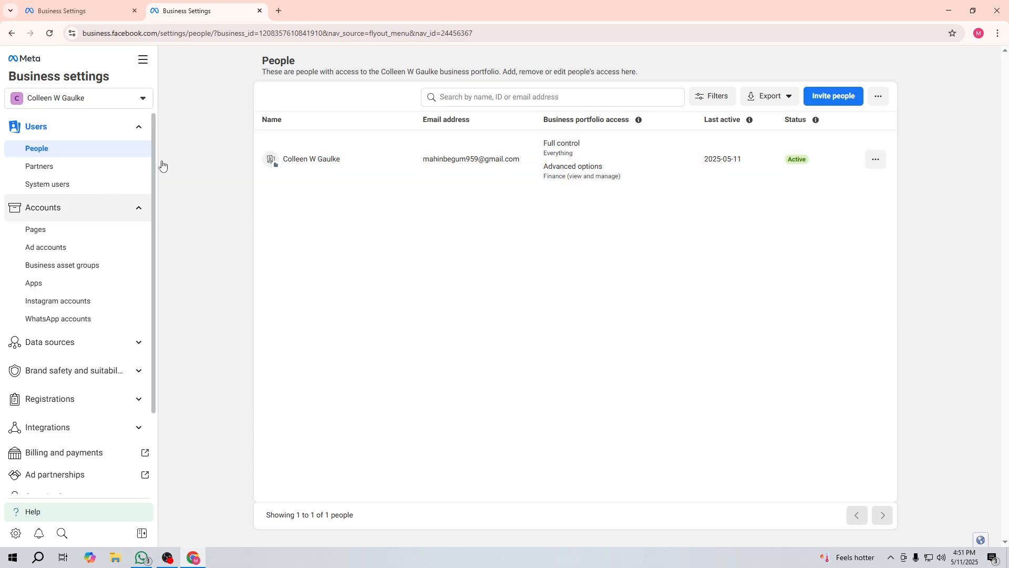
{"action": "left_click", "coordinate": [143, 61]}
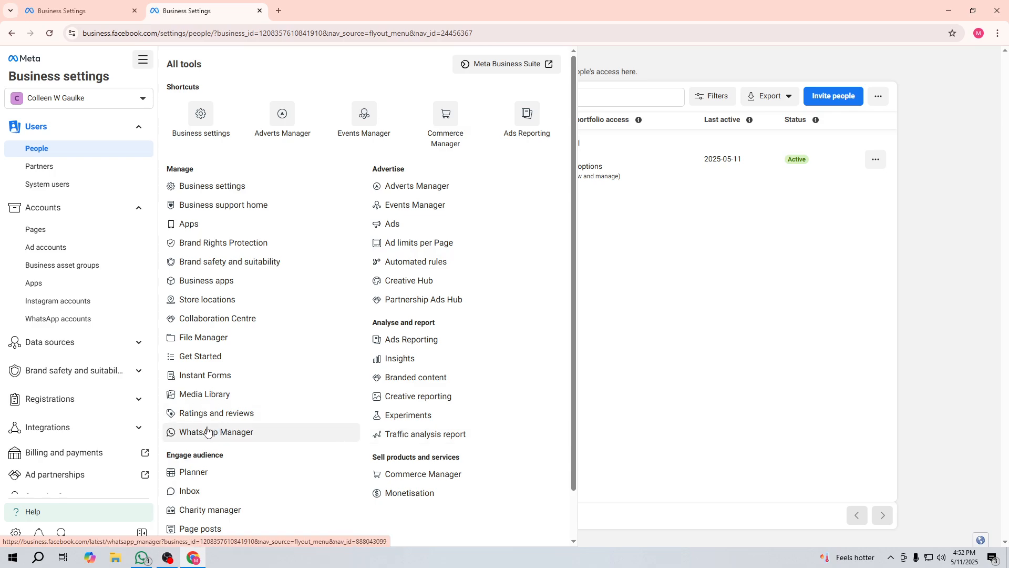
{"action": "scroll", "coordinate": [213, 497], "scroll_direction": "down", "scroll_amount": 1}
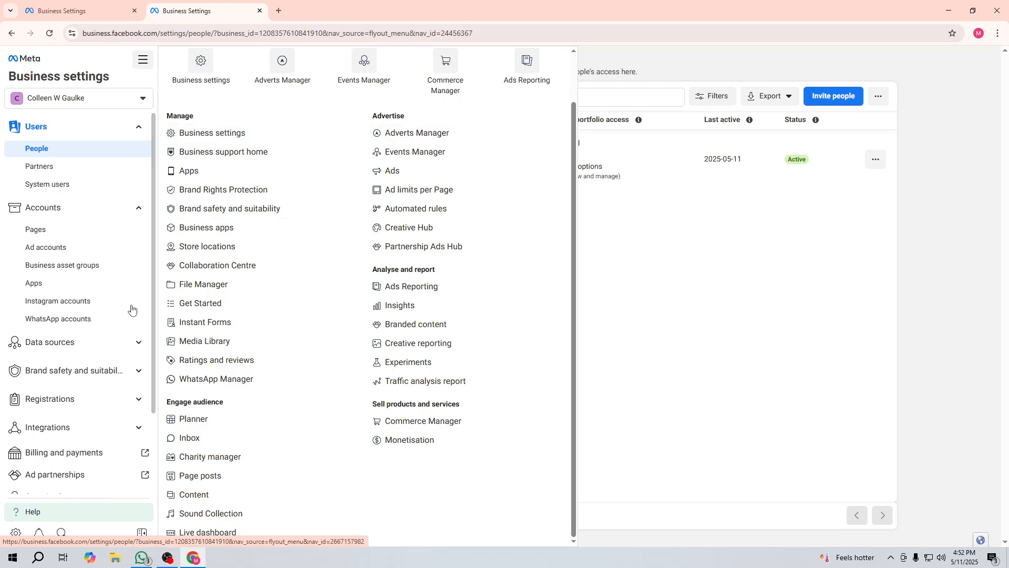
{"action": "left_click", "coordinate": [53, 458]}
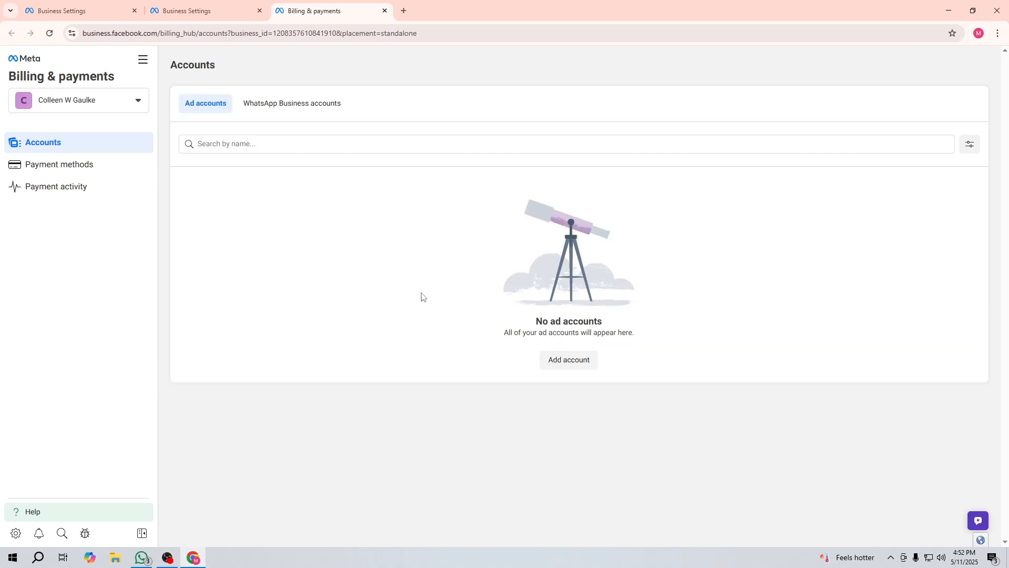
Step: Review Payment methods and Payment activity, then return to Payment methods
{"action": "left_click", "coordinate": [74, 165]}
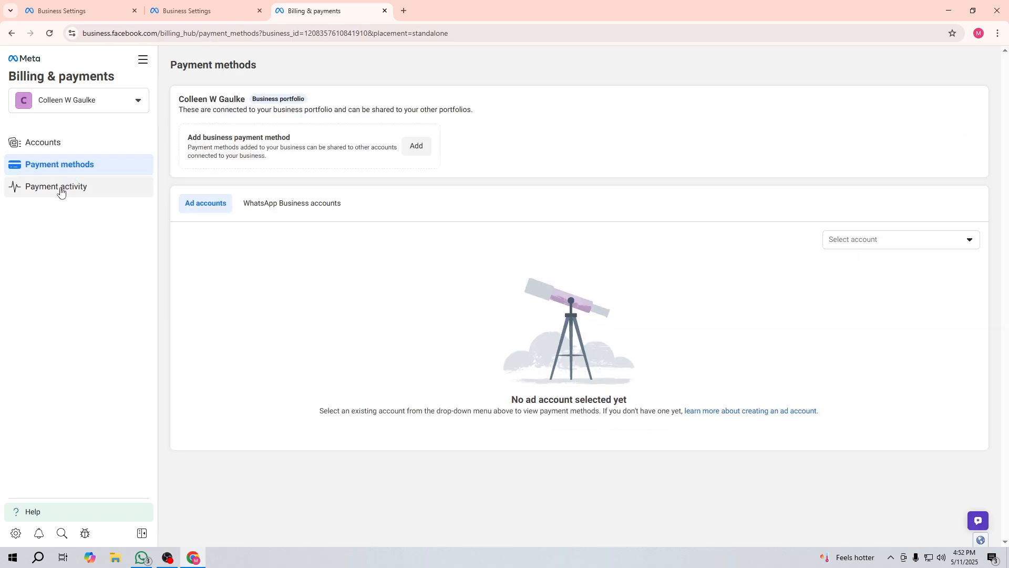
{"action": "left_click", "coordinate": [53, 191]}
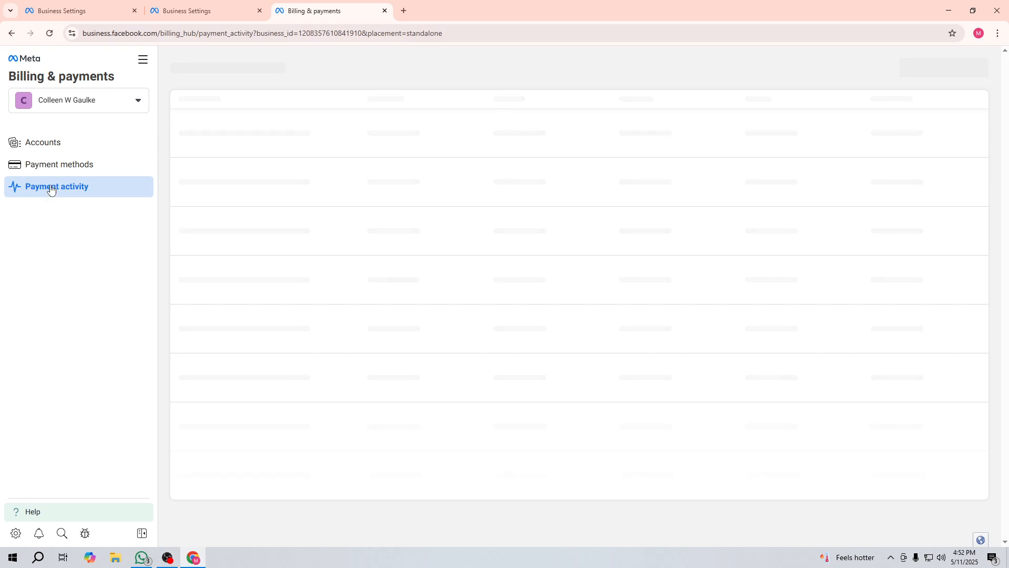
{"action": "left_click", "coordinate": [61, 167]}
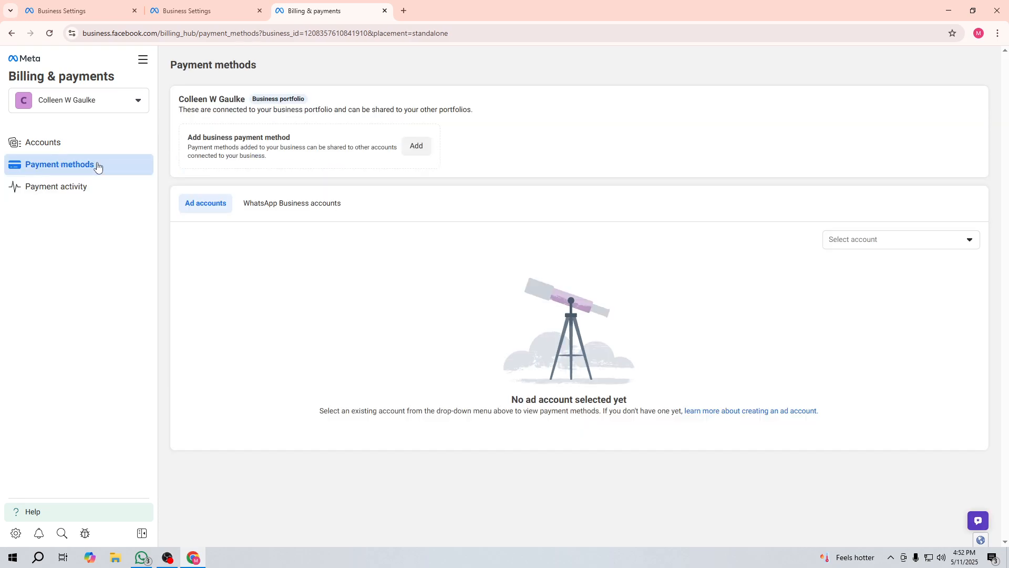
{"action": "left_click", "coordinate": [143, 60]}
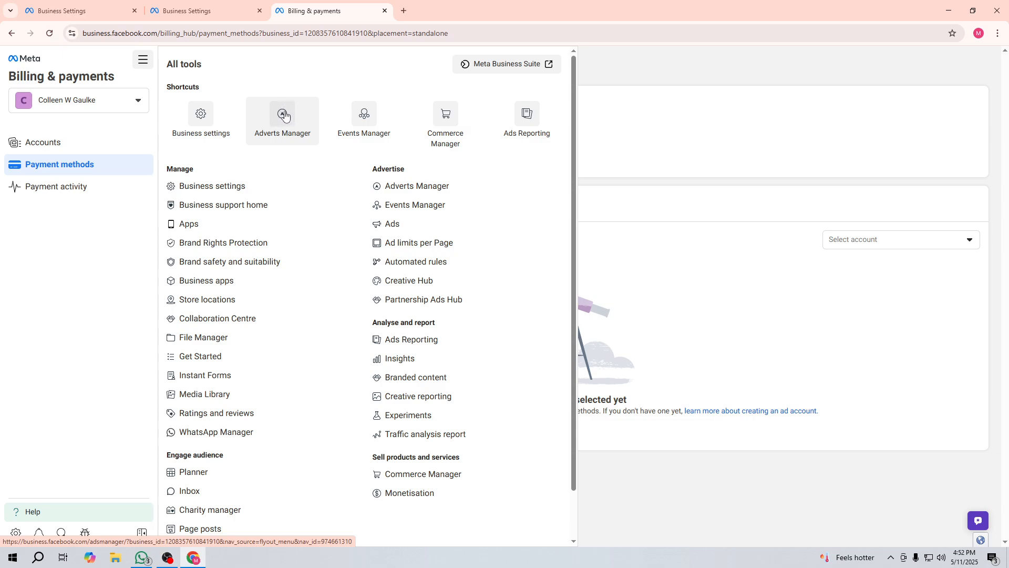
Step: Go from the Adverts Manager shortcut to the empty Business settings Ad accounts section
{"action": "left_click", "coordinate": [282, 115]}
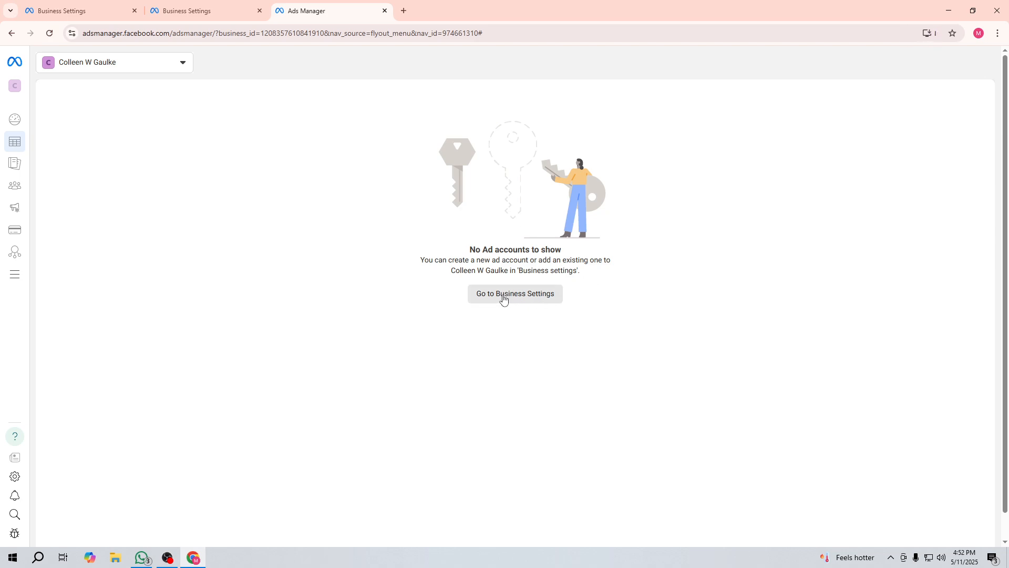
{"action": "left_click", "coordinate": [141, 65]}
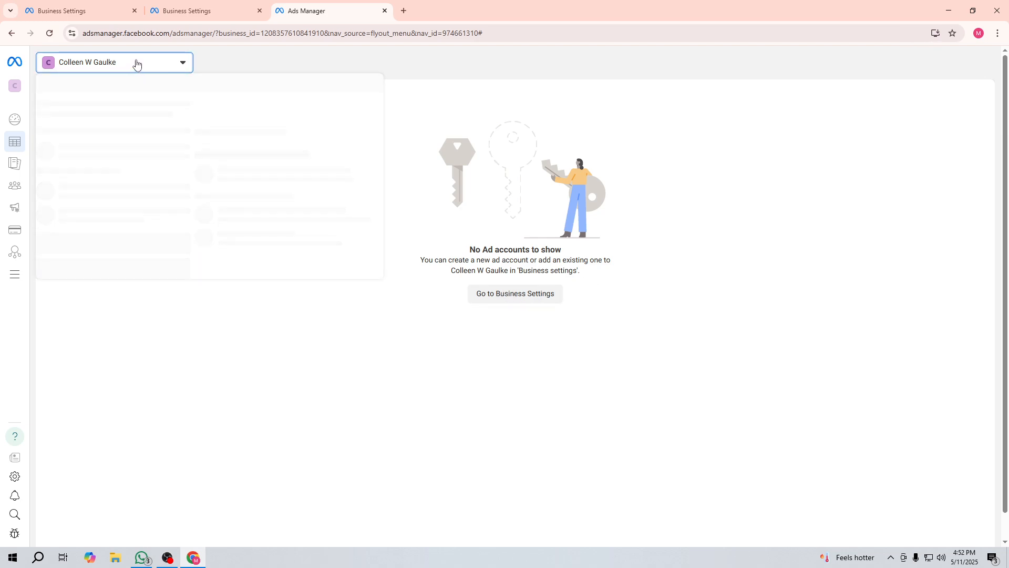
{"action": "left_click", "coordinate": [136, 63]}
{"action": "left_click", "coordinate": [500, 295]}
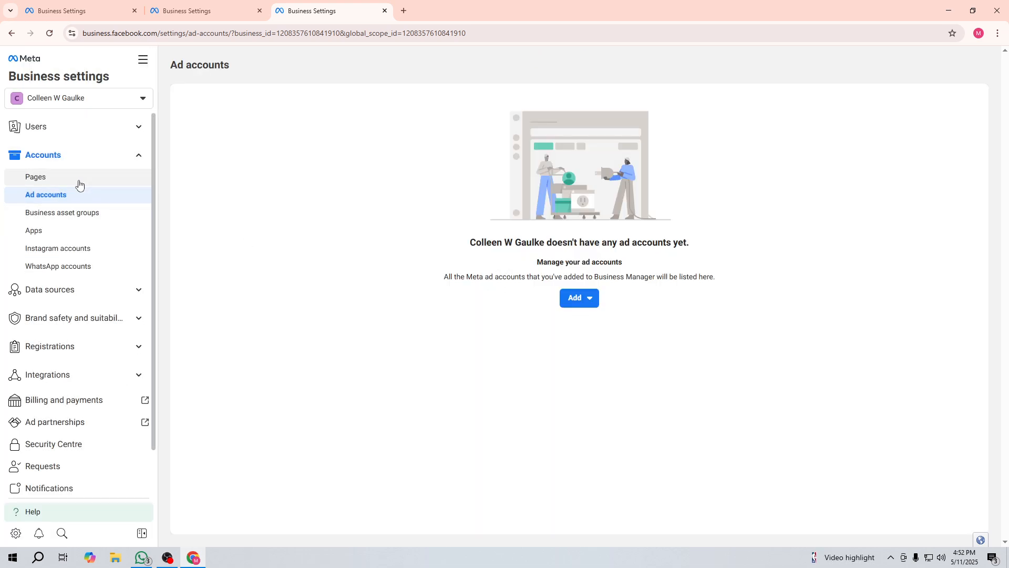
{"action": "left_click", "coordinate": [11, 33]}
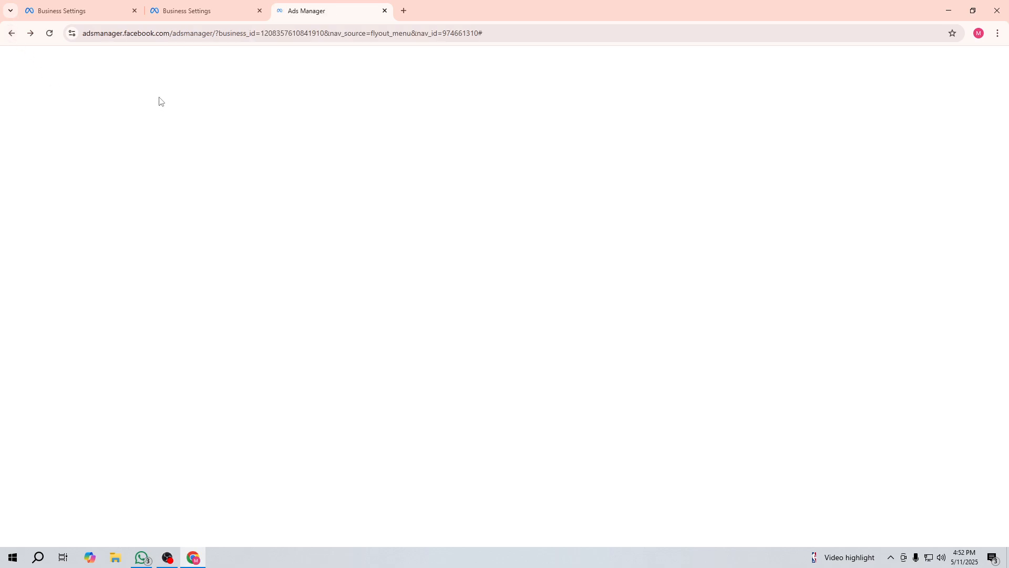
{"action": "left_click", "coordinate": [11, 33]}
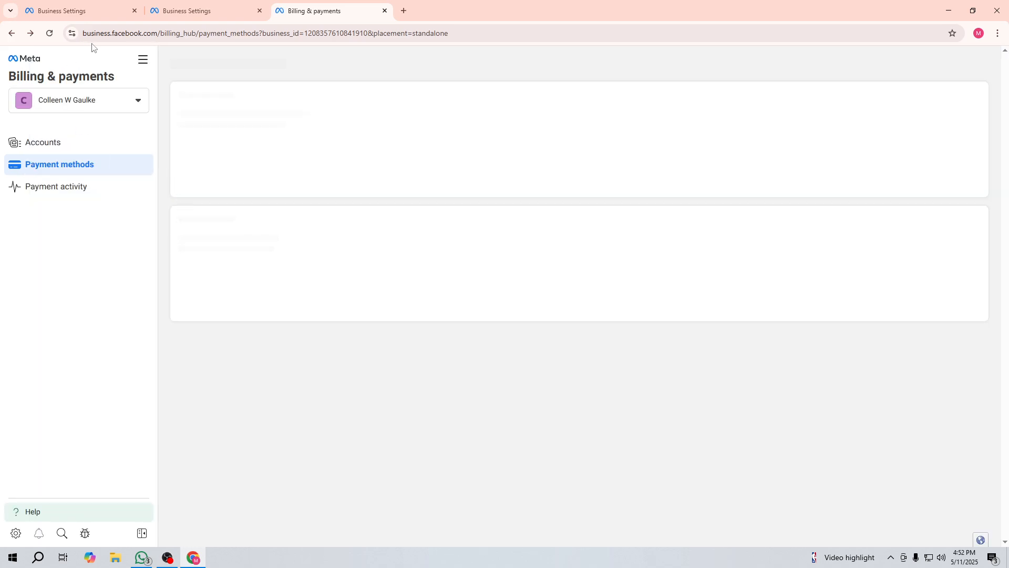
{"action": "left_click", "coordinate": [136, 61]}
{"action": "left_click", "coordinate": [287, 120]}
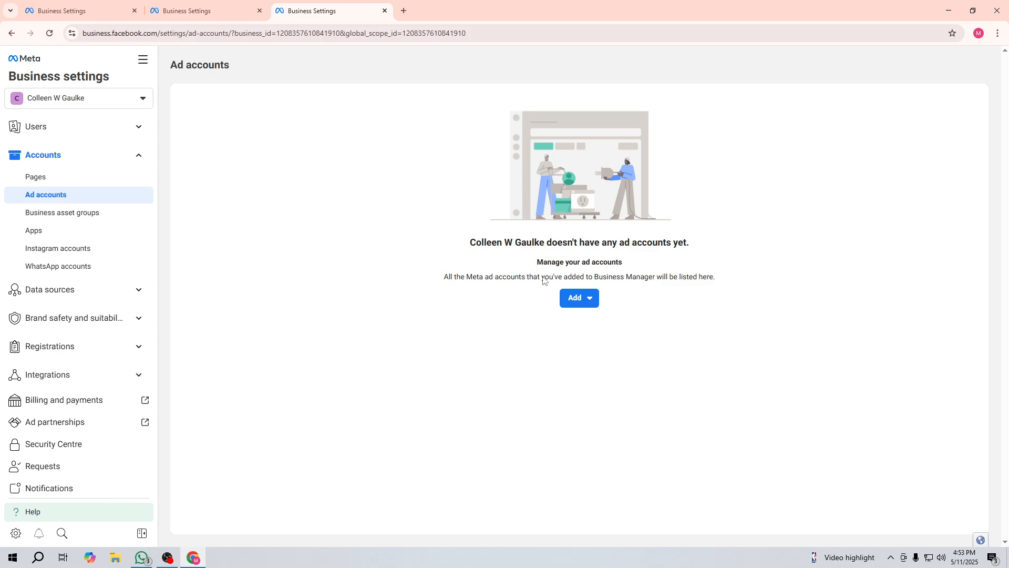
Step: In Business settings, go to Accounts > Ad accounts and choose Add > Create a new ad account
{"action": "left_click", "coordinate": [592, 304]}
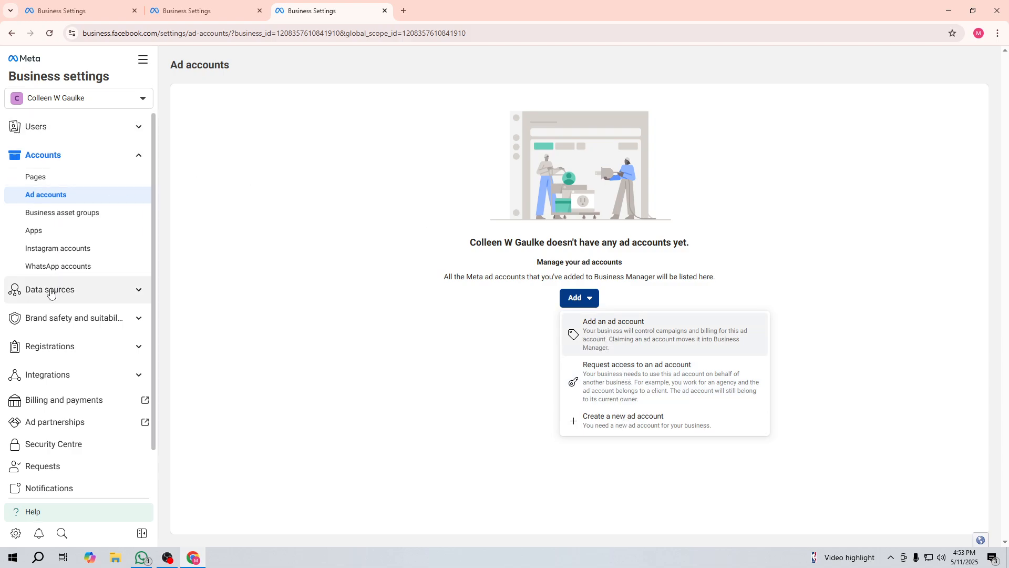
{"action": "left_click", "coordinate": [142, 59]}
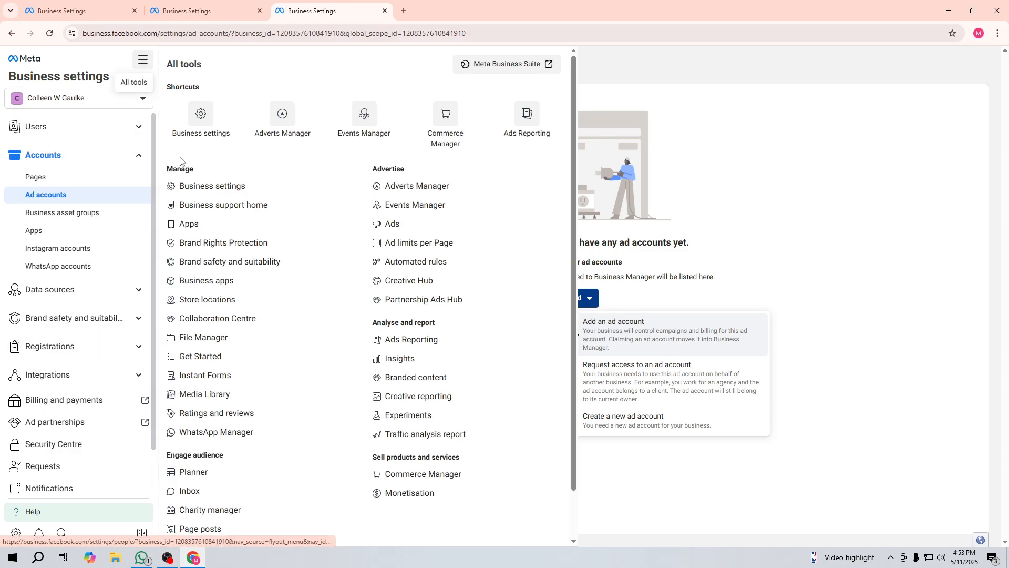
{"action": "left_click", "coordinate": [194, 117]}
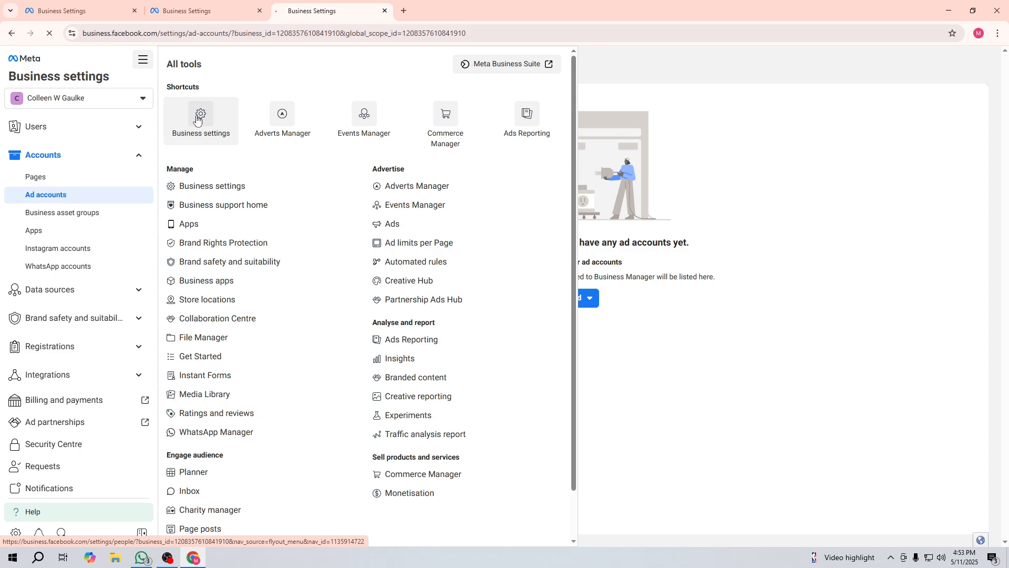
{"action": "left_click", "coordinate": [200, 112]}
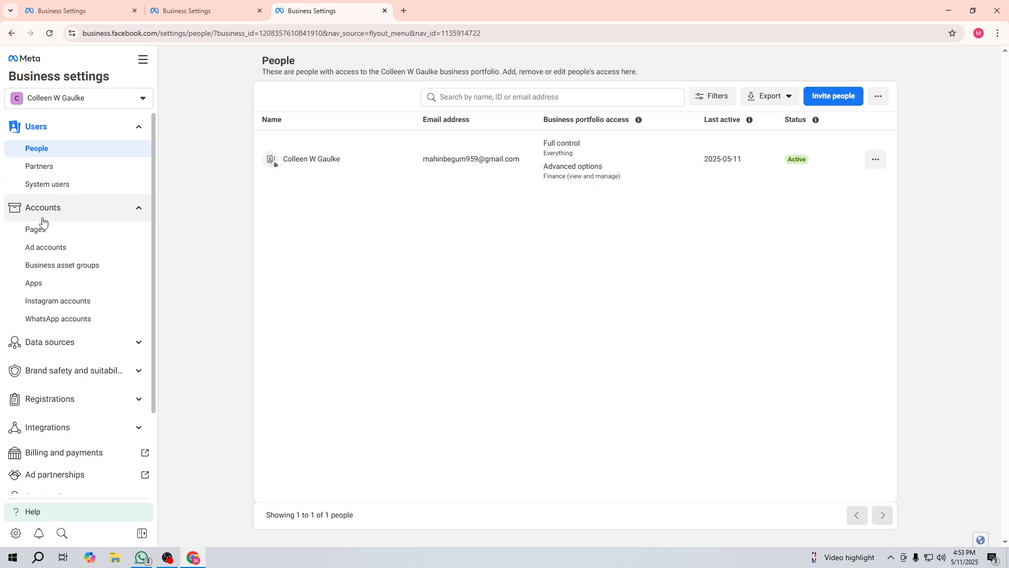
{"action": "left_click", "coordinate": [58, 250]}
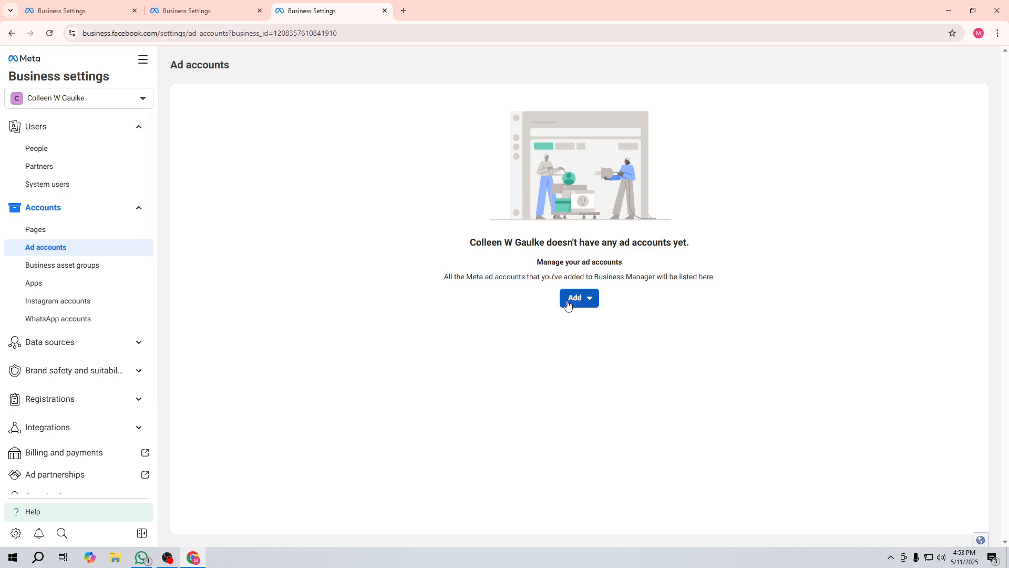
{"action": "left_click", "coordinate": [567, 305]}
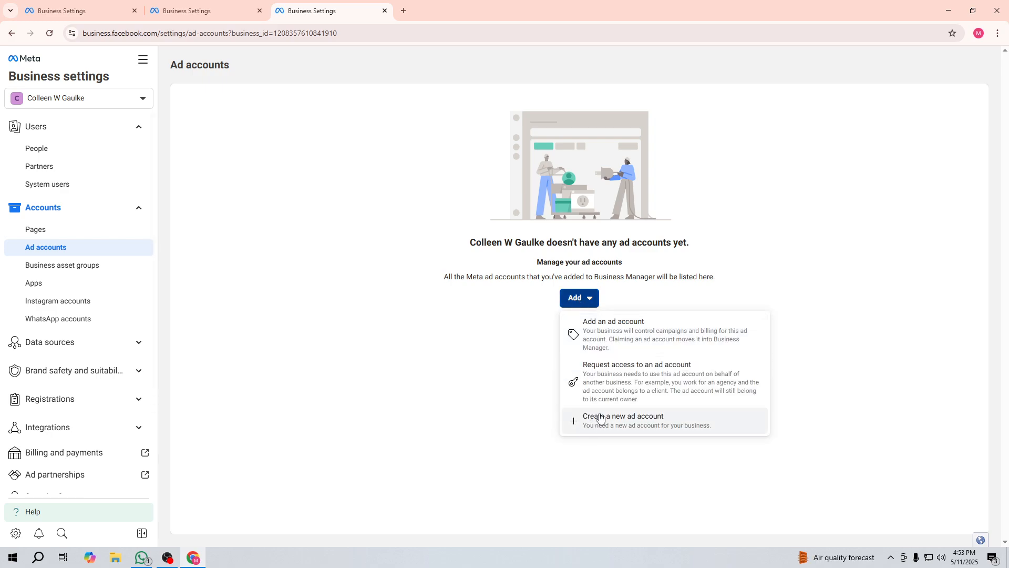
{"action": "left_click", "coordinate": [630, 426]}
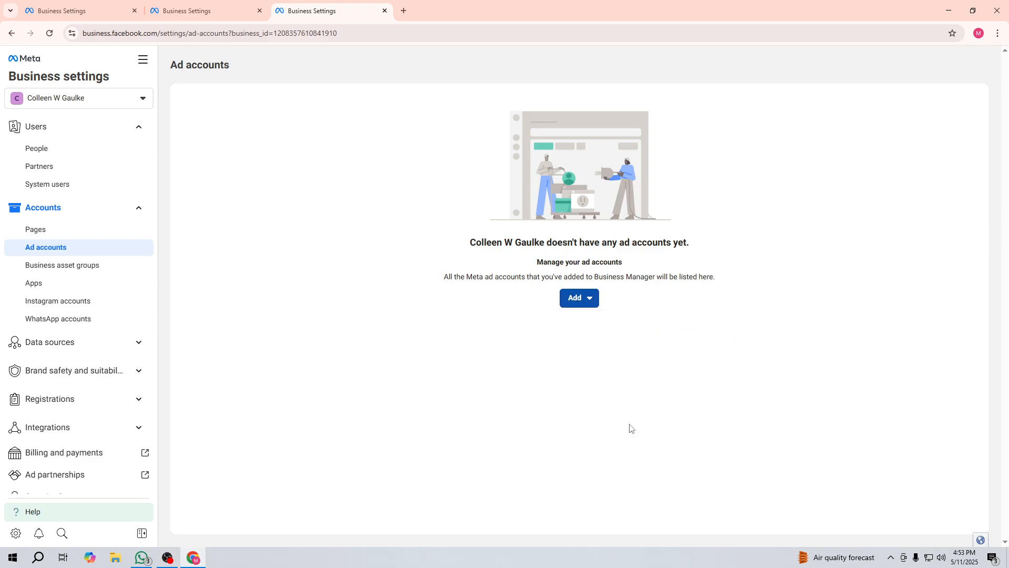
Step: Name the new ad account 'Tasm' and keep US dollars as its currency
{"action": "left_click", "coordinate": [385, 265]}
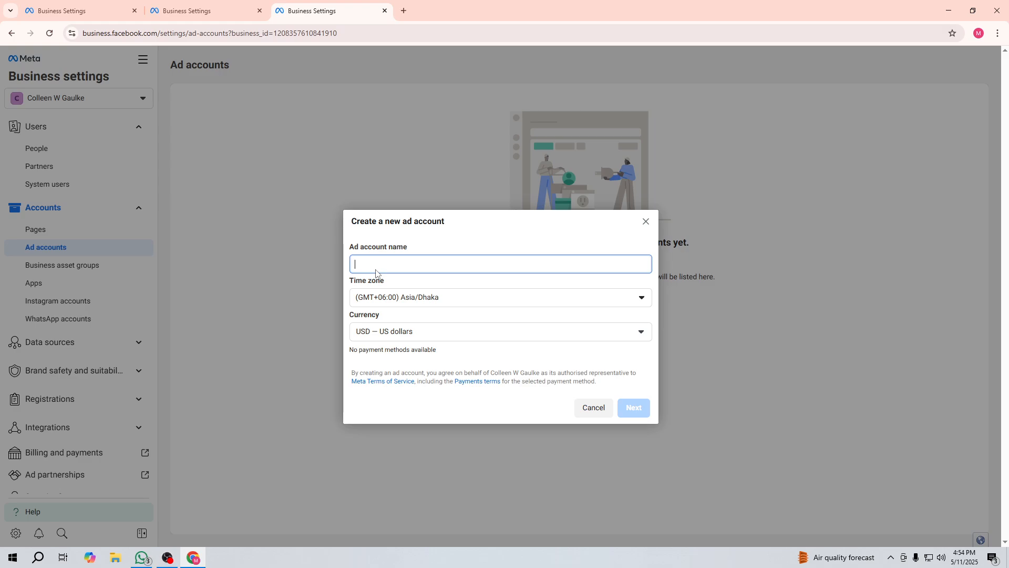
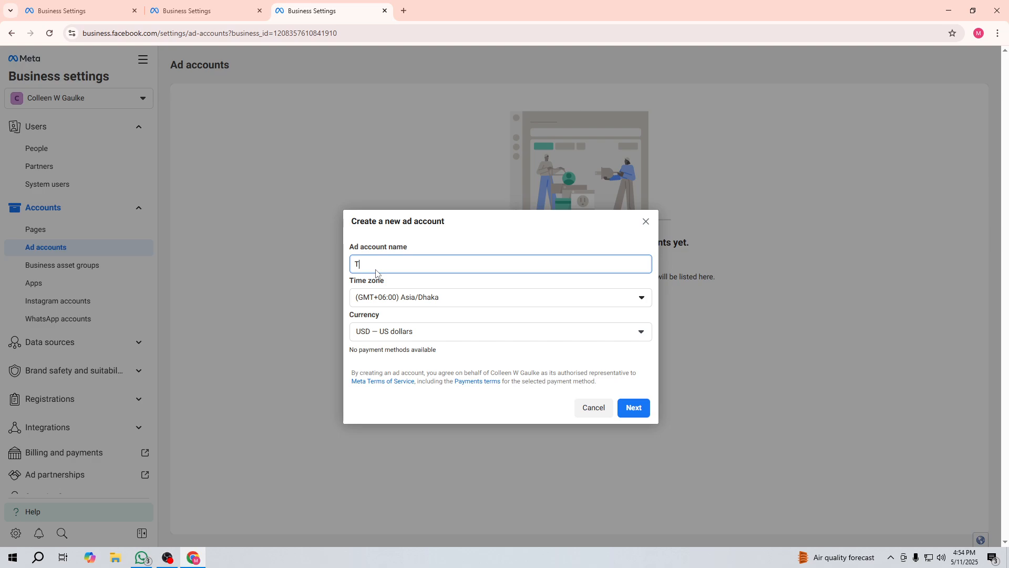
{"action": "left_click", "coordinate": [403, 334]}
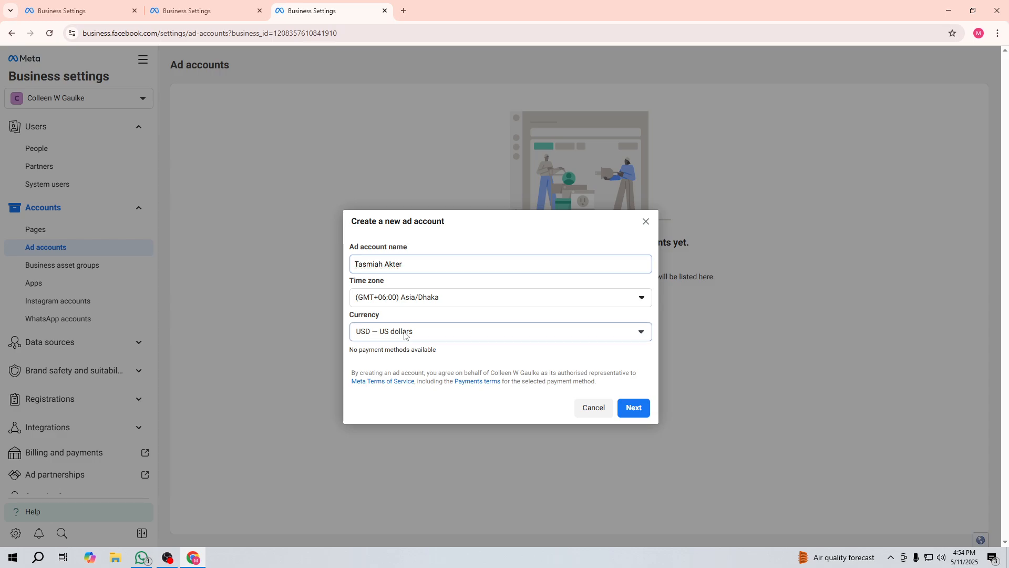
{"action": "left_click", "coordinate": [404, 333]}
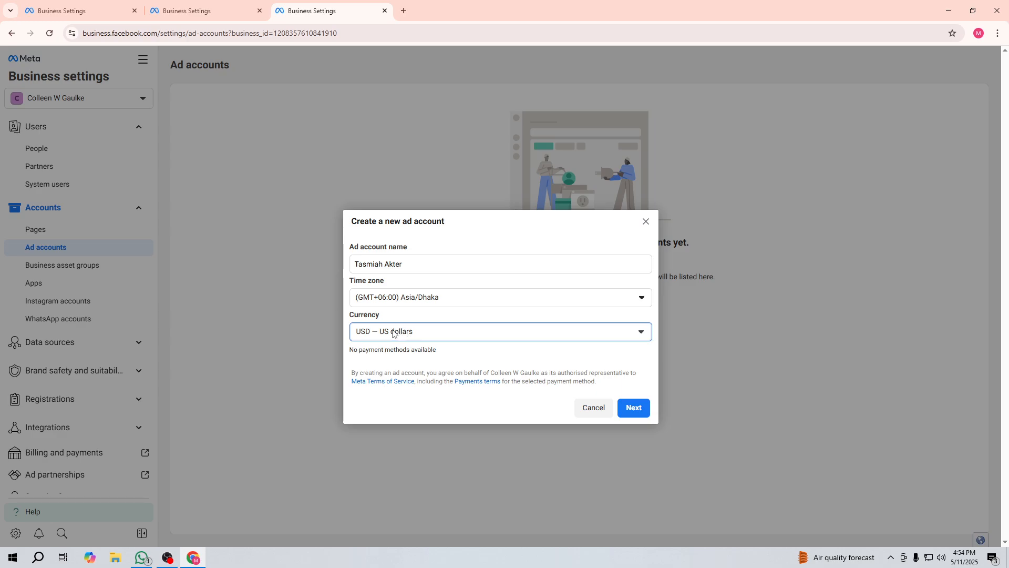
{"action": "left_click", "coordinate": [393, 334]}
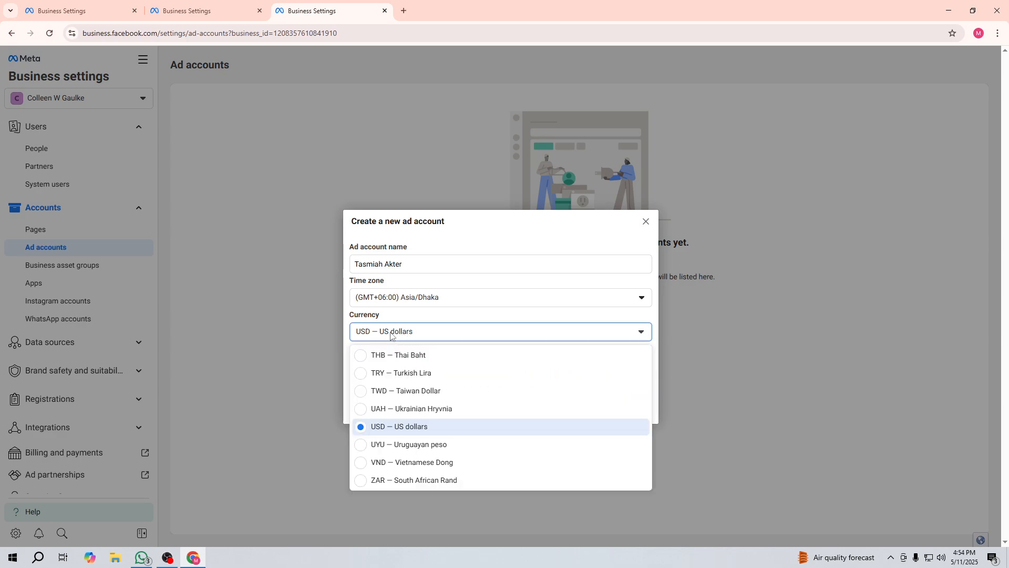
{"action": "left_click", "coordinate": [391, 333]}
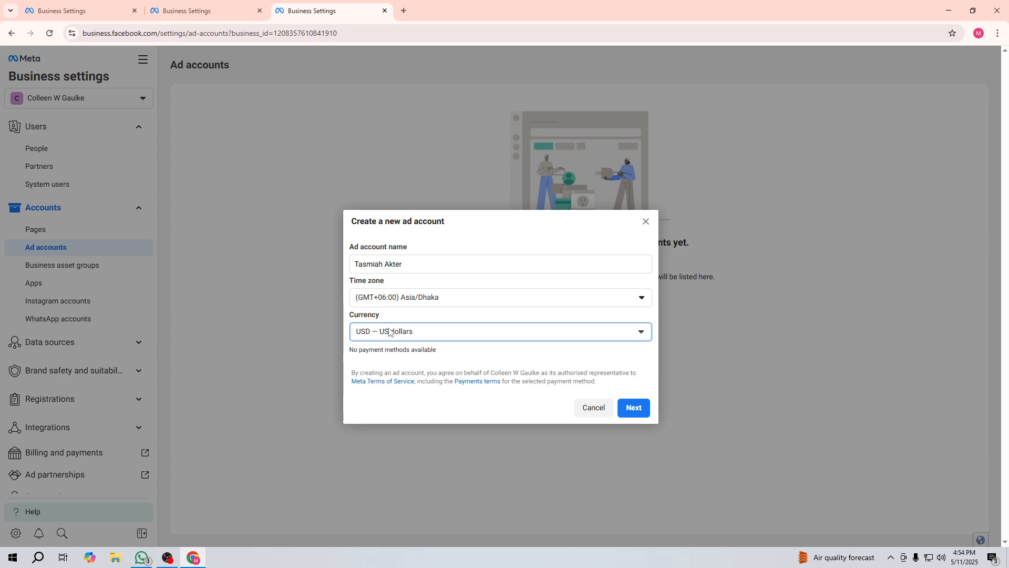
Step: Mark the ad account as used by your own business and create it
{"action": "left_click", "coordinate": [634, 408]}
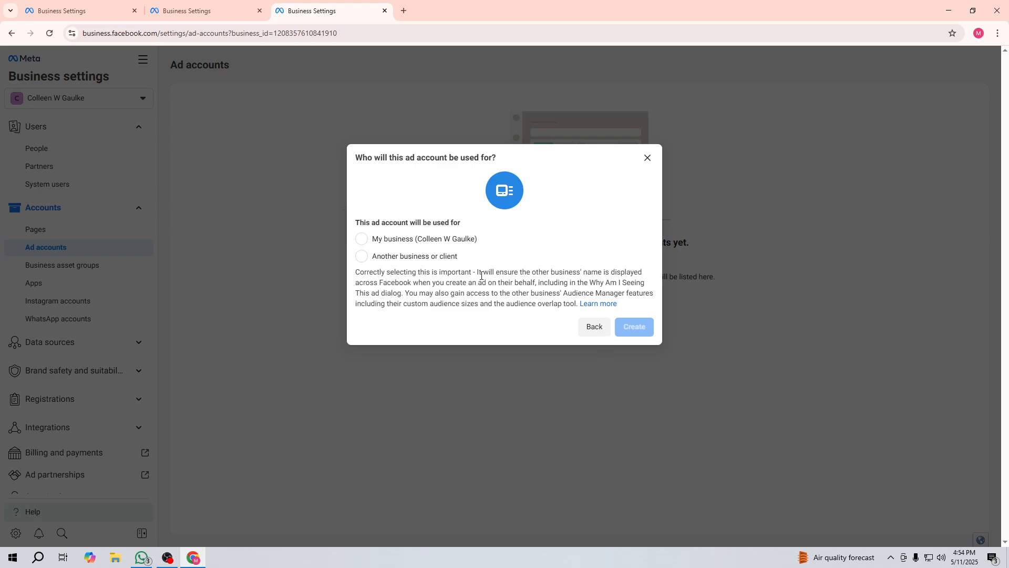
{"action": "left_click", "coordinate": [361, 239]}
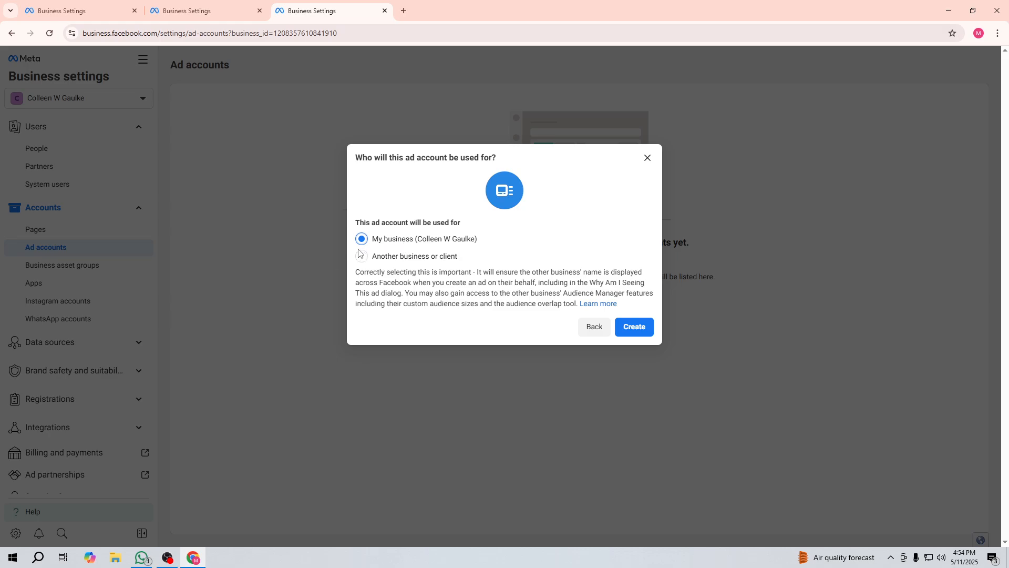
{"action": "left_click", "coordinate": [629, 329]}
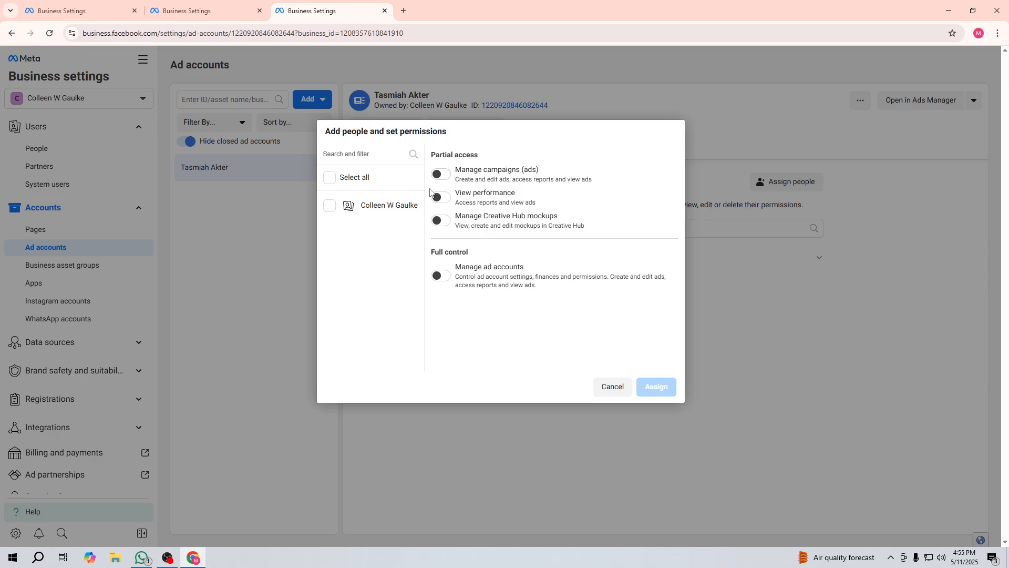
Step: Assign yourself to the ad account with campaign and full ad-account management permissions
{"action": "left_click", "coordinate": [329, 179]}
{"action": "left_click", "coordinate": [440, 174]}
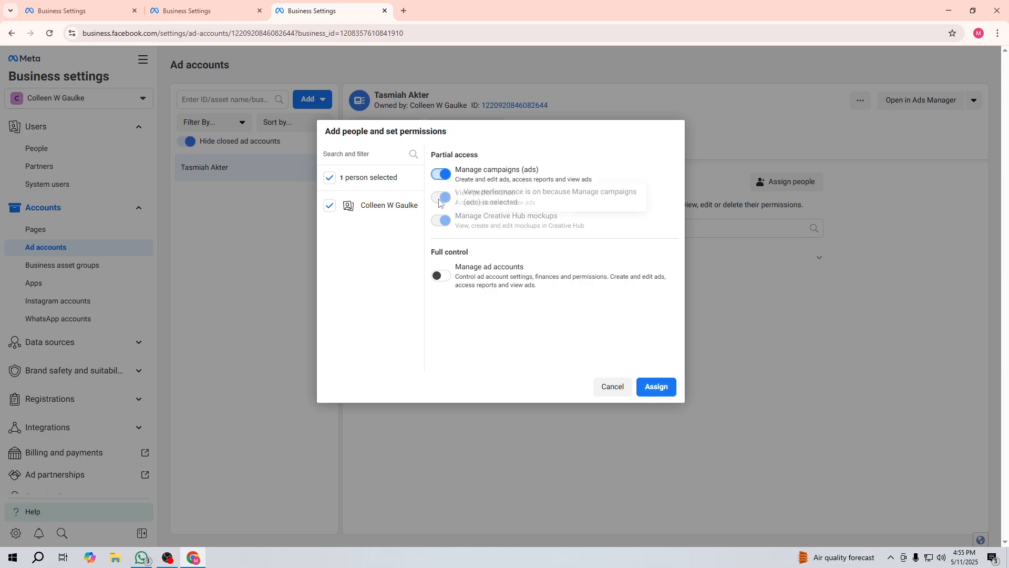
{"action": "left_click", "coordinate": [441, 276]}
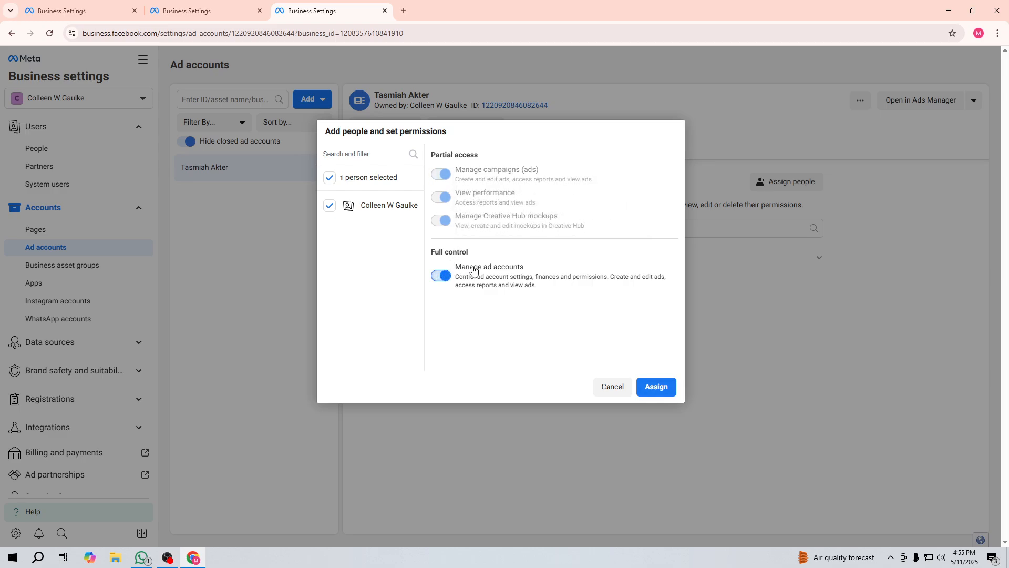
{"action": "left_click", "coordinate": [650, 390]}
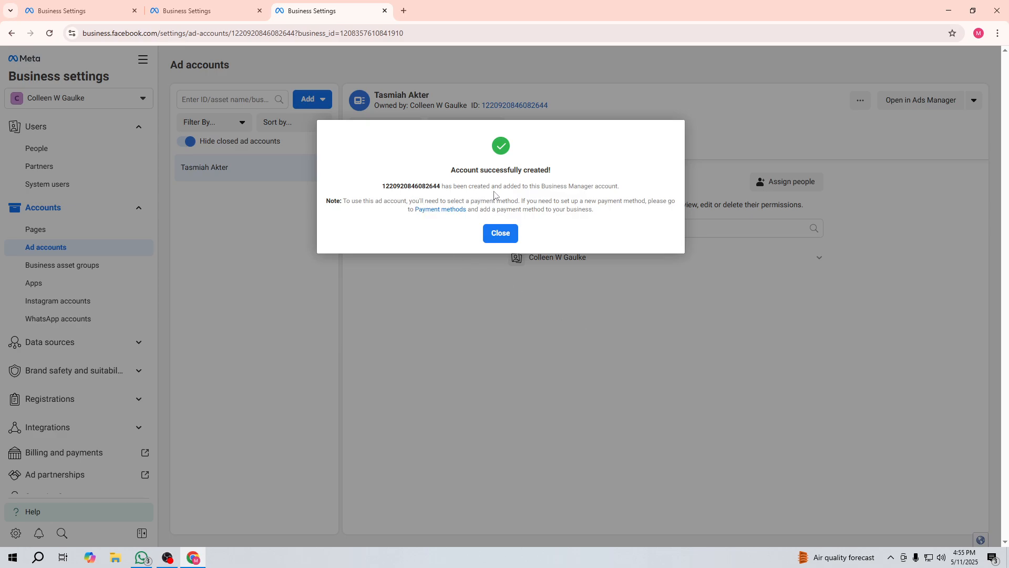
Step: Dismiss the account-created confirmation and copy the new ad account's ID
{"action": "mouse_move", "coordinate": [381, 186]}
{"action": "left_mouse_down"}
{"action": "mouse_move", "coordinate": [442, 186]}
{"action": "mouse_move", "coordinate": [389, 183]}
{"action": "left_mouse_up"}
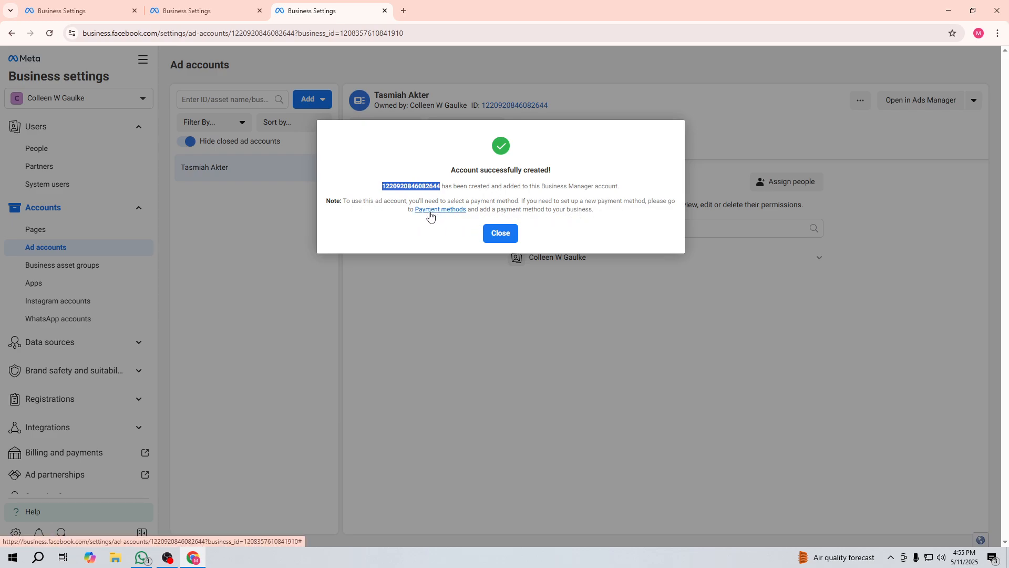
{"action": "key", "text": "ctrl+plus"}
{"action": "key", "text": "ctrl+plus"}
{"action": "key", "text": "ctrl+plus"}
{"action": "key", "text": "ctrl+plus"}
{"action": "key", "text": "ctrl+plus"}
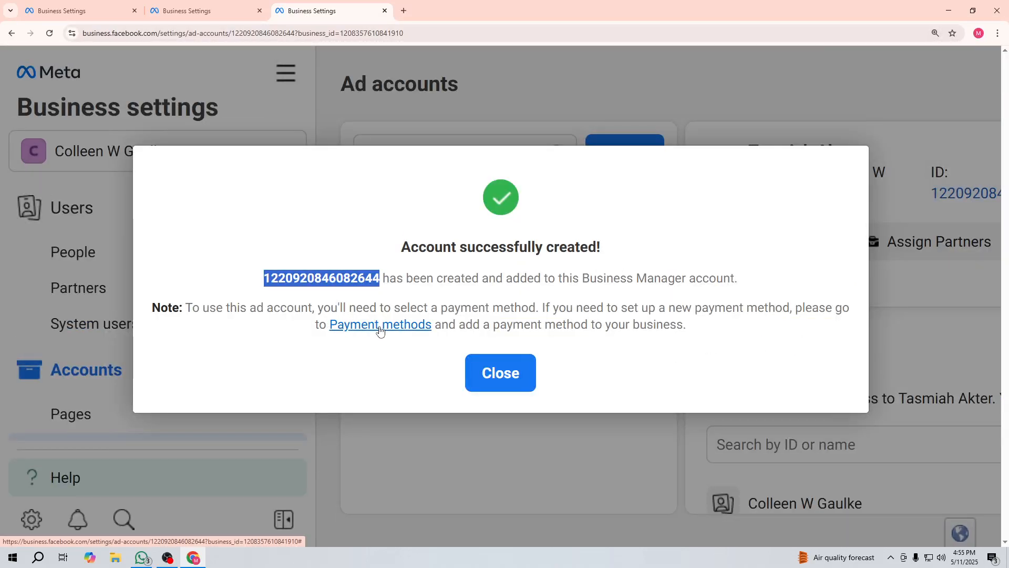
{"action": "left_click", "coordinate": [513, 374]}
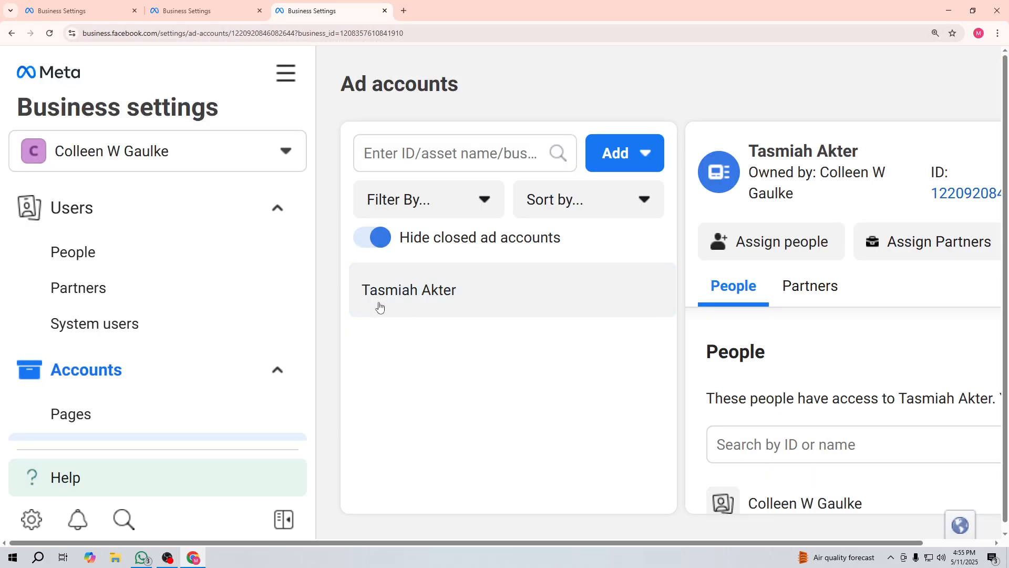
{"action": "key", "text": "ctrl+minus"}
{"action": "key", "text": "ctrl+minus"}
{"action": "key", "text": "ctrl+minus"}
{"action": "key", "text": "ctrl+minus"}
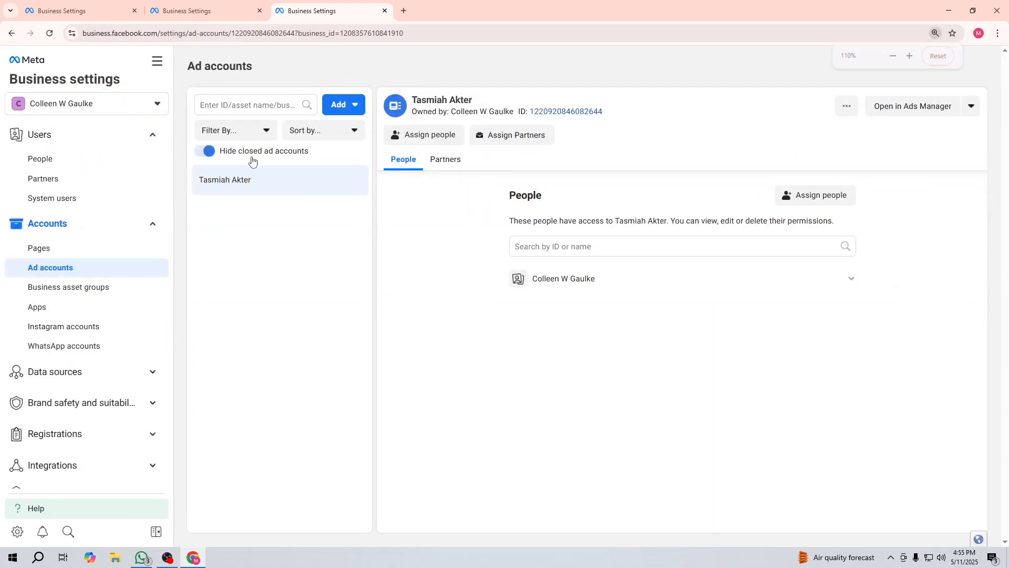
{"action": "key", "text": "ctrl+minus"}
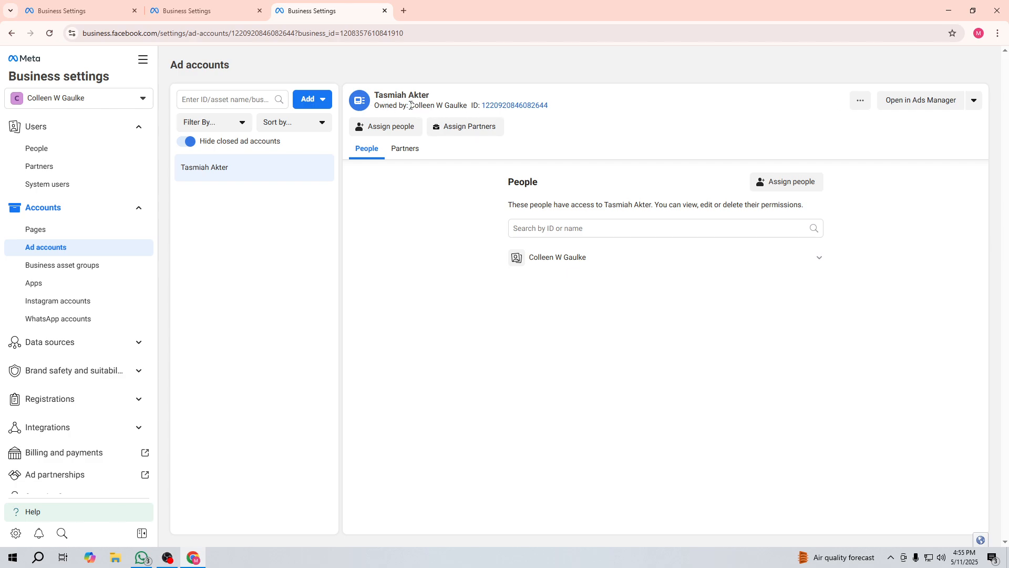
{"action": "left_click_drag", "start_coordinate": [411, 105], "coordinate": [468, 107]}
{"action": "left_click", "coordinate": [604, 110]}
{"action": "left_click", "coordinate": [532, 108]}
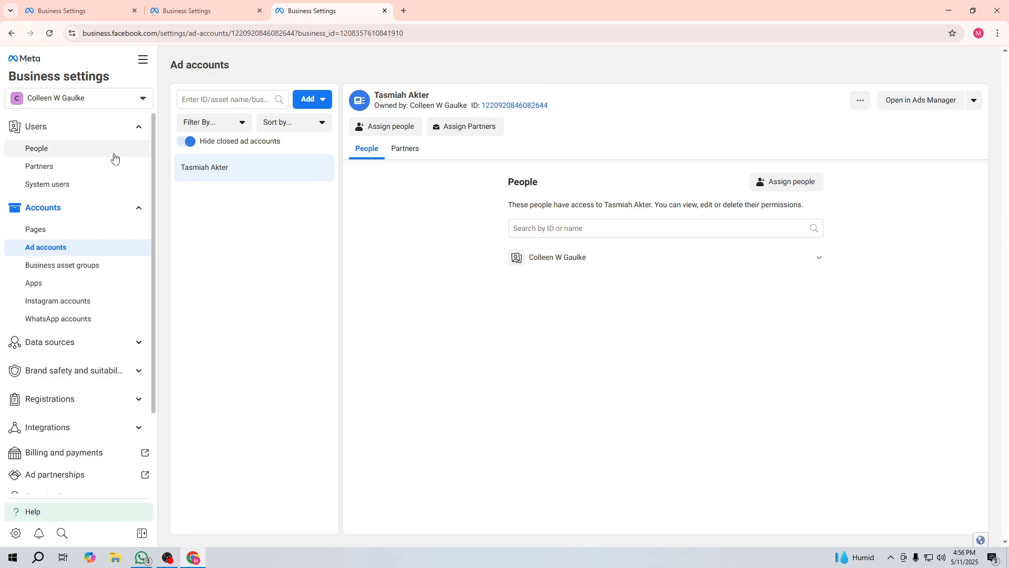
Step: Open Ads Manager for the new ad account from the All tools list
{"action": "left_click", "coordinate": [136, 63]}
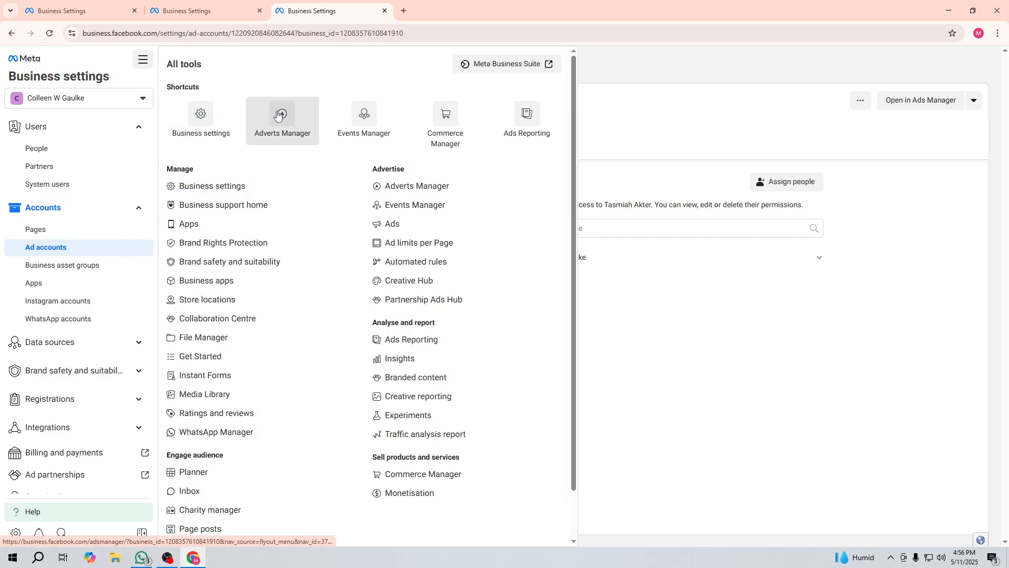
{"action": "left_click", "coordinate": [281, 114]}
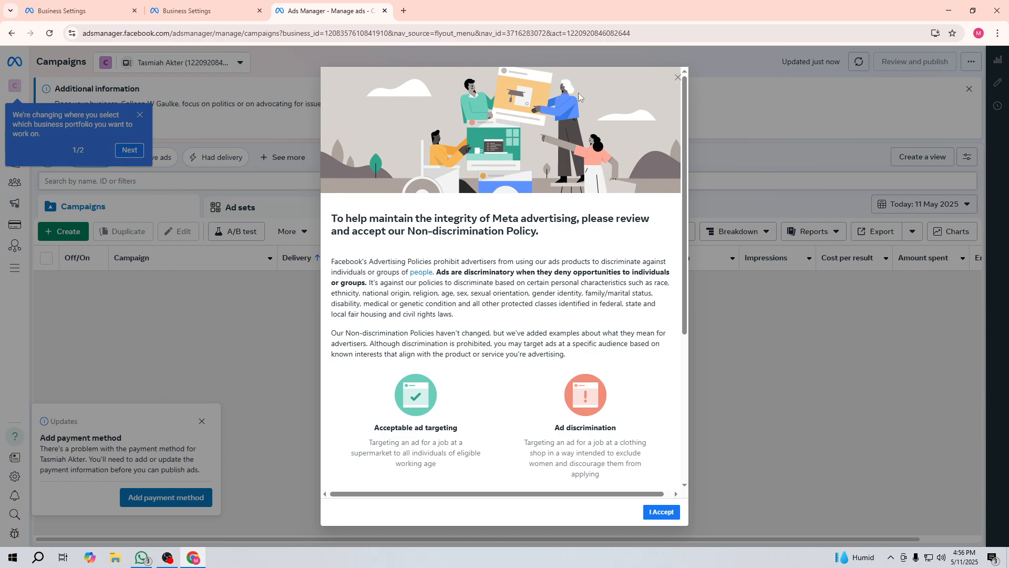
{"action": "scroll", "coordinate": [502, 315], "scroll_direction": "down", "scroll_amount": 5}
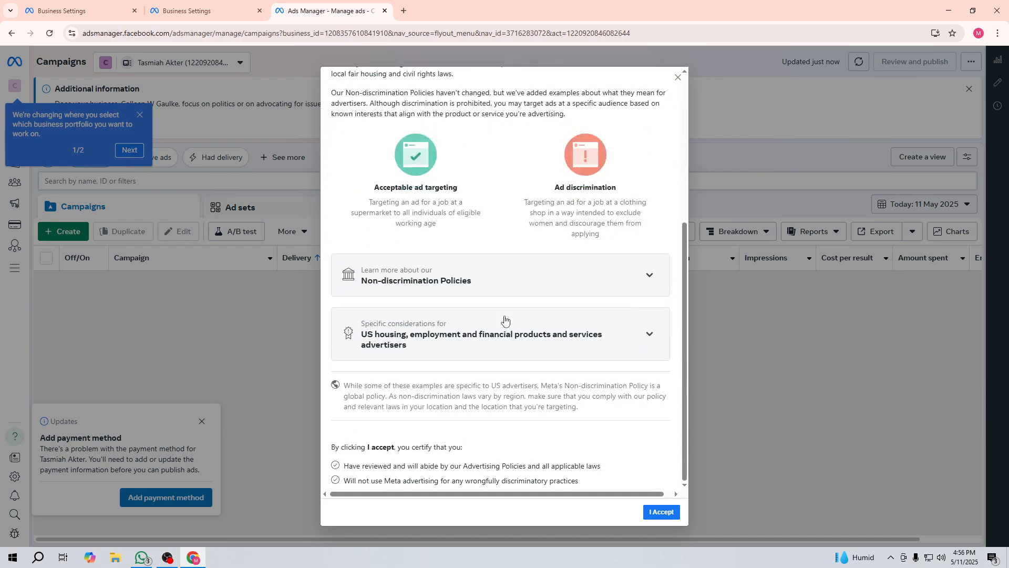
{"action": "scroll", "coordinate": [473, 289], "scroll_direction": "up", "scroll_amount": 5}
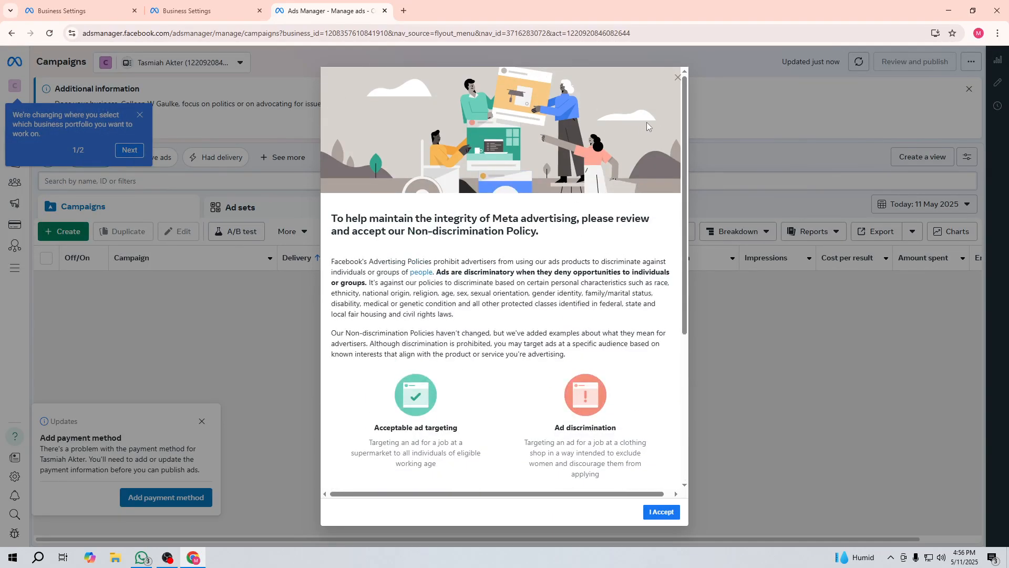
{"action": "scroll", "coordinate": [578, 394], "scroll_direction": "down", "scroll_amount": 5}
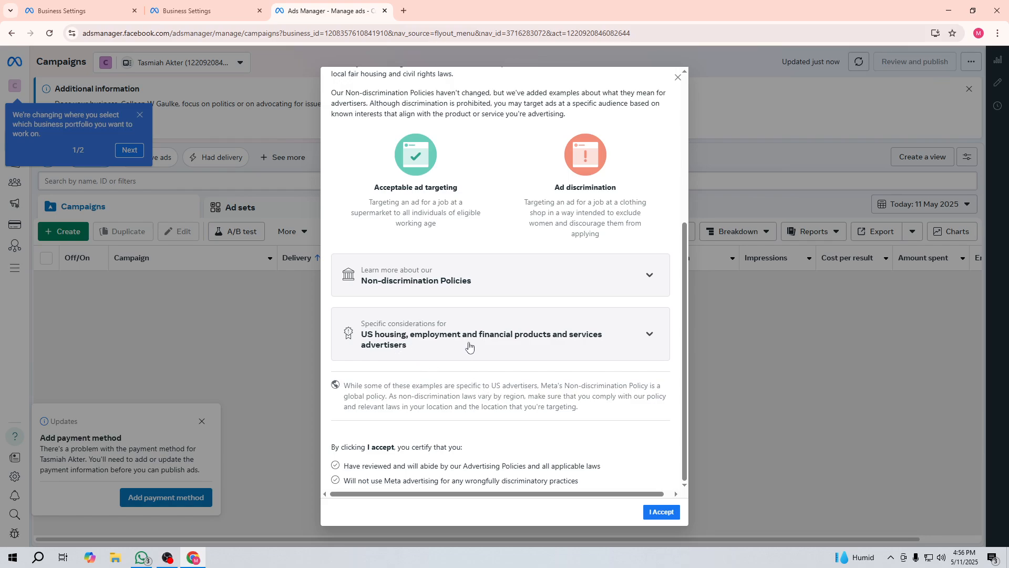
Step: Review the US housing and Non-discrimination Policies sections, then click I Accept
{"action": "left_click", "coordinate": [642, 345]}
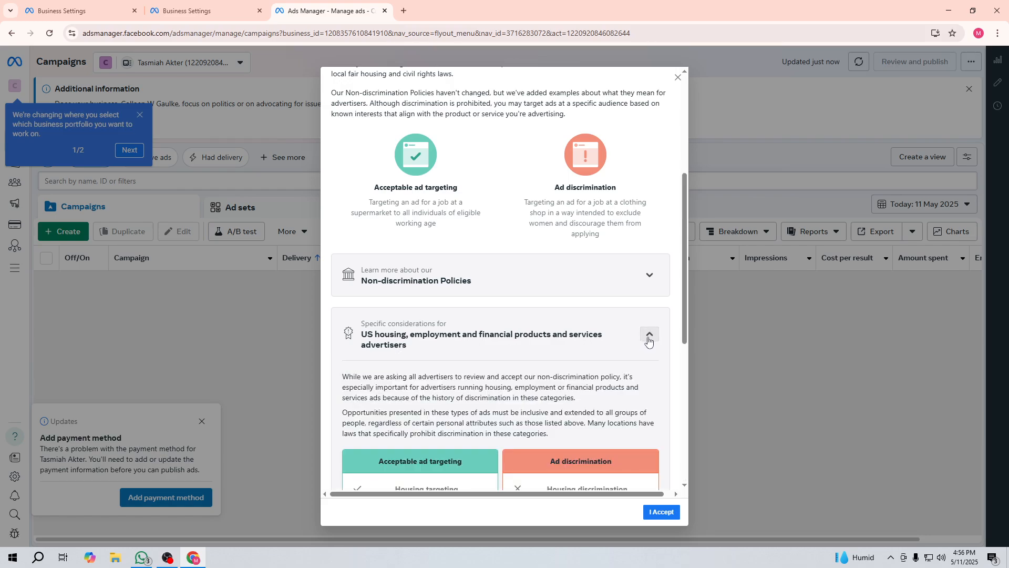
{"action": "scroll", "coordinate": [636, 325], "scroll_direction": "down", "scroll_amount": 2}
{"action": "scroll", "coordinate": [629, 307], "scroll_direction": "up", "scroll_amount": 3}
{"action": "scroll", "coordinate": [630, 310], "scroll_direction": "up", "scroll_amount": 1}
{"action": "left_click", "coordinate": [648, 386]}
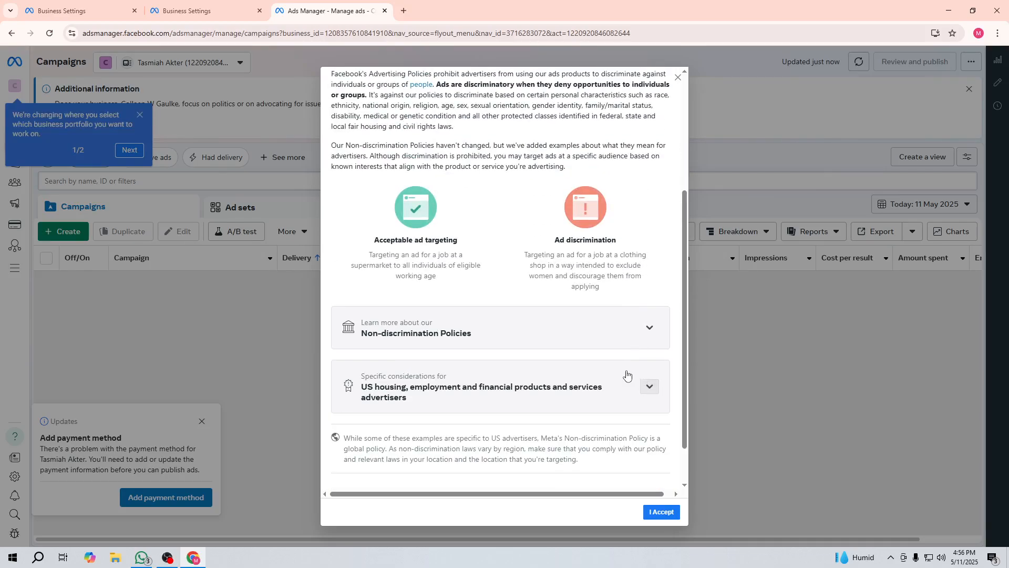
{"action": "left_click", "coordinate": [648, 330]}
{"action": "scroll", "coordinate": [636, 337], "scroll_direction": "down", "scroll_amount": 4}
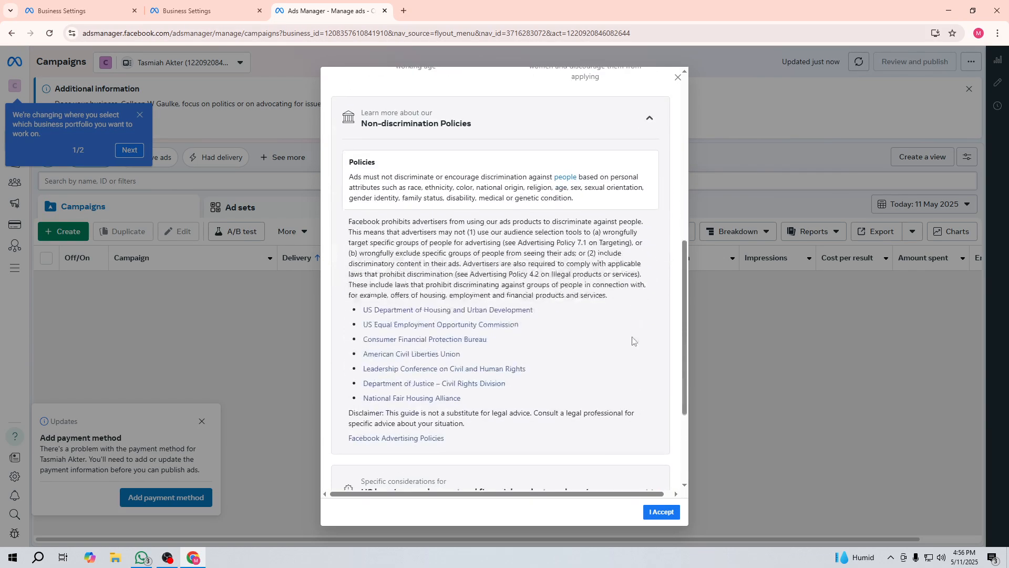
{"action": "scroll", "coordinate": [638, 316], "scroll_direction": "up", "scroll_amount": 3}
{"action": "left_click", "coordinate": [647, 383]}
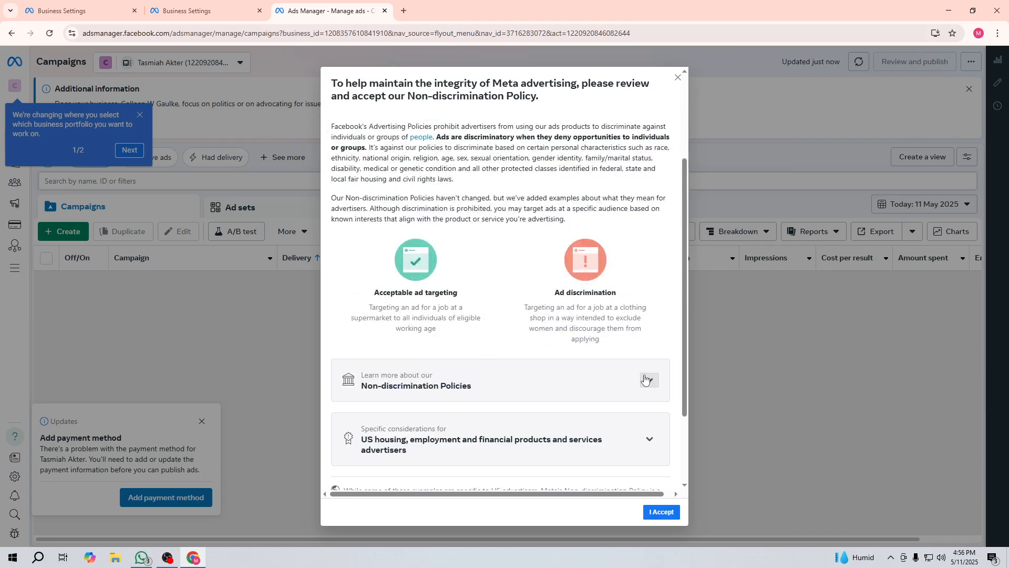
{"action": "scroll", "coordinate": [644, 368], "scroll_direction": "up", "scroll_amount": 3}
{"action": "scroll", "coordinate": [571, 307], "scroll_direction": "down", "scroll_amount": 4}
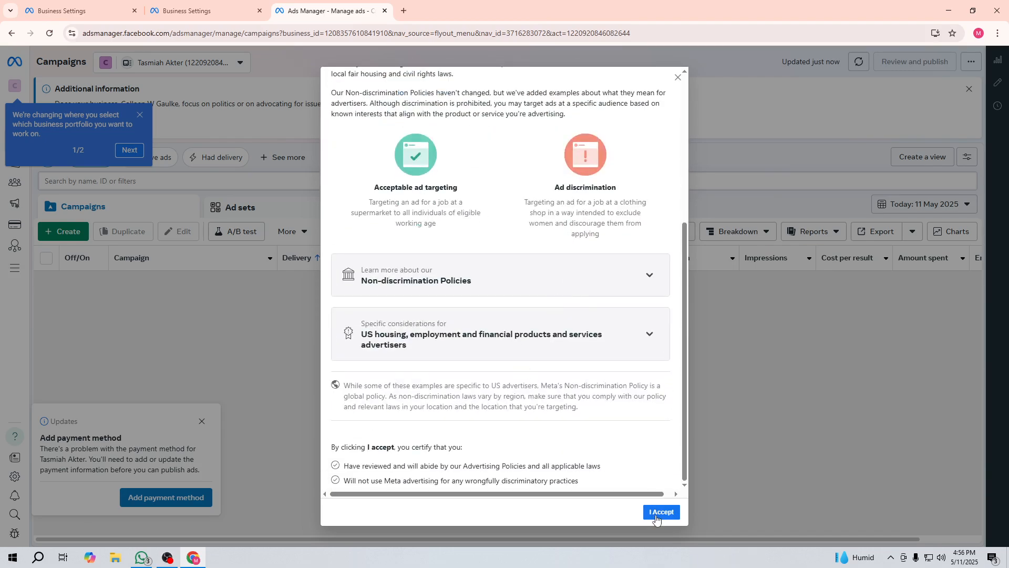
{"action": "left_click", "coordinate": [662, 512]}
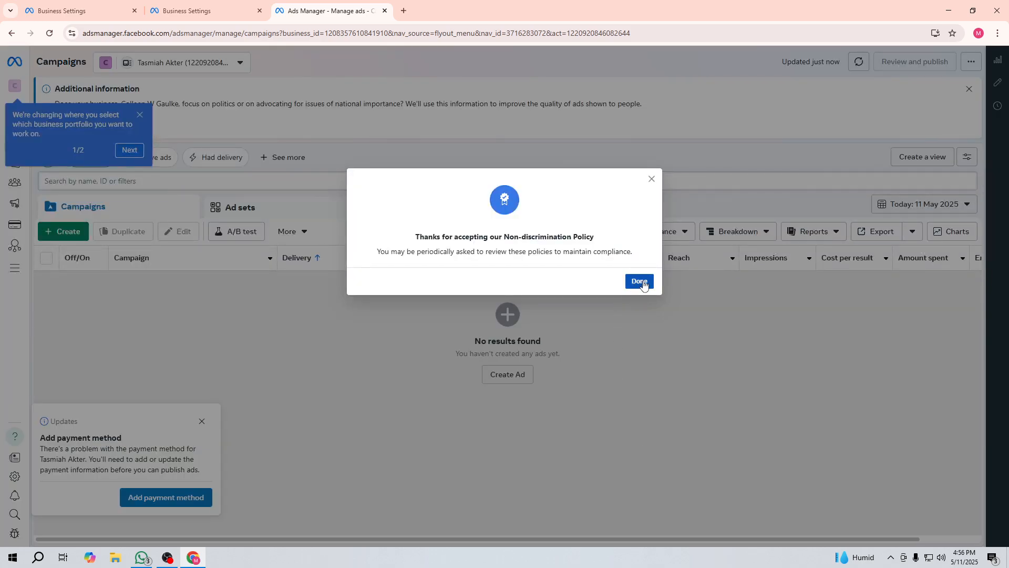
Step: Dismiss the policy confirmation and portfolio tip, then step through adding a card payment method
{"action": "left_click", "coordinate": [641, 282]}
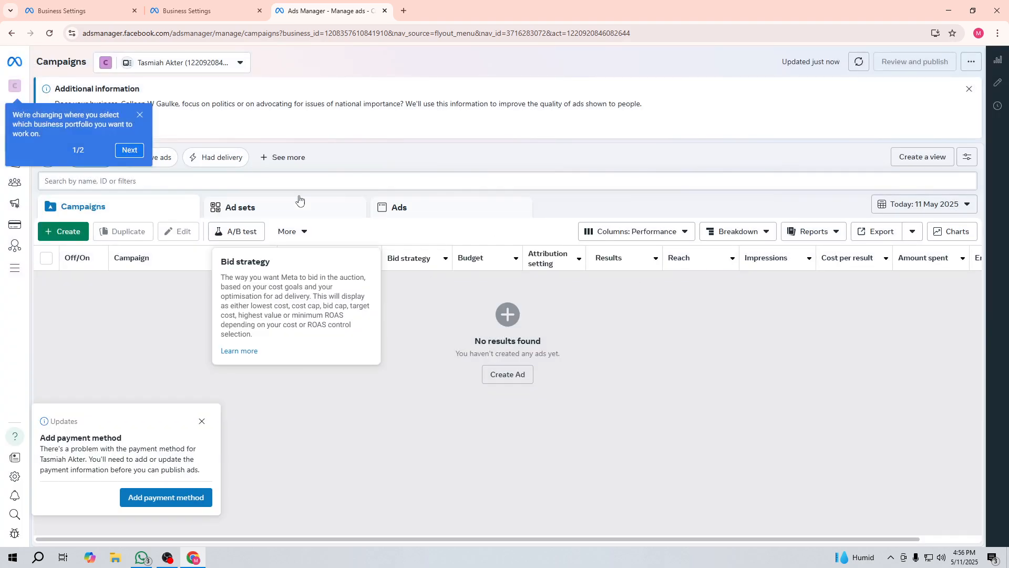
{"action": "left_click", "coordinate": [139, 116]}
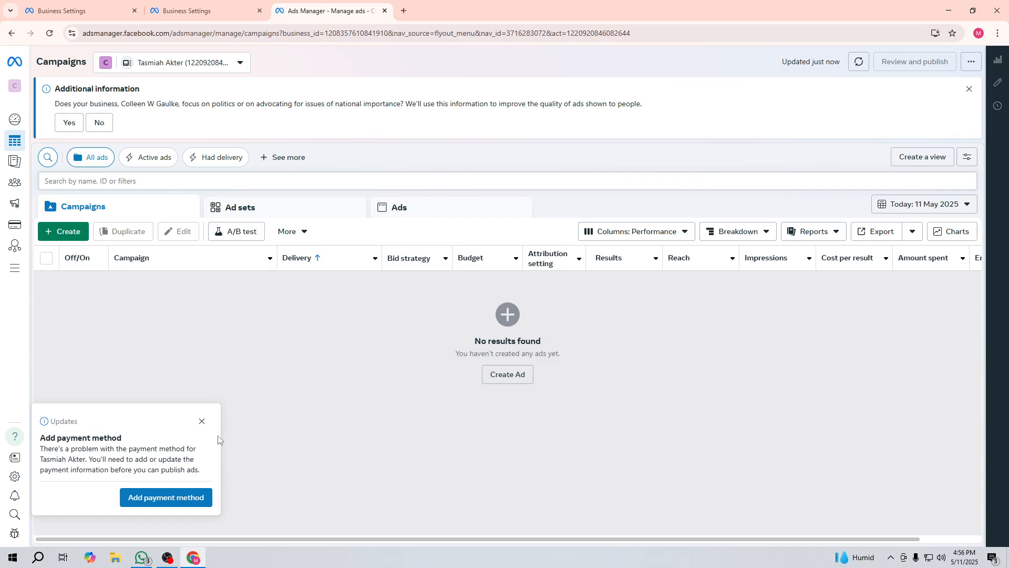
{"action": "left_click", "coordinate": [155, 506]}
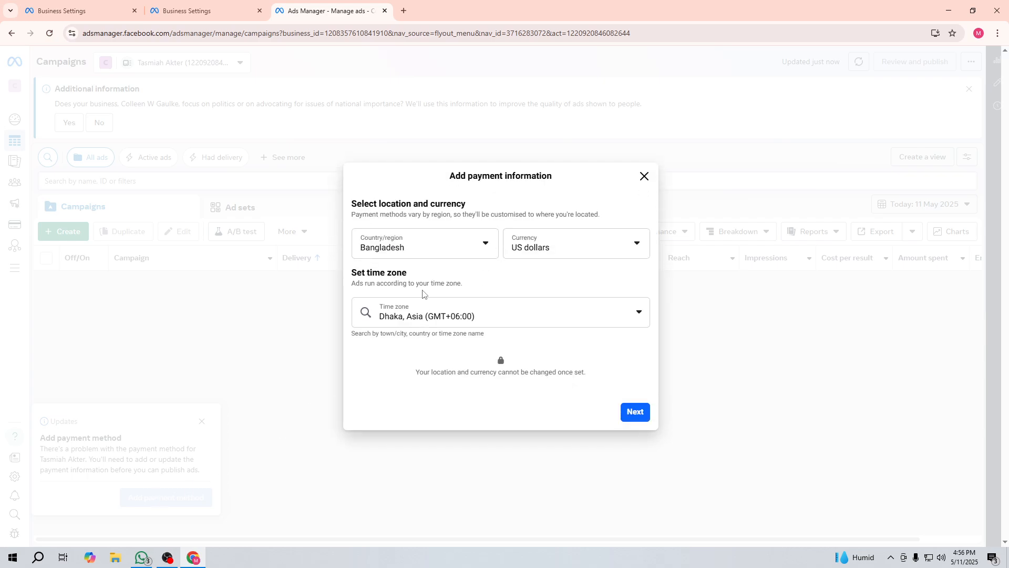
{"action": "left_click", "coordinate": [637, 412]}
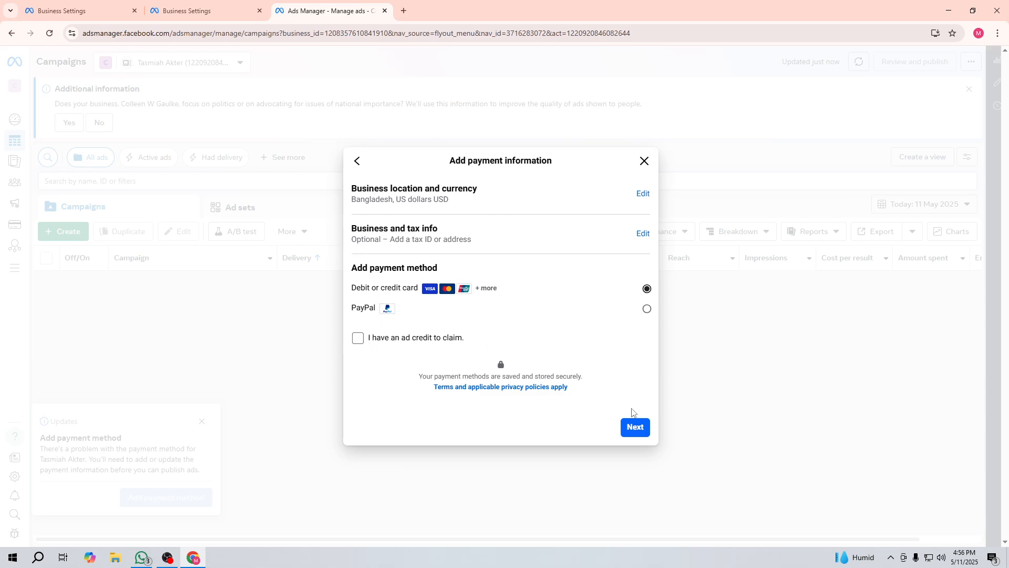
{"action": "left_click", "coordinate": [646, 431]}
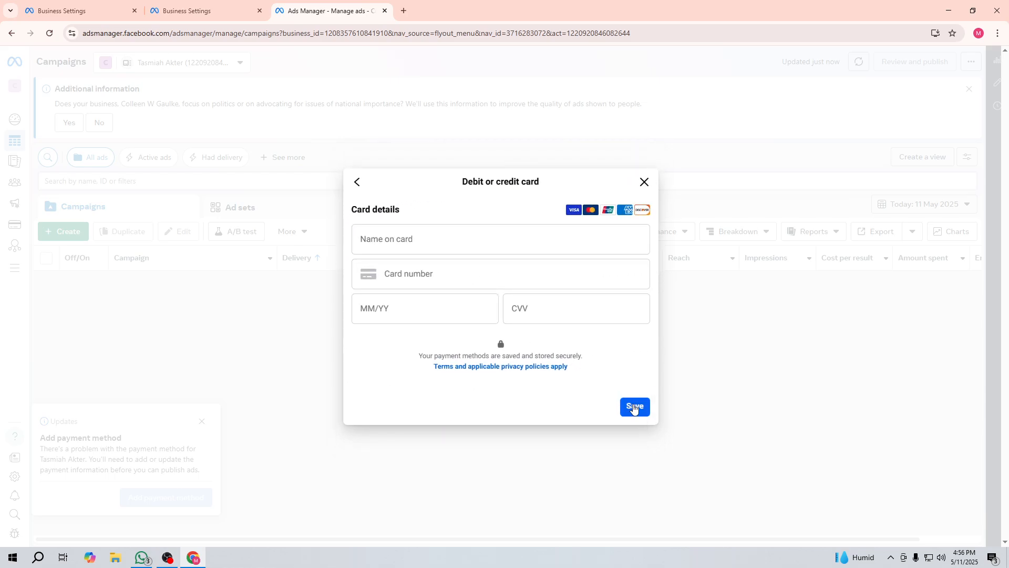
{"action": "left_click", "coordinate": [634, 408]}
Step: Abandon the card entry, close the payment notice, and answer Yes to the political-issues question
{"action": "left_click", "coordinate": [644, 170]}
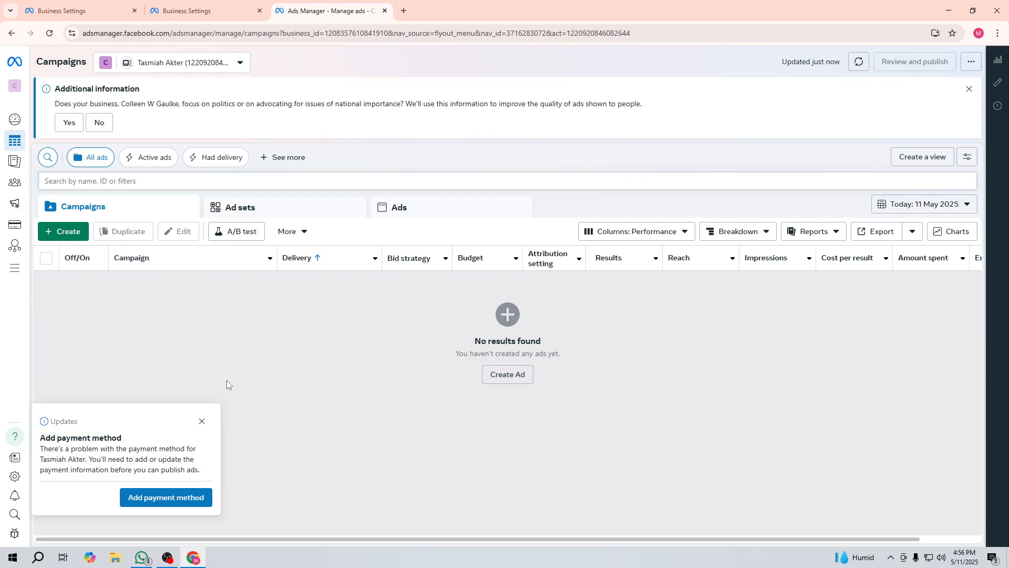
{"action": "left_click", "coordinate": [202, 422]}
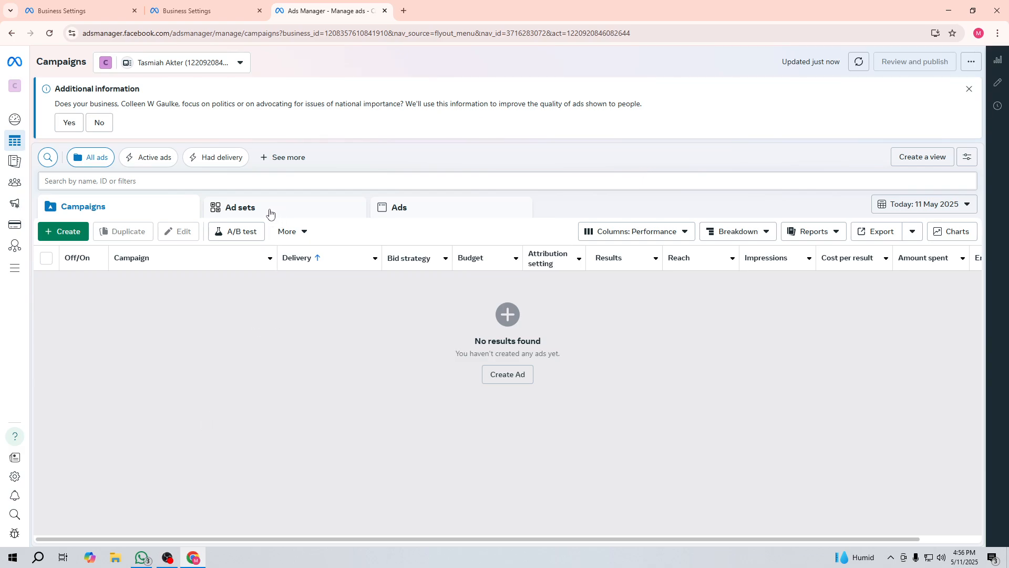
{"action": "left_click", "coordinate": [70, 124]}
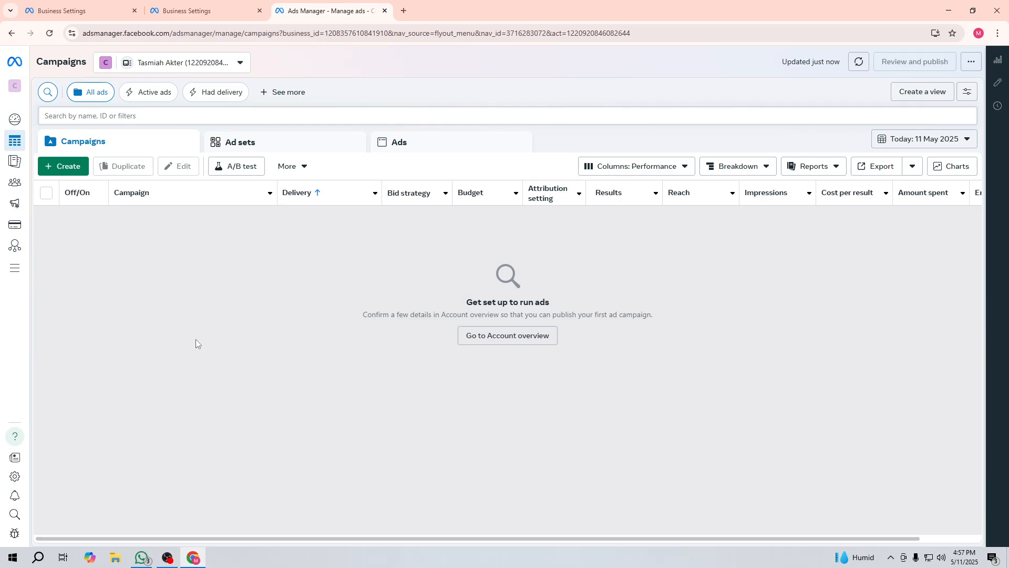
Step: From Create, go to Account overview, skip adding a payment method, and open the breakdowns guide
{"action": "left_click", "coordinate": [55, 167]}
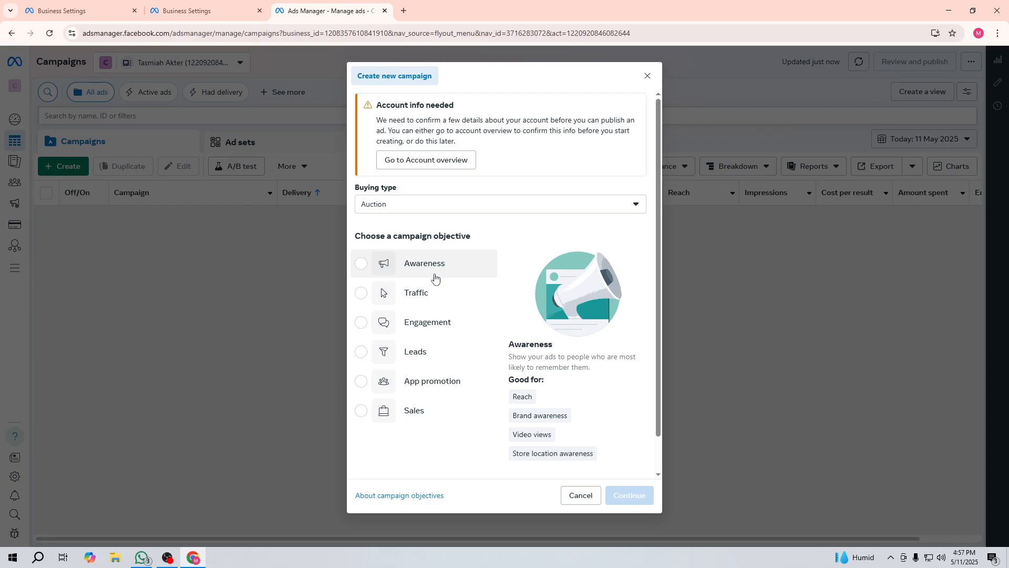
{"action": "left_click", "coordinate": [424, 163]}
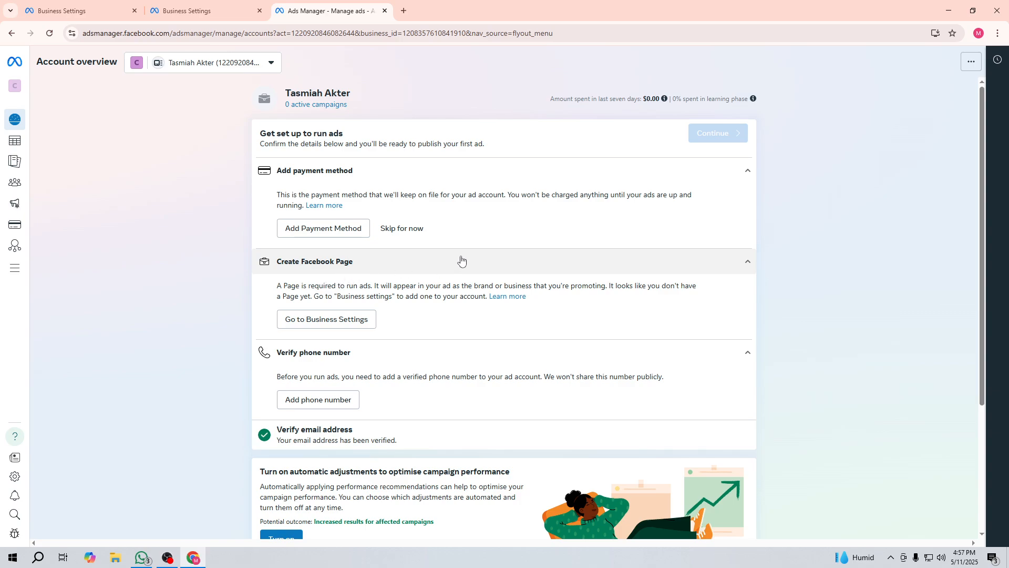
{"action": "scroll", "coordinate": [462, 261], "scroll_direction": "down", "scroll_amount": 1}
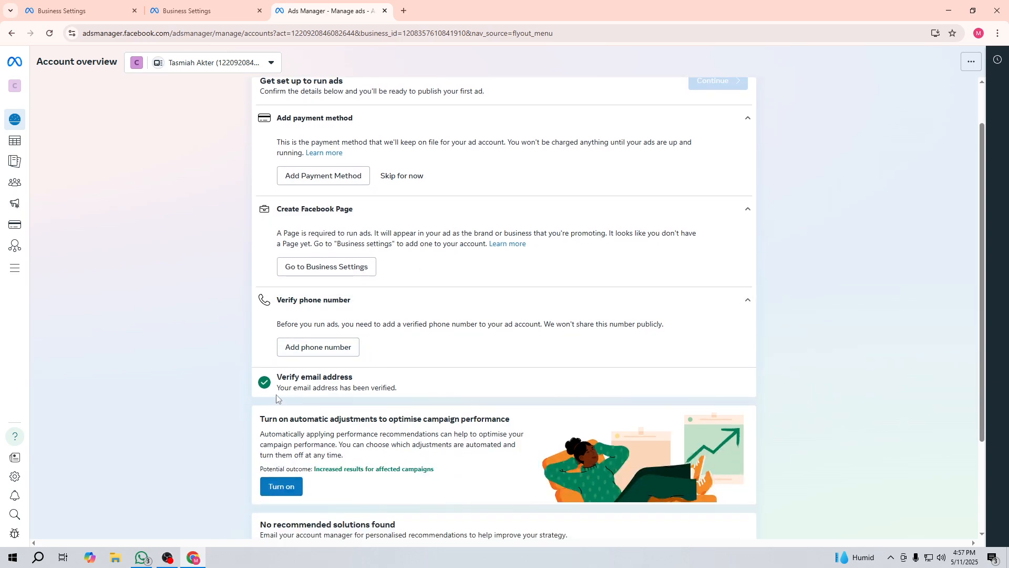
{"action": "scroll", "coordinate": [315, 376], "scroll_direction": "down", "scroll_amount": 1}
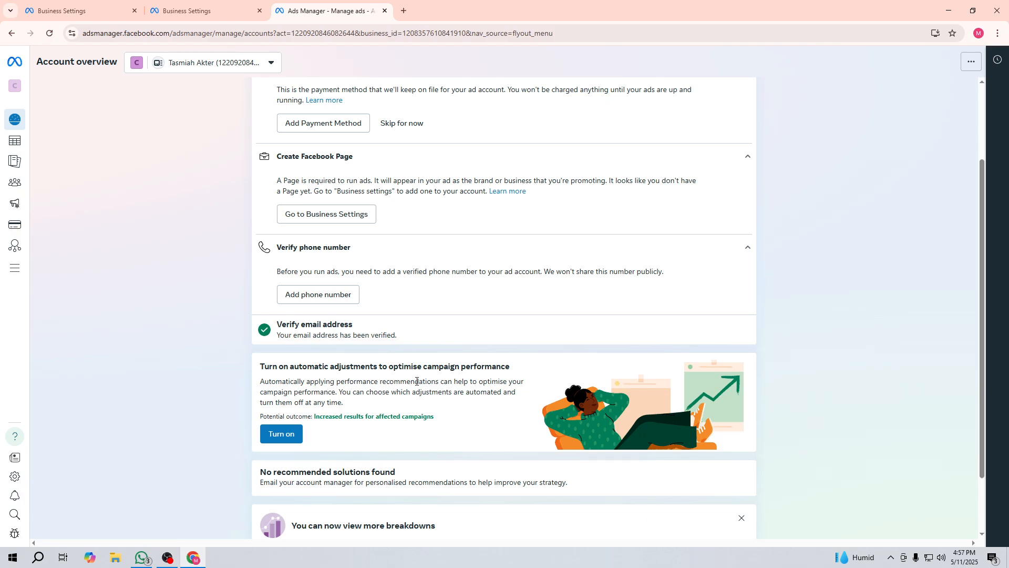
{"action": "scroll", "coordinate": [416, 381], "scroll_direction": "down", "scroll_amount": 2}
{"action": "scroll", "coordinate": [332, 340], "scroll_direction": "up", "scroll_amount": 4}
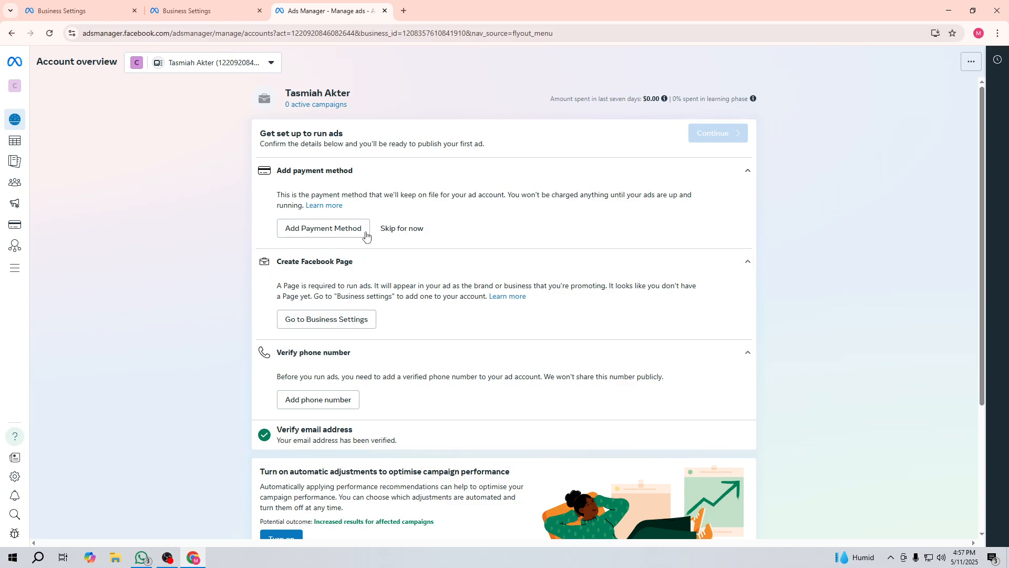
{"action": "left_click", "coordinate": [393, 229]}
{"action": "scroll", "coordinate": [531, 221], "scroll_direction": "down", "scroll_amount": 3}
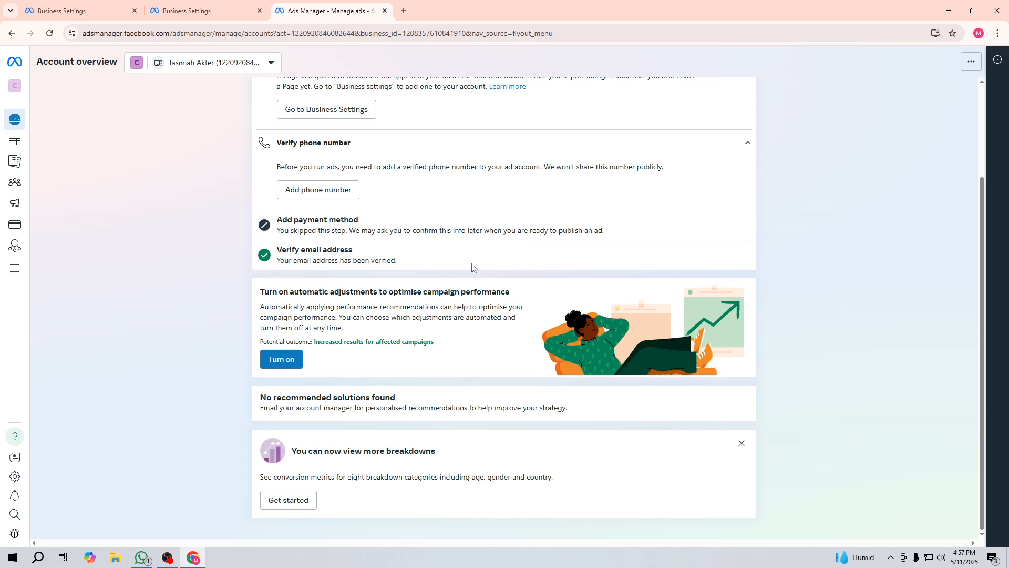
{"action": "left_click", "coordinate": [287, 505]}
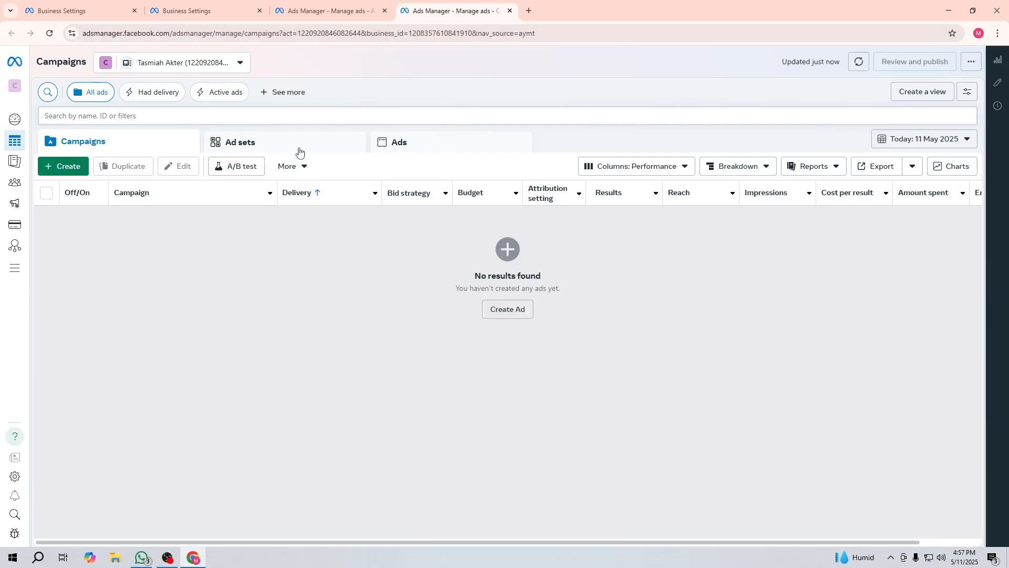
Step: Close the extra browser tabs and start a new campaign with + Create
{"action": "left_click", "coordinate": [259, 10]}
{"action": "left_click", "coordinate": [259, 10]}
{"action": "left_click", "coordinate": [133, 11]}
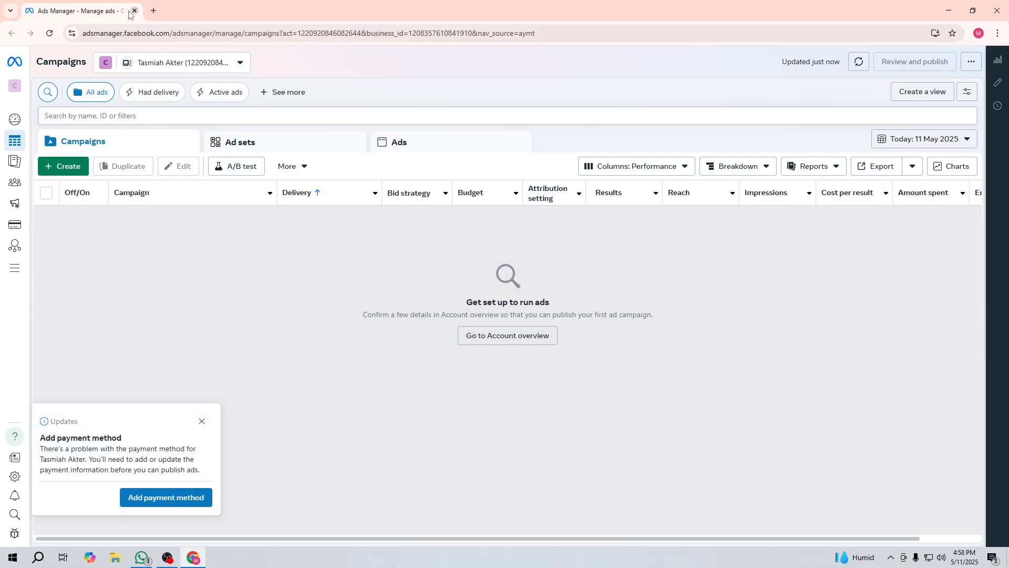
{"action": "left_click", "coordinate": [52, 169]}
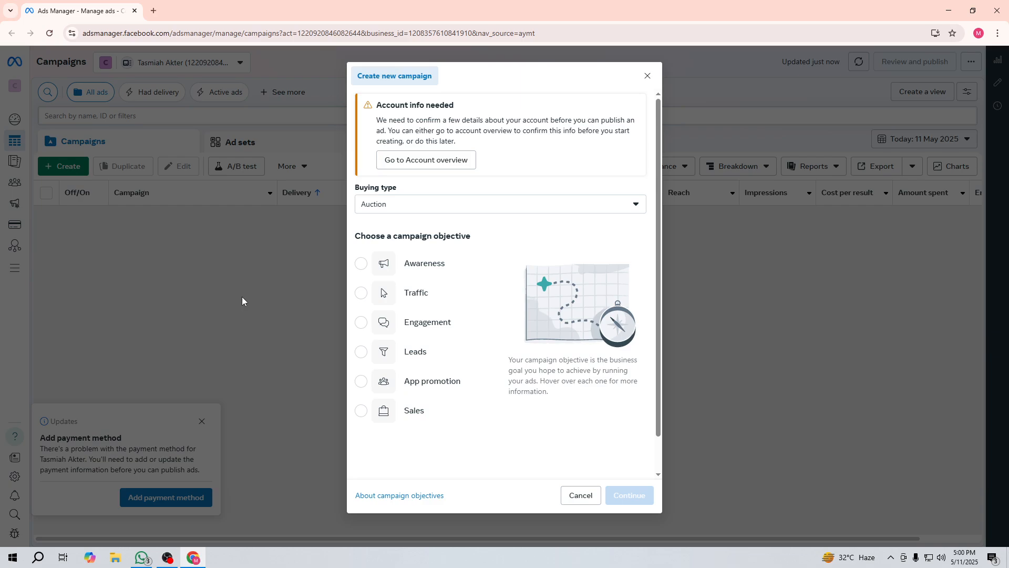
Step: Try Awareness, then select Traffic as the new campaign's objective
{"action": "left_click", "coordinate": [363, 269]}
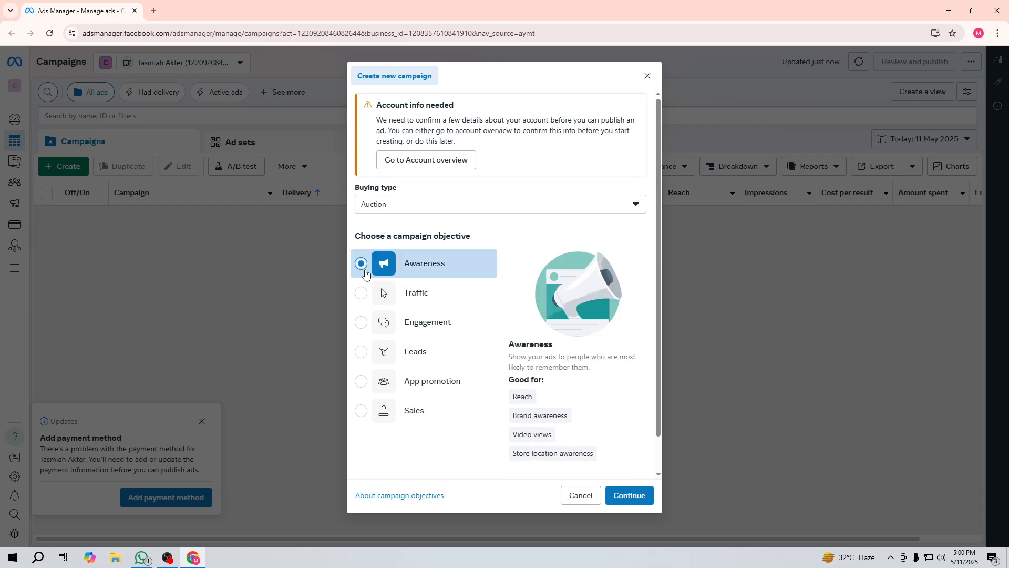
{"action": "mouse_move", "coordinate": [555, 444]}
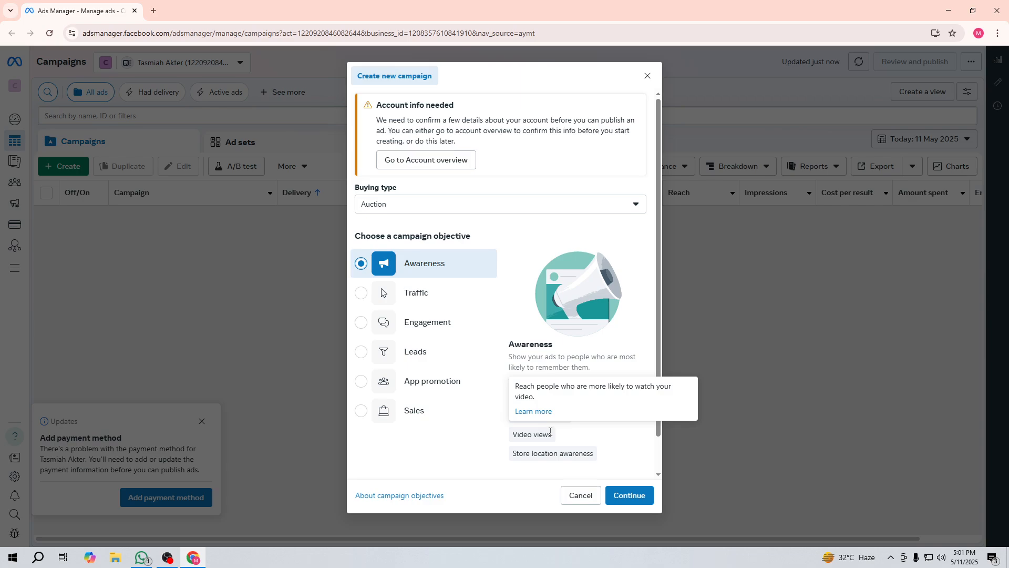
{"action": "left_click", "coordinate": [360, 293]}
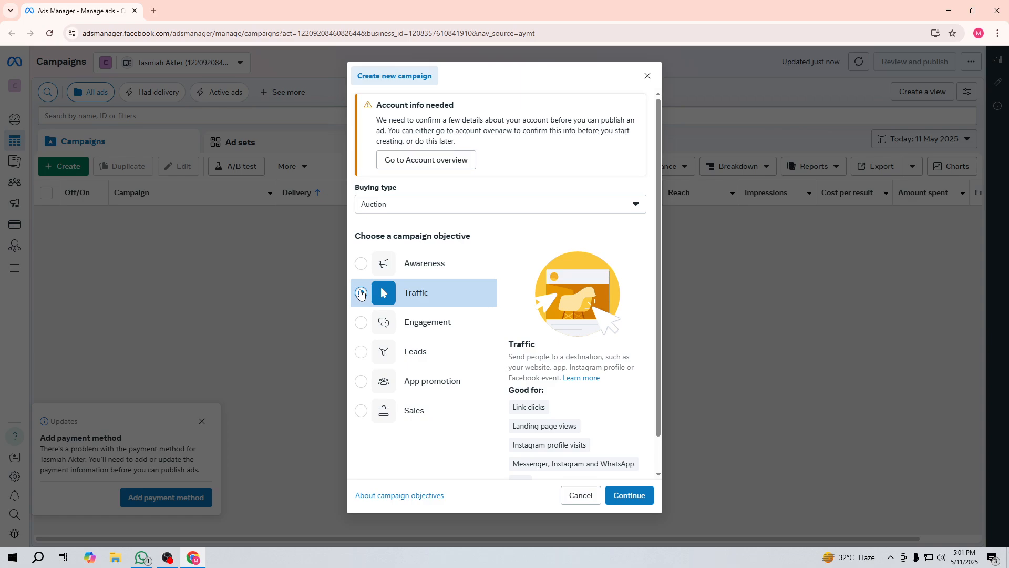
{"action": "left_click", "coordinate": [360, 293]}
{"action": "scroll", "coordinate": [620, 383], "scroll_direction": "down", "scroll_amount": 1}
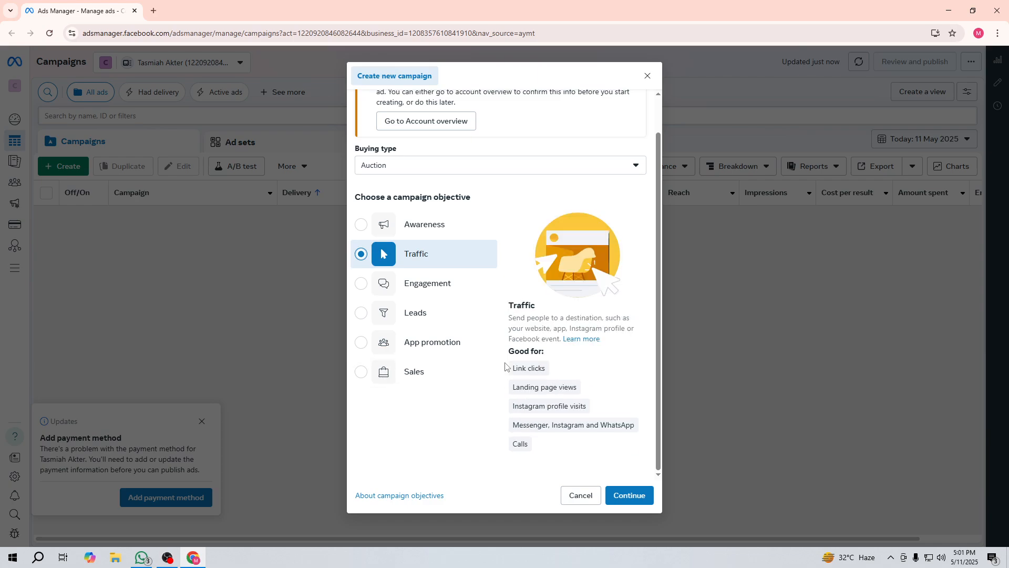
{"action": "left_click", "coordinate": [168, 559]}
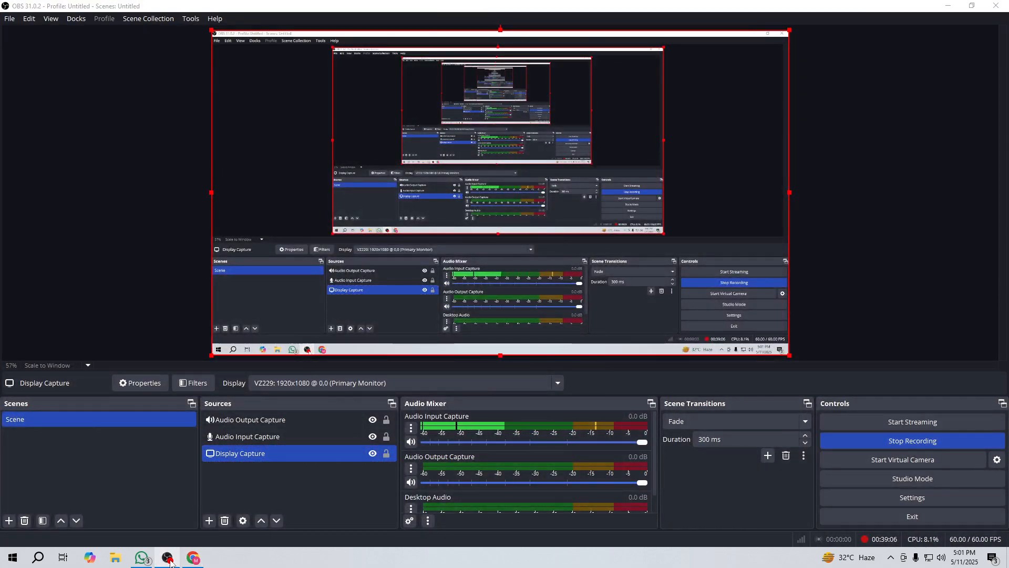
{"action": "left_click", "coordinate": [168, 559]}
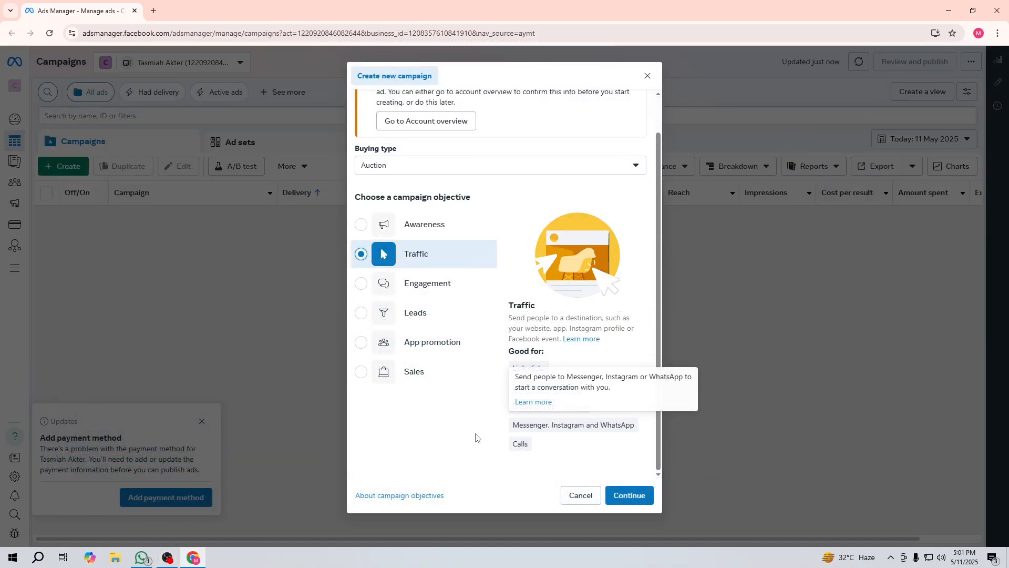
Step: Compare Engagement, Traffic, App promotion and Sales, then choose Leads as the objective
{"action": "left_click", "coordinate": [416, 283]}
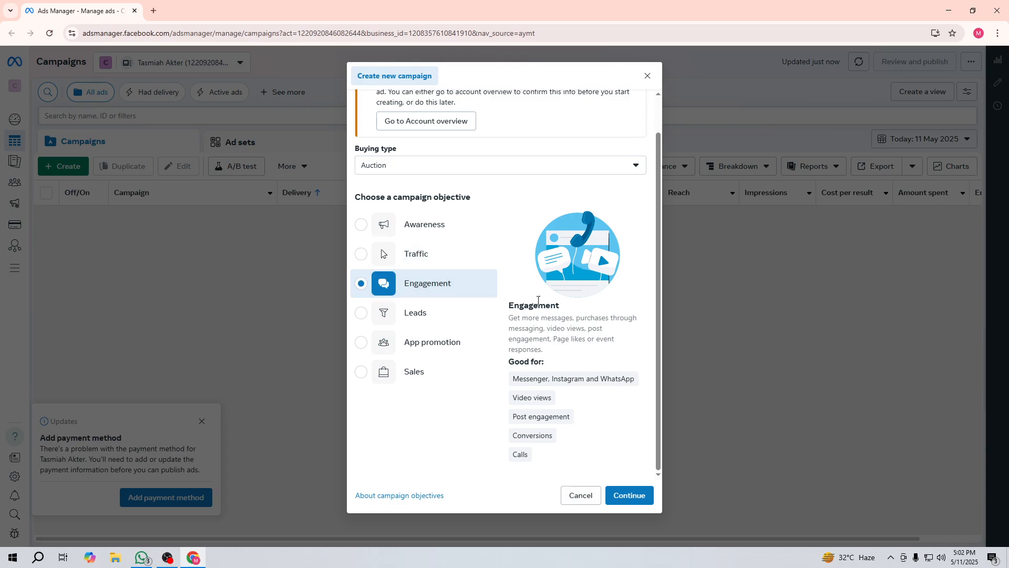
{"action": "left_click", "coordinate": [418, 255]}
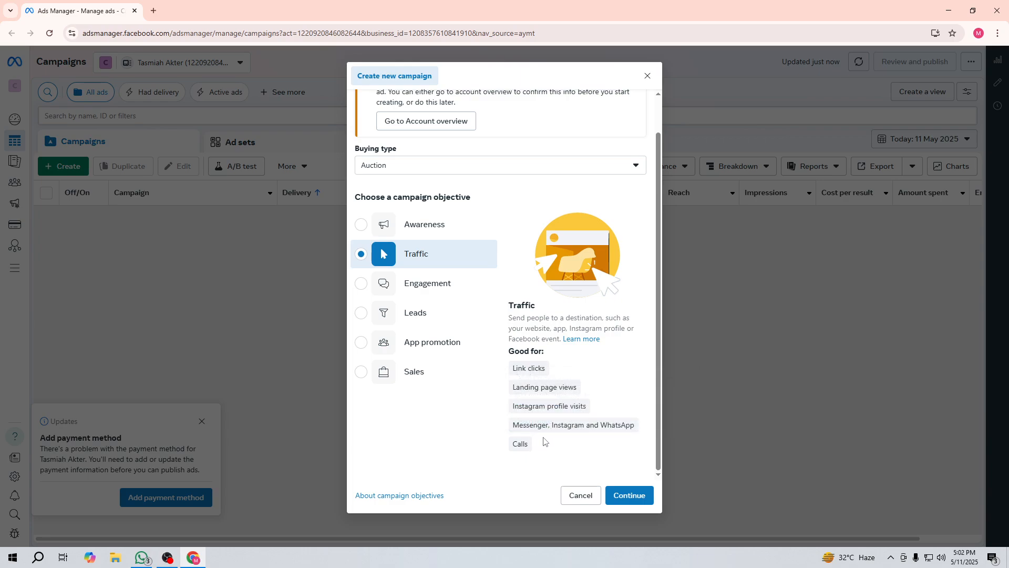
{"action": "left_click", "coordinate": [361, 284]}
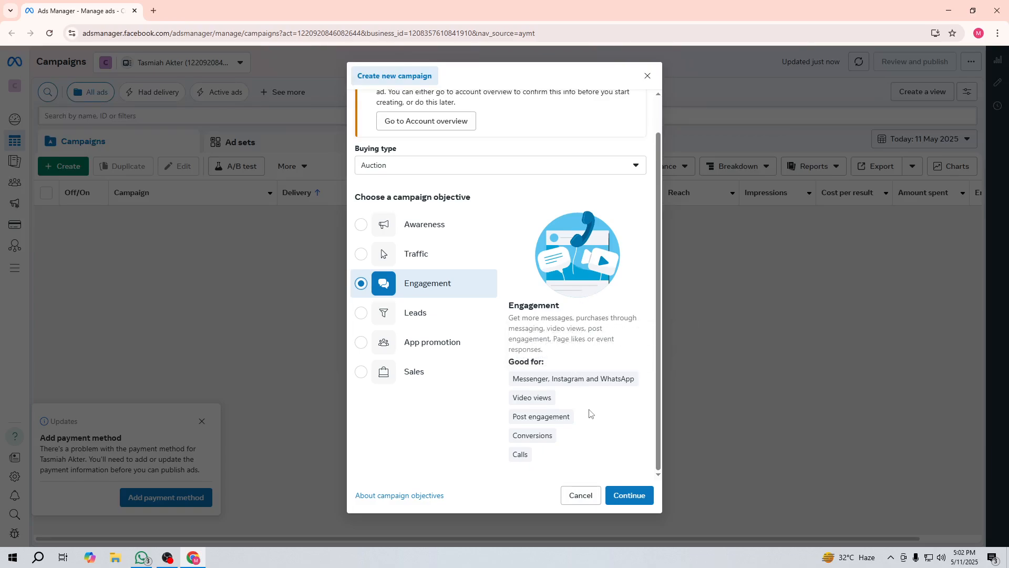
{"action": "left_click", "coordinate": [420, 260]}
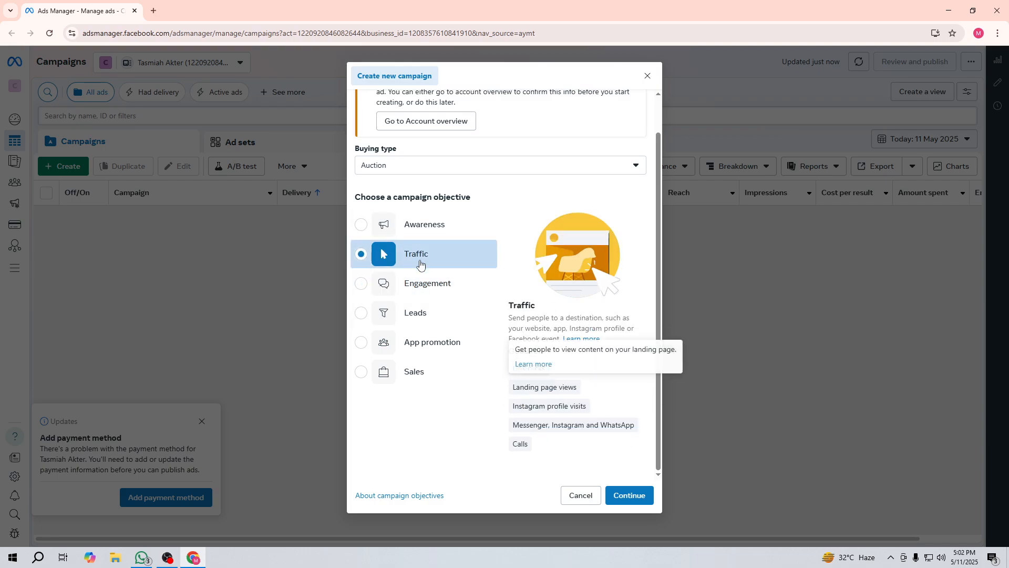
{"action": "left_click", "coordinate": [432, 275]}
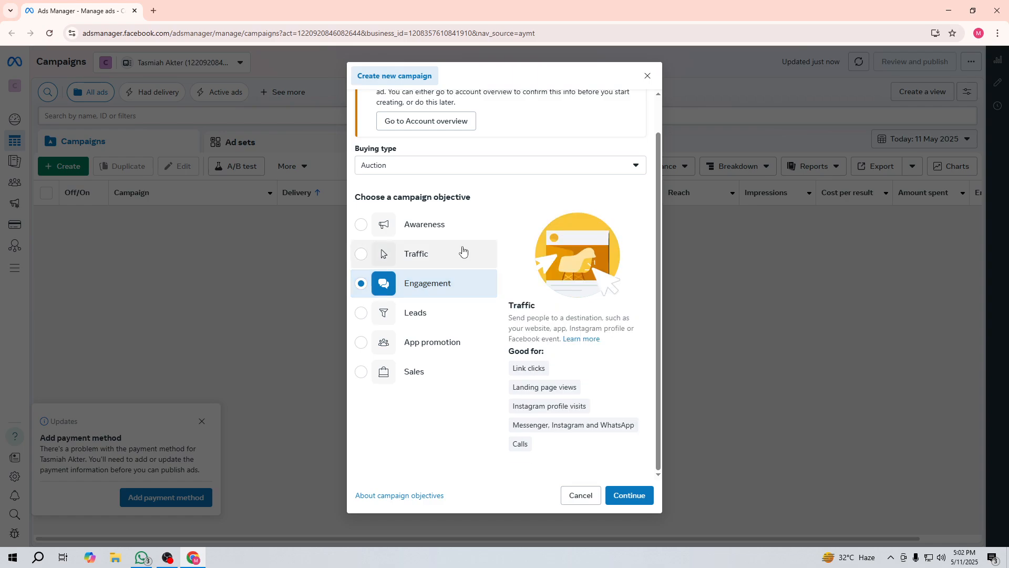
{"action": "left_click", "coordinate": [439, 256]}
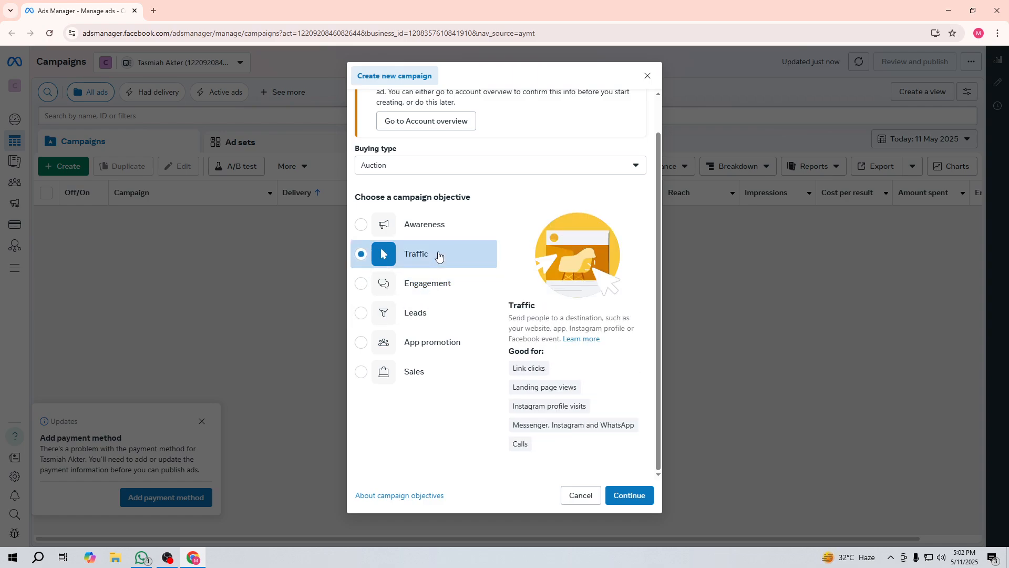
{"action": "left_click", "coordinate": [429, 322]}
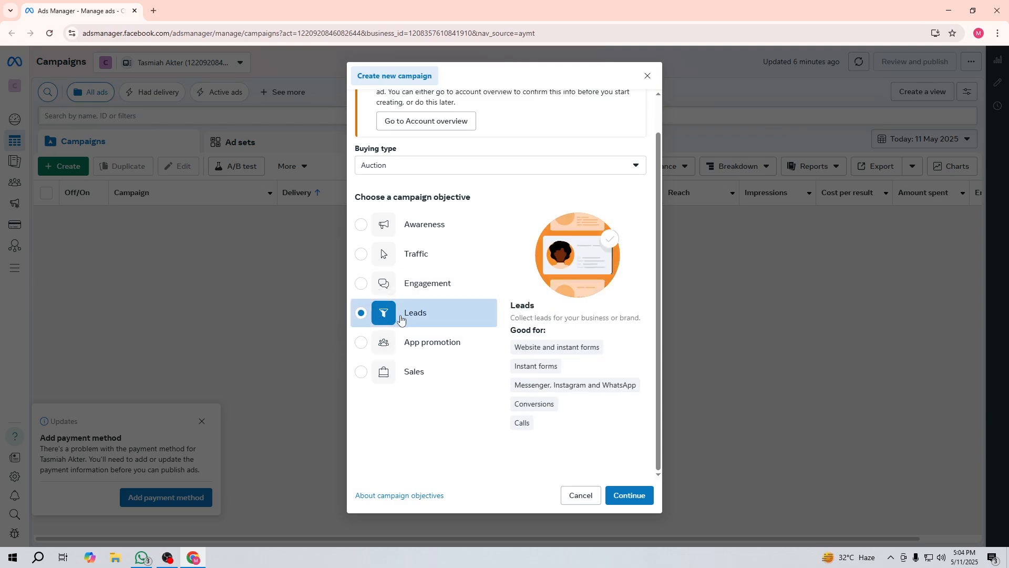
{"action": "left_click", "coordinate": [411, 346]}
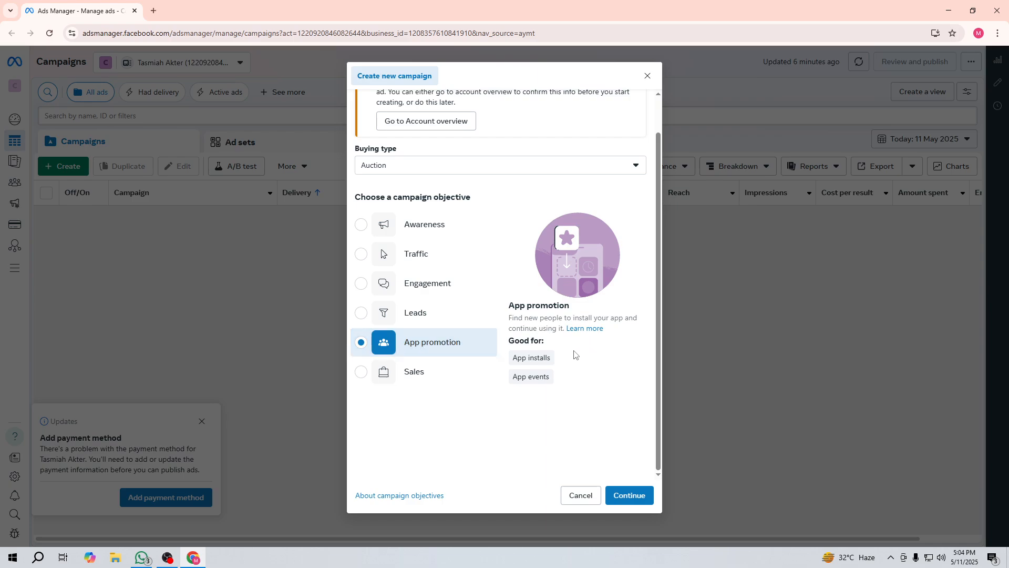
{"action": "mouse_move", "coordinate": [542, 356]}
{"action": "left_click", "coordinate": [452, 373]}
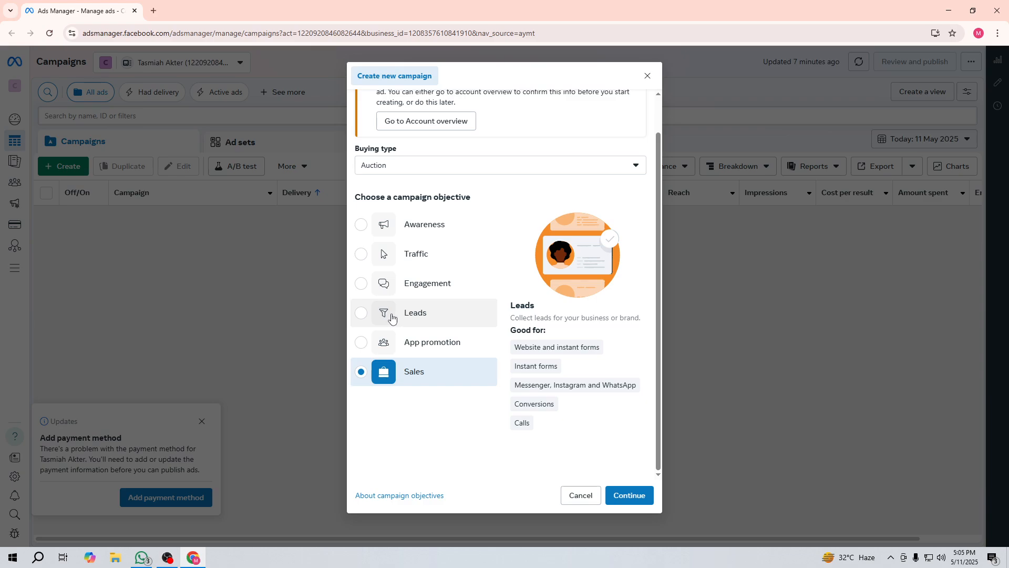
{"action": "left_click", "coordinate": [403, 317]}
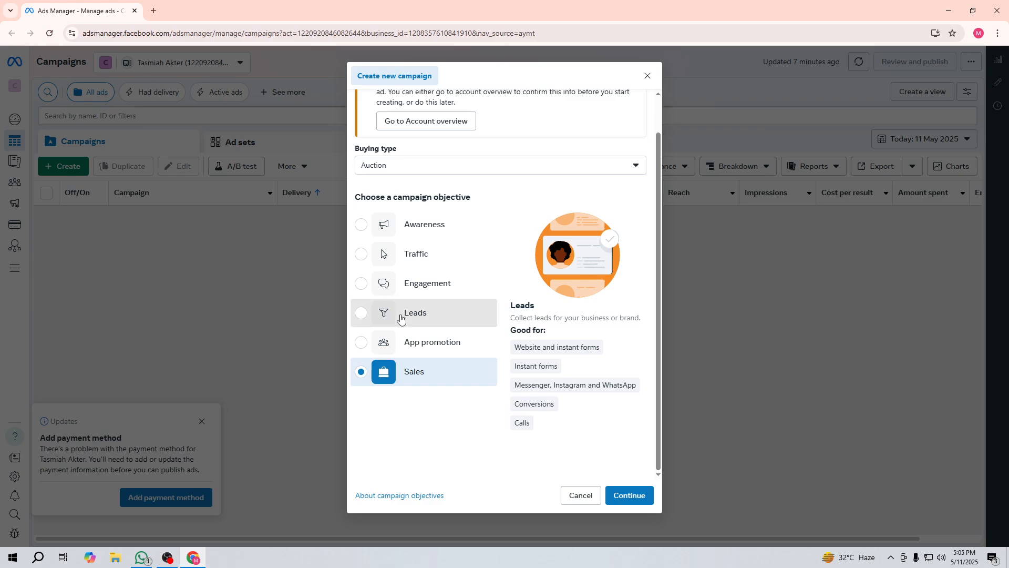
Step: Continue with Leads, pick the Manual leads campaign setup, and continue to the editor
{"action": "left_click", "coordinate": [620, 496]}
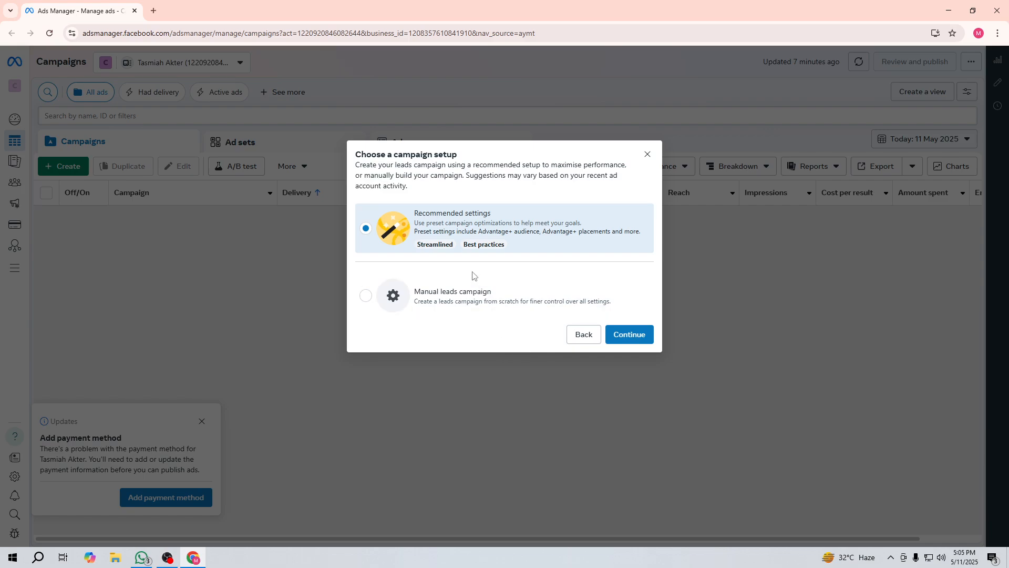
{"action": "left_click", "coordinate": [365, 295]}
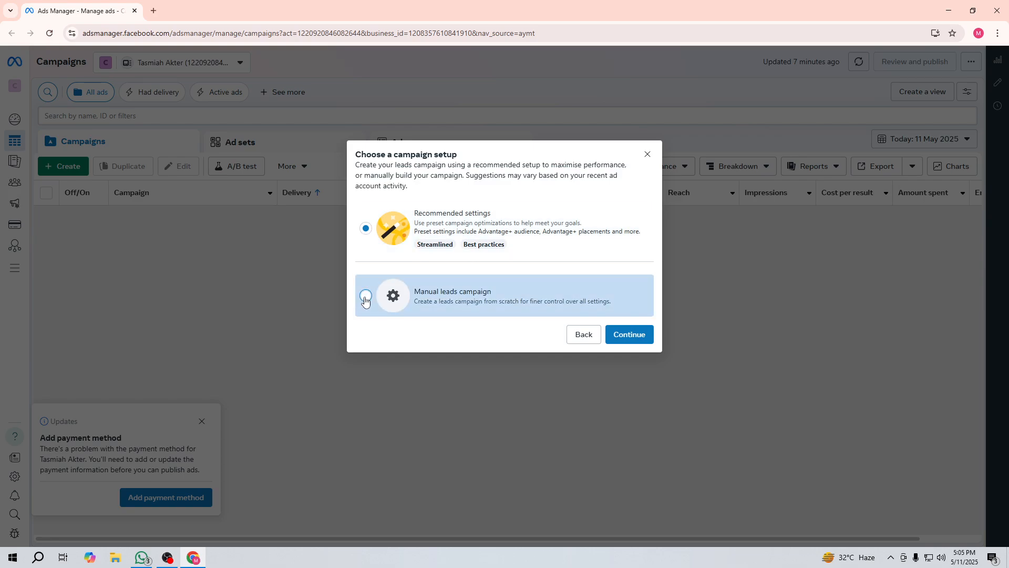
{"action": "left_click", "coordinate": [624, 333]}
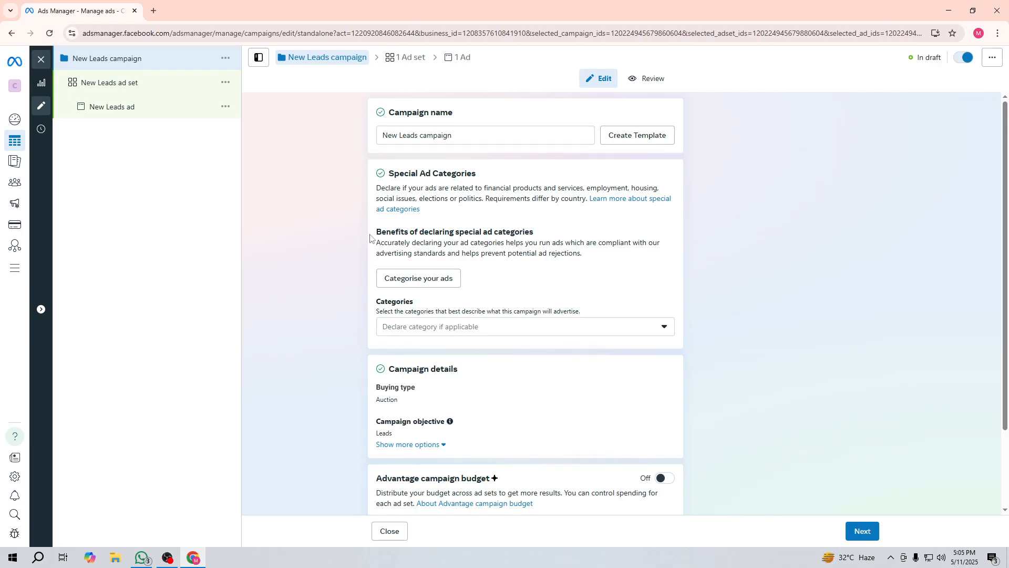
{"action": "double_click", "coordinate": [452, 138]}
{"action": "triple_click", "coordinate": [456, 136]}
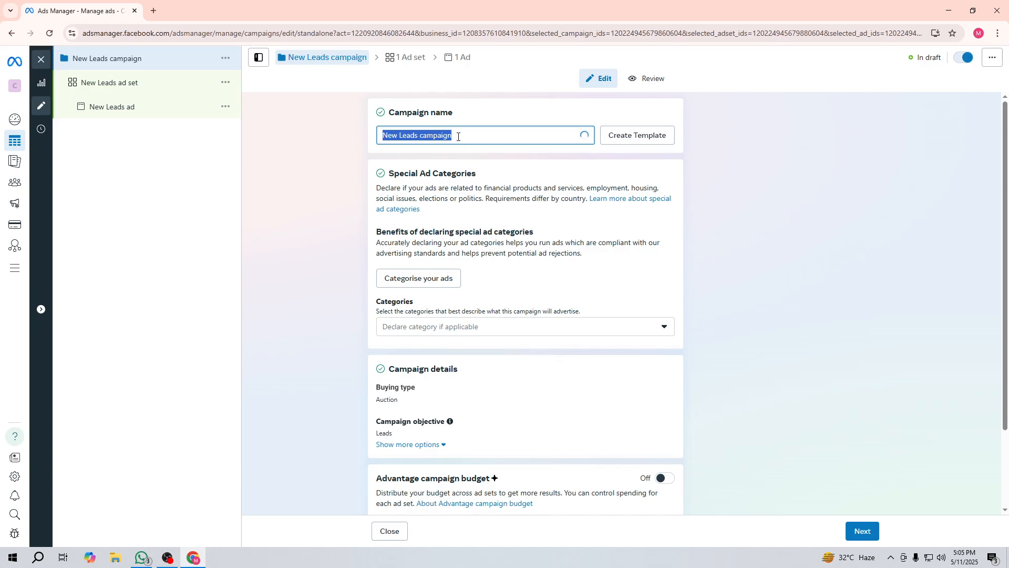
{"action": "left_click", "coordinate": [453, 136]}
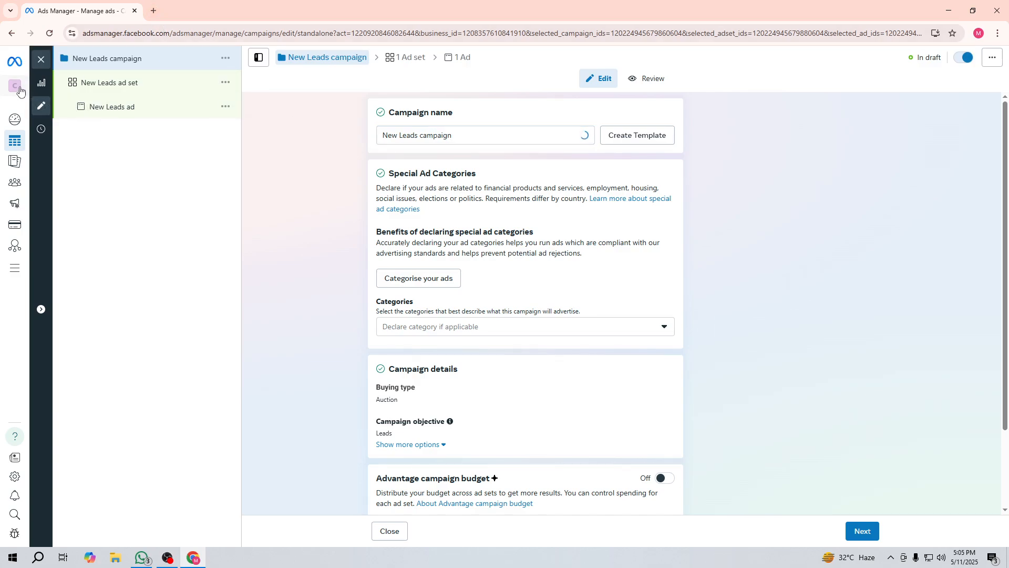
Step: In a new Chrome tab, search Google for 'facebook'
{"action": "mouse_move", "coordinate": [14, 119]}
{"action": "key", "text": "ctrl+t"}
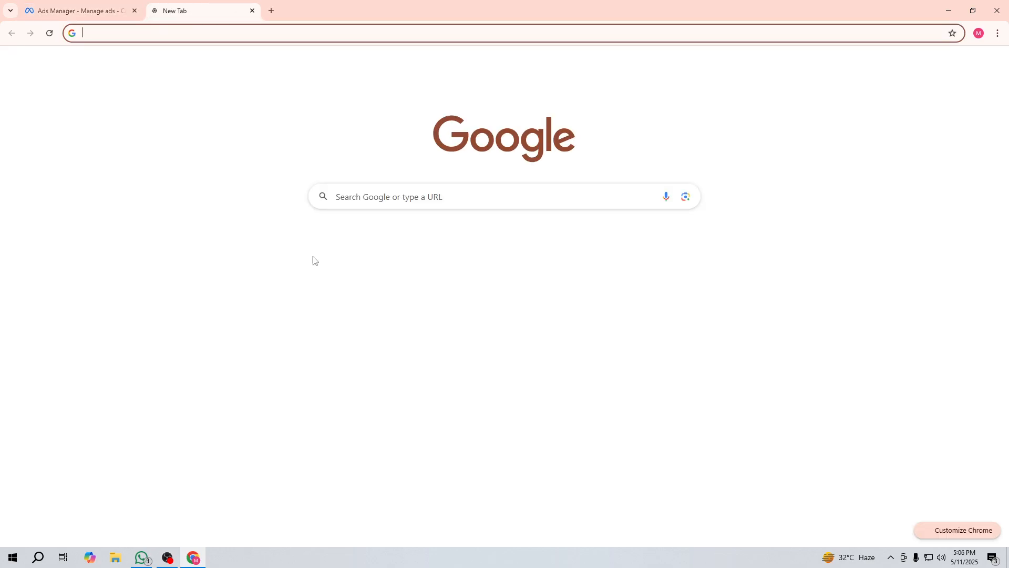
{"action": "left_click", "coordinate": [440, 203]}
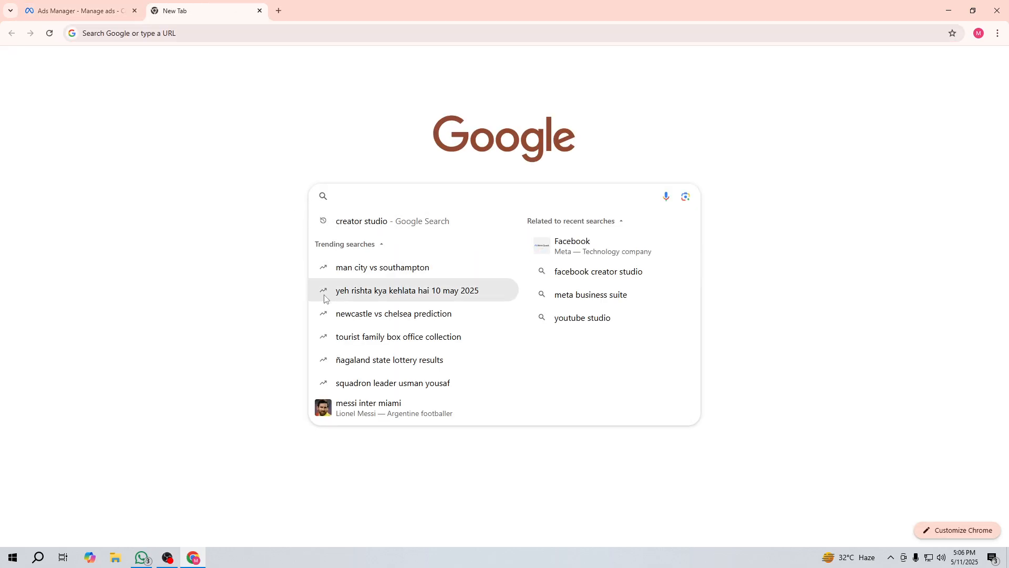
{"action": "type", "text": "fa"}
{"action": "key", "text": "Return"}
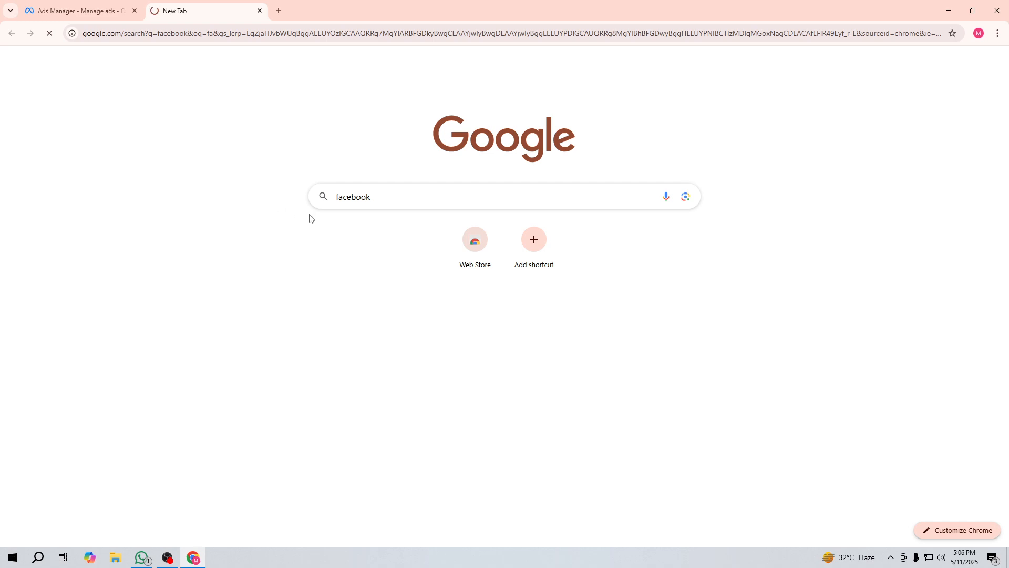
Step: After the No internet error, check the network connection status and bring OBS Studio to the front
{"action": "left_click", "coordinate": [415, 194]}
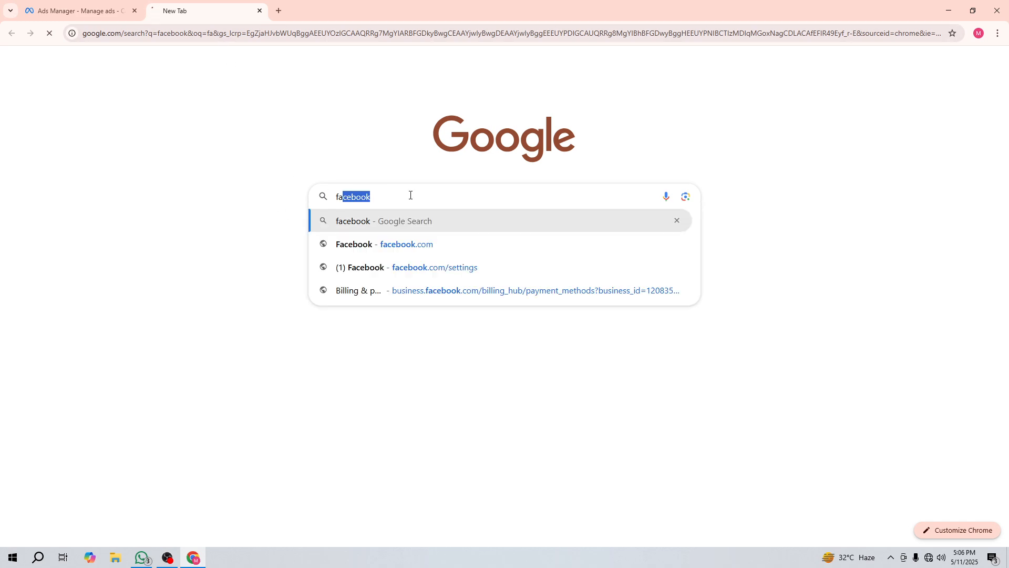
{"action": "left_click", "coordinate": [274, 286]}
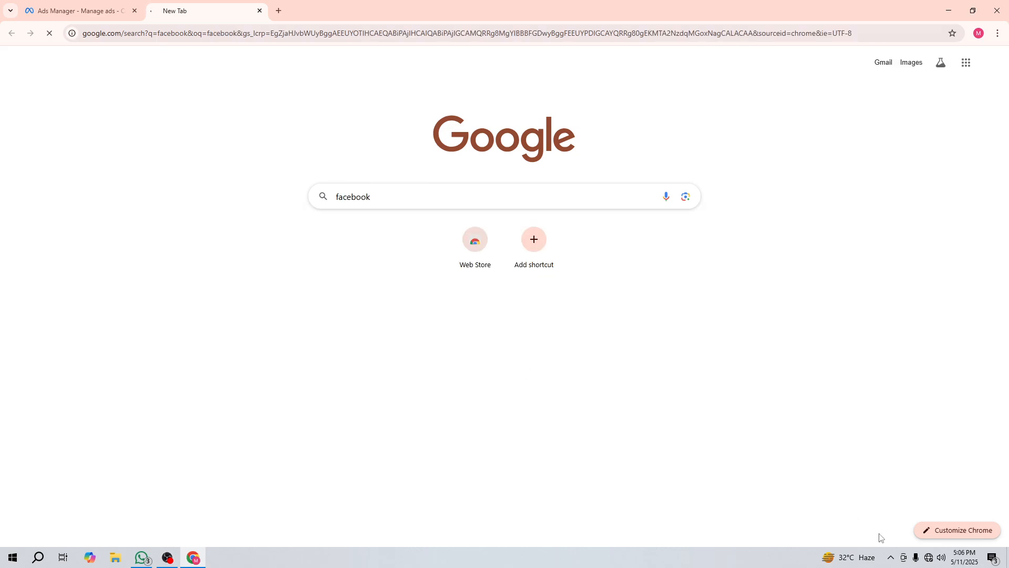
{"action": "left_click", "coordinate": [928, 557]}
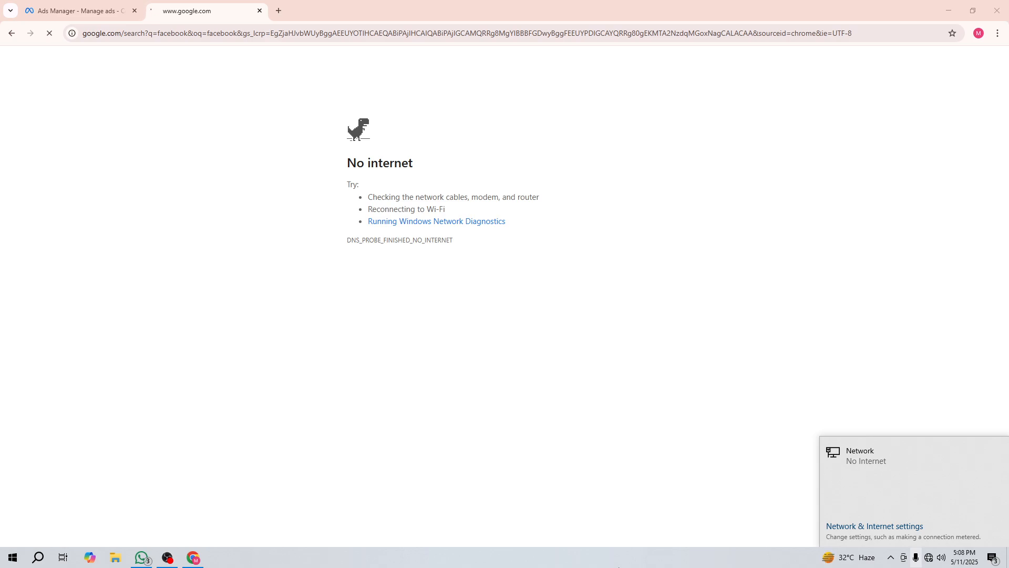
{"action": "left_click", "coordinate": [164, 557]}
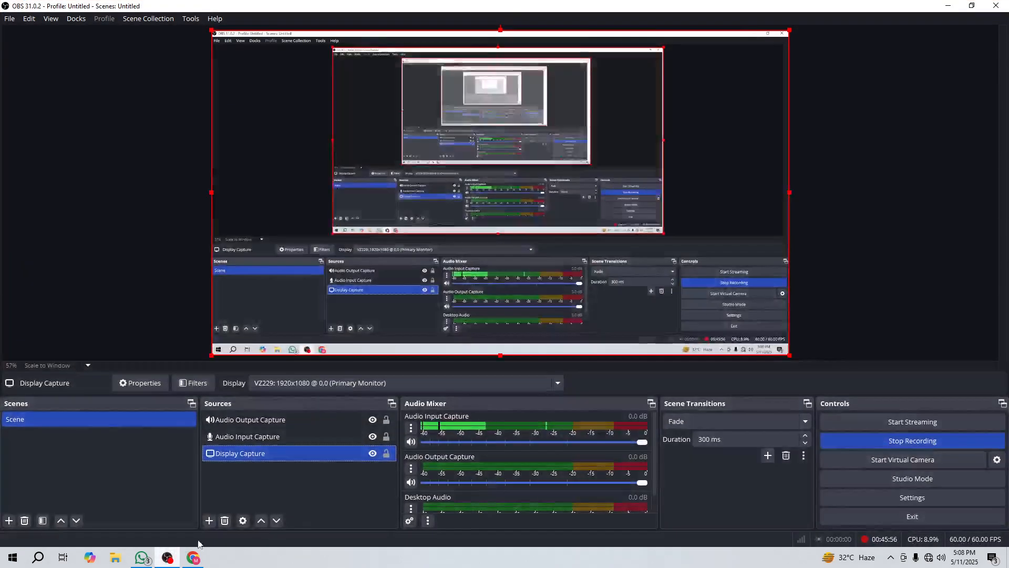